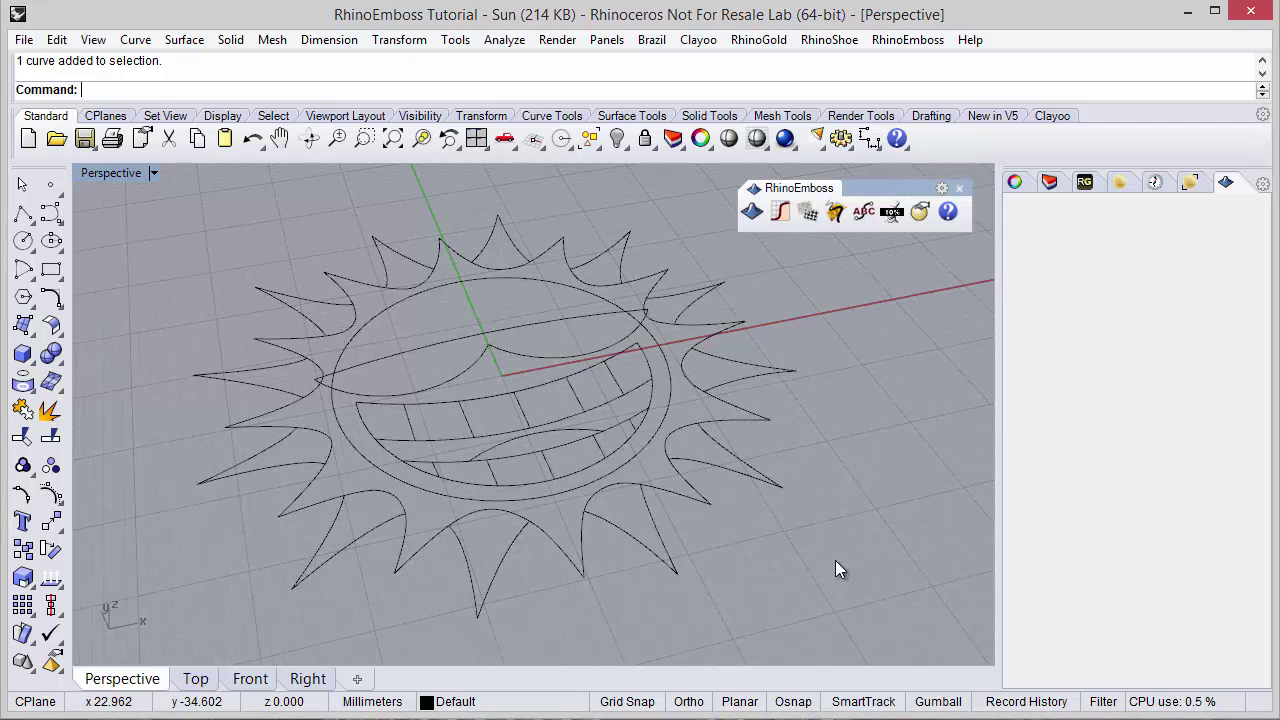
Inspect the sun drawing by selecting the spiky outer curve, the other sun curves and the brow curve.
{"action": "mouse_move", "coordinate": [743, 505]}
{"action": "right_mouse_down"}
{"action": "mouse_move", "coordinate": [749, 529]}
{"action": "mouse_move", "coordinate": [743, 509]}
{"action": "right_mouse_up"}
{"action": "mouse_move", "coordinate": [526, 398]}
{"action": "right_mouse_down"}
{"action": "mouse_move", "coordinate": [503, 437]}
{"action": "mouse_move", "coordinate": [528, 408]}
{"action": "right_mouse_up"}
{"action": "left_click", "coordinate": [427, 577]}
{"action": "right_click_drag", "start_coordinate": [427, 577], "coordinate": [411, 580]}
{"action": "scroll", "coordinate": [410, 577], "scroll_direction": "up", "scroll_amount": 2}
{"action": "left_click", "coordinate": [349, 554]}
{"action": "right_click_drag", "start_coordinate": [349, 554], "coordinate": [396, 522]}
{"action": "scroll", "coordinate": [402, 527], "scroll_direction": "down", "scroll_amount": 2}
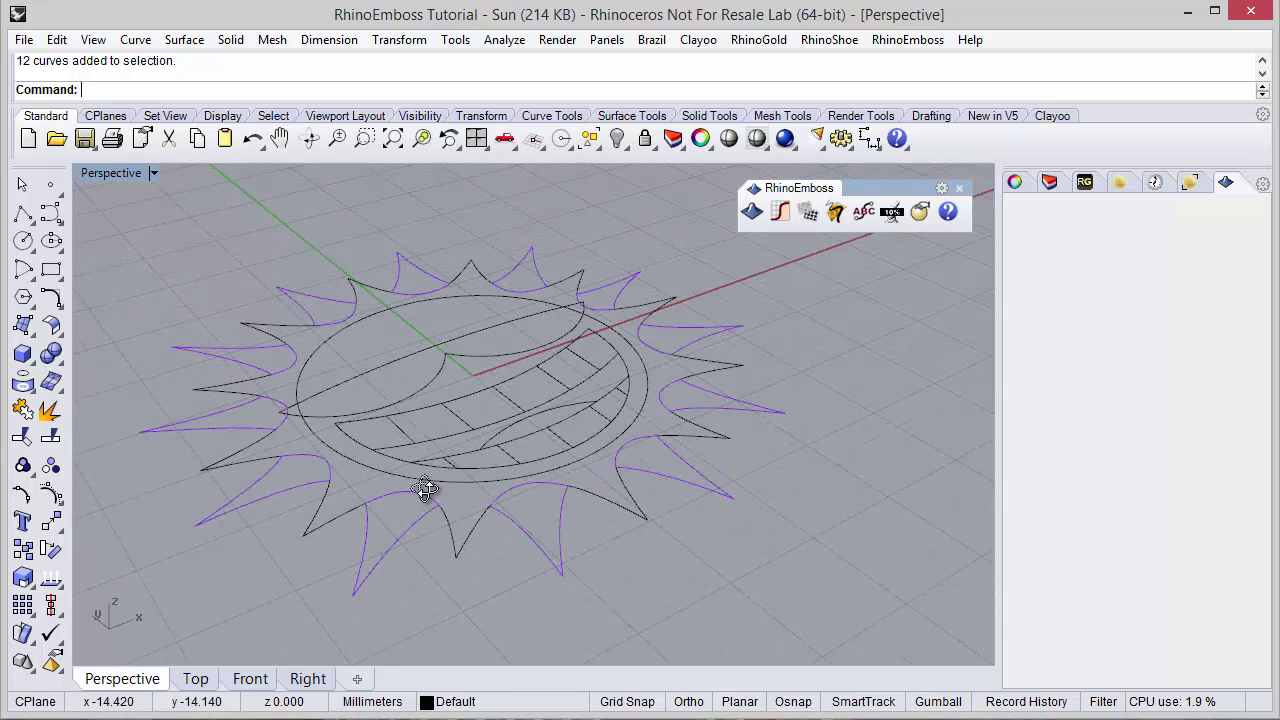
{"action": "left_click", "coordinate": [421, 382]}
{"action": "right_click_drag", "start_coordinate": [421, 382], "coordinate": [476, 540]}
{"action": "scroll", "coordinate": [431, 409], "scroll_direction": "up", "scroll_amount": 5}
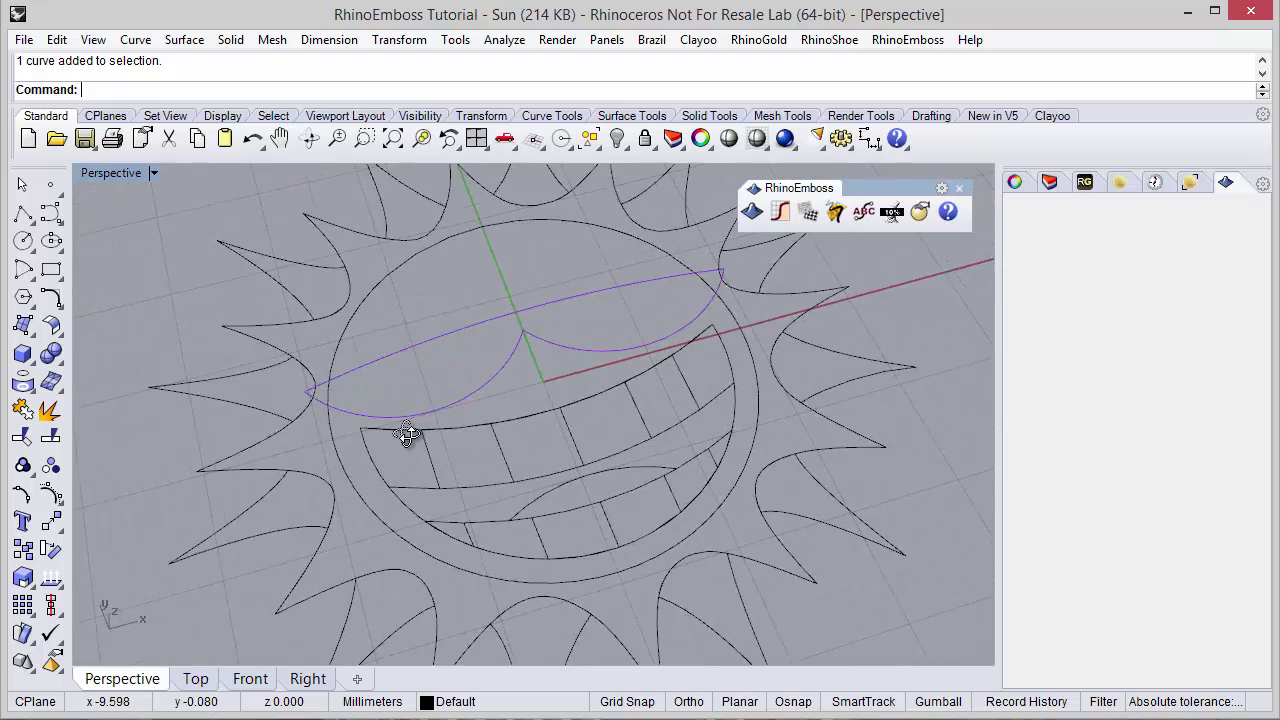
{"action": "right_click_drag", "start_coordinate": [488, 399], "coordinate": [498, 362]}
{"action": "scroll", "coordinate": [498, 354], "scroll_direction": "down", "scroll_amount": 1}
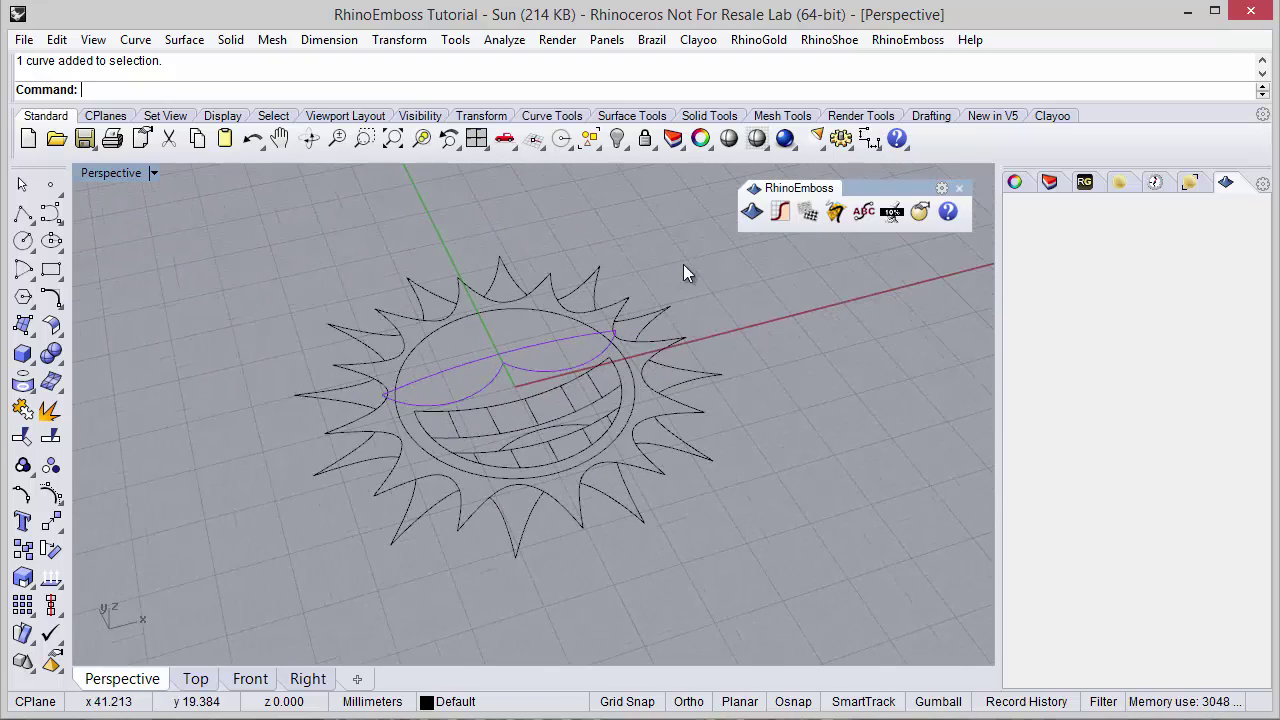
Create a Core emboss project 75 wide by 74 high with resolution lowered one step.
{"action": "left_click", "coordinate": [749, 218]}
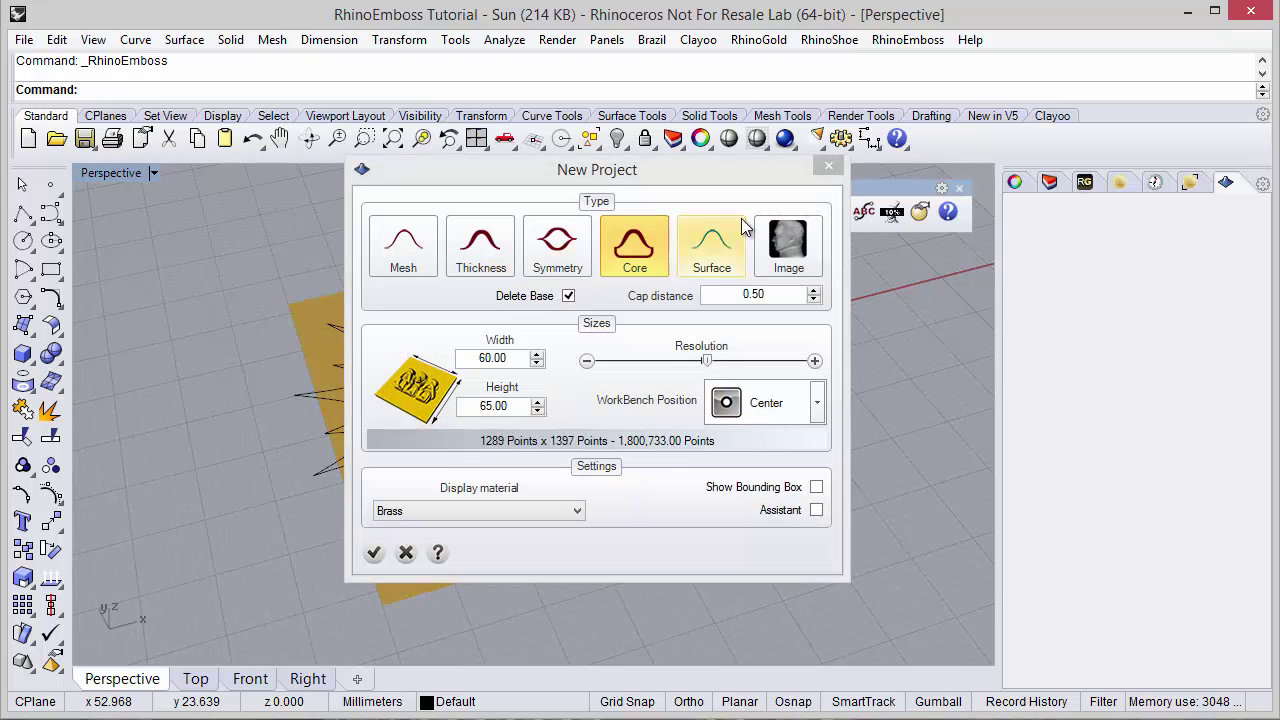
{"action": "left_click_drag", "start_coordinate": [628, 175], "coordinate": [992, 156]}
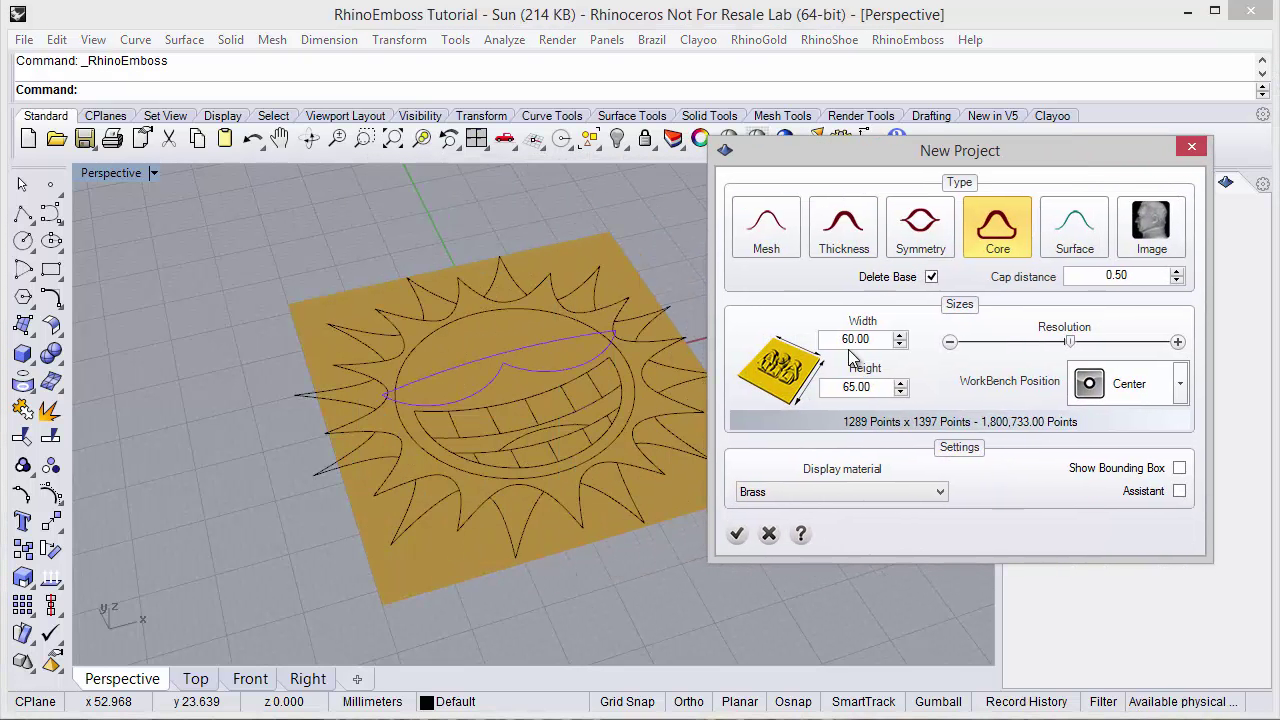
{"action": "scroll", "coordinate": [879, 341], "scroll_direction": "up", "scroll_amount": 15}
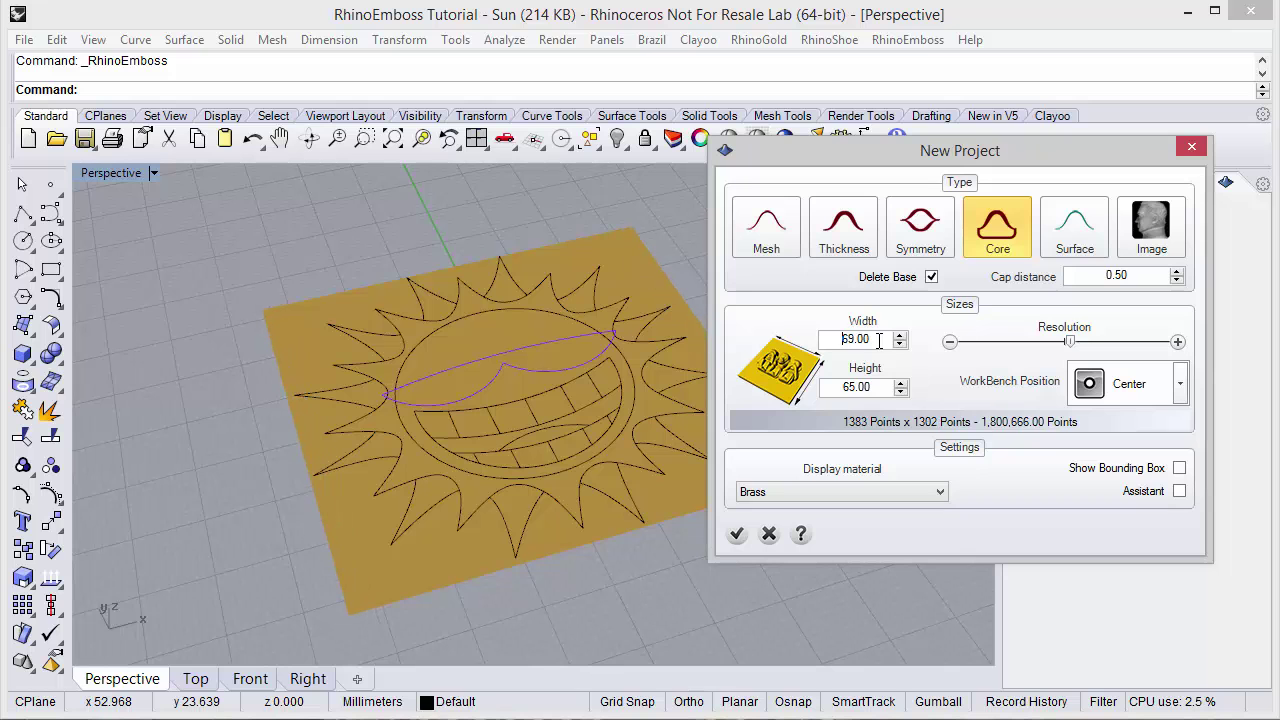
{"action": "scroll", "coordinate": [881, 389], "scroll_direction": "up", "scroll_amount": 9}
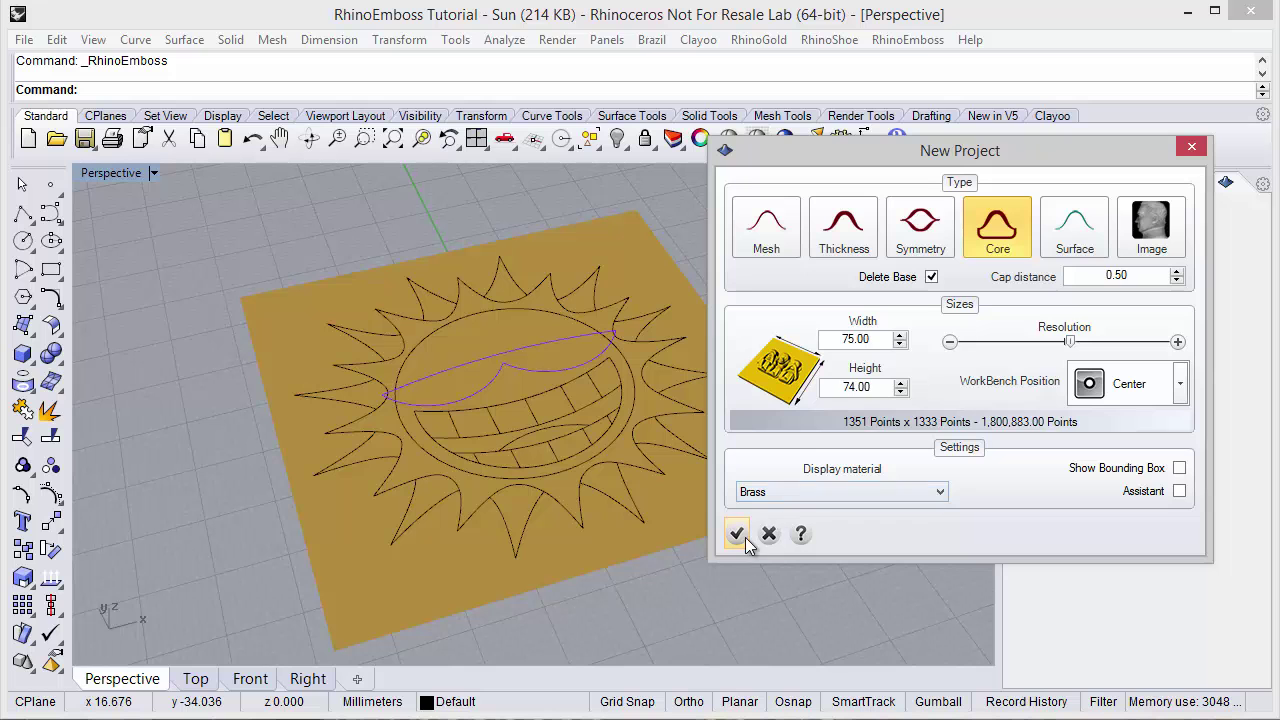
{"action": "left_click", "coordinate": [948, 342]}
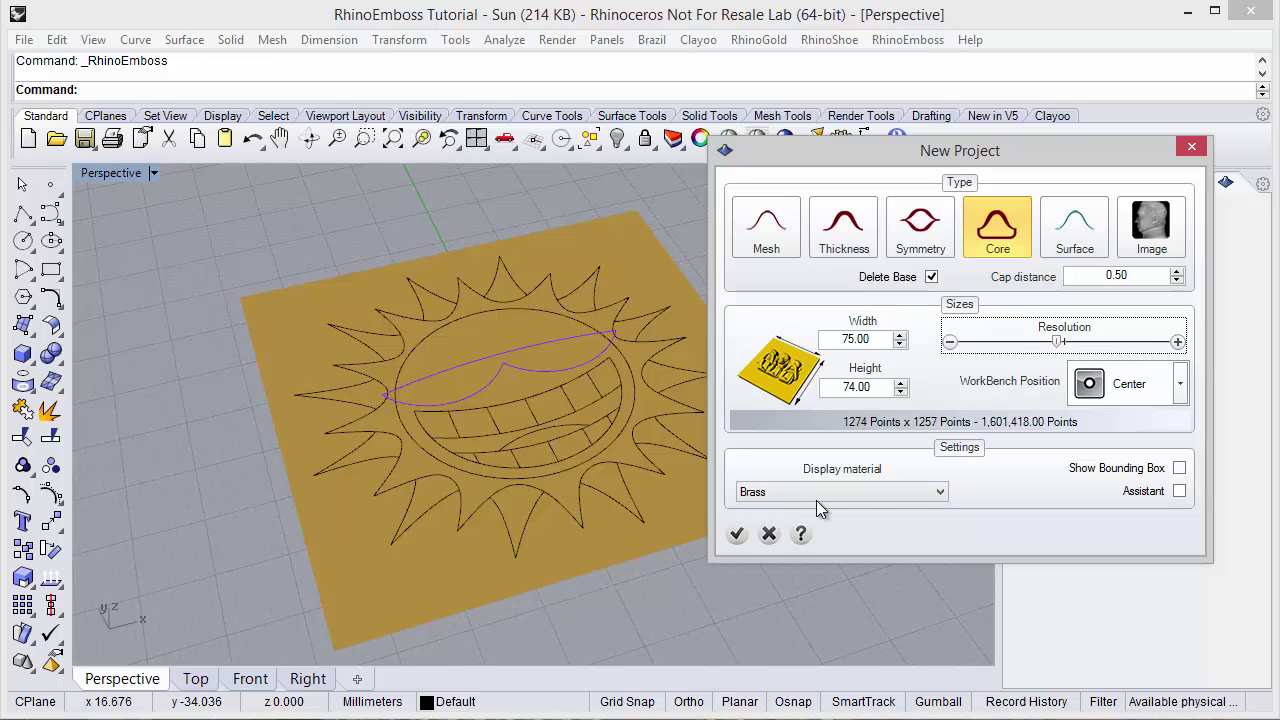
{"action": "left_click", "coordinate": [736, 533]}
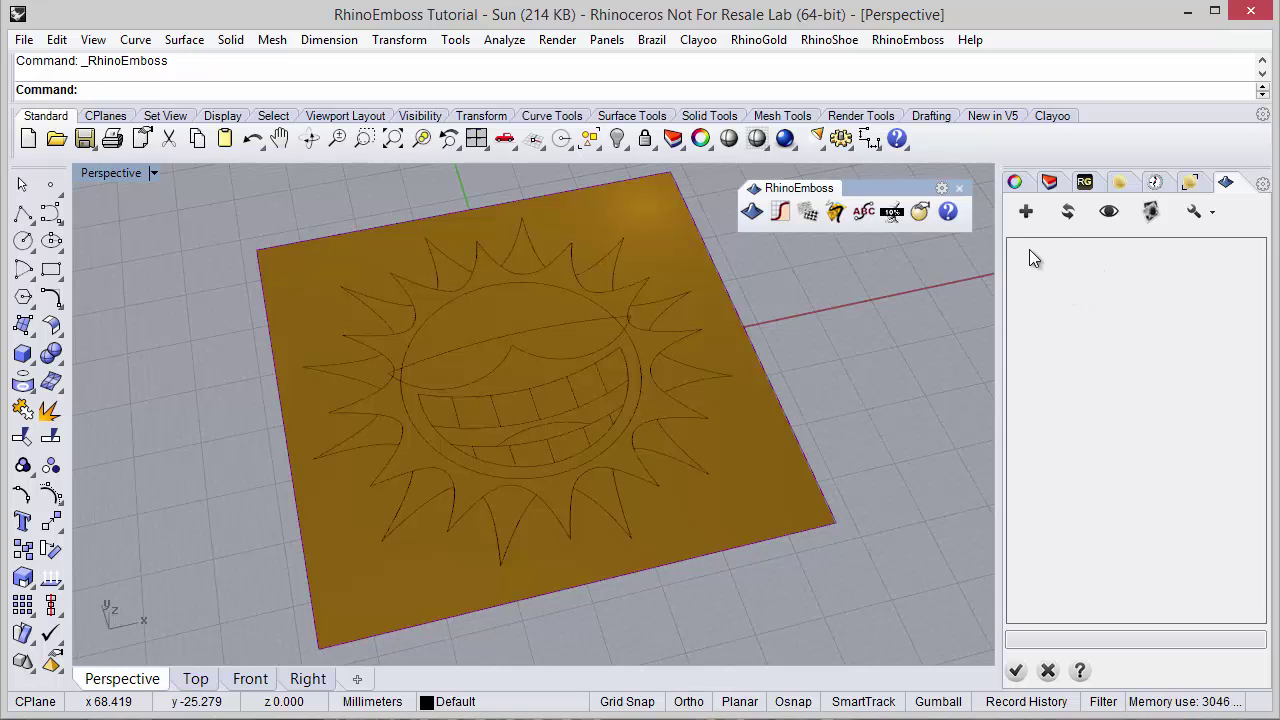
Add a By Profiles emboss operation that uses the spiky sun outline curve.
{"action": "left_click", "coordinate": [1027, 217]}
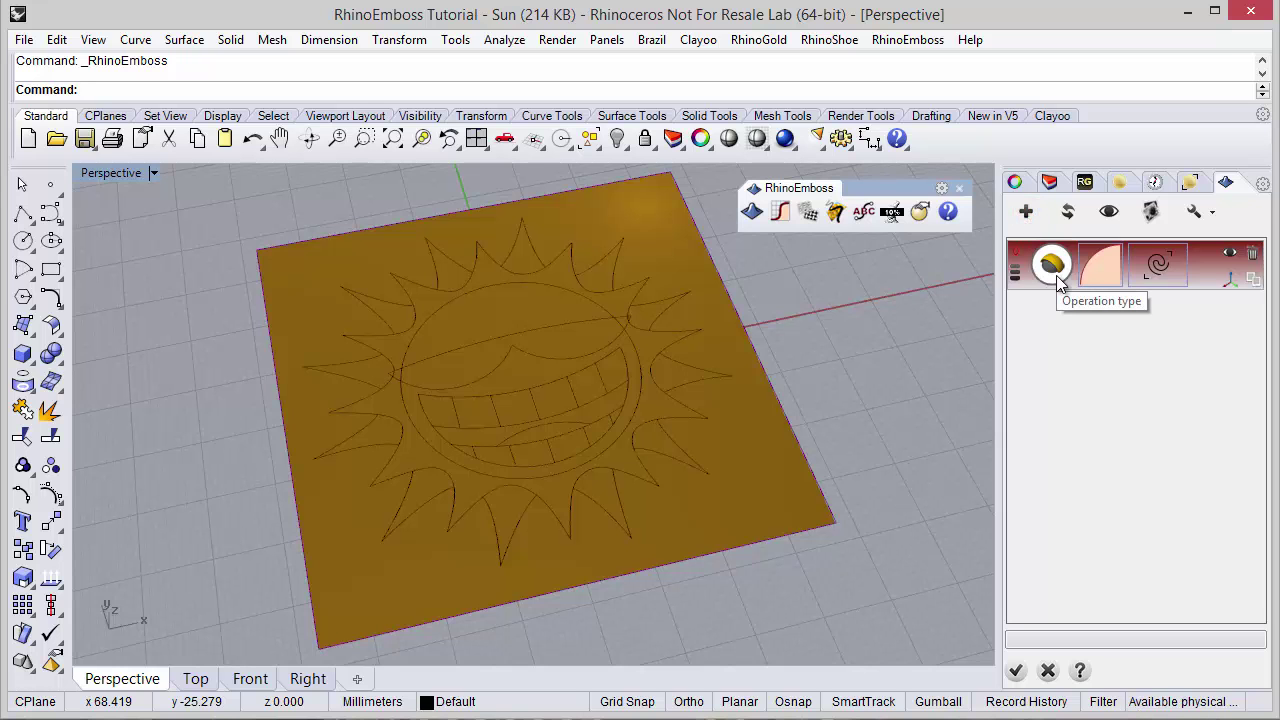
{"action": "left_click", "coordinate": [1052, 264]}
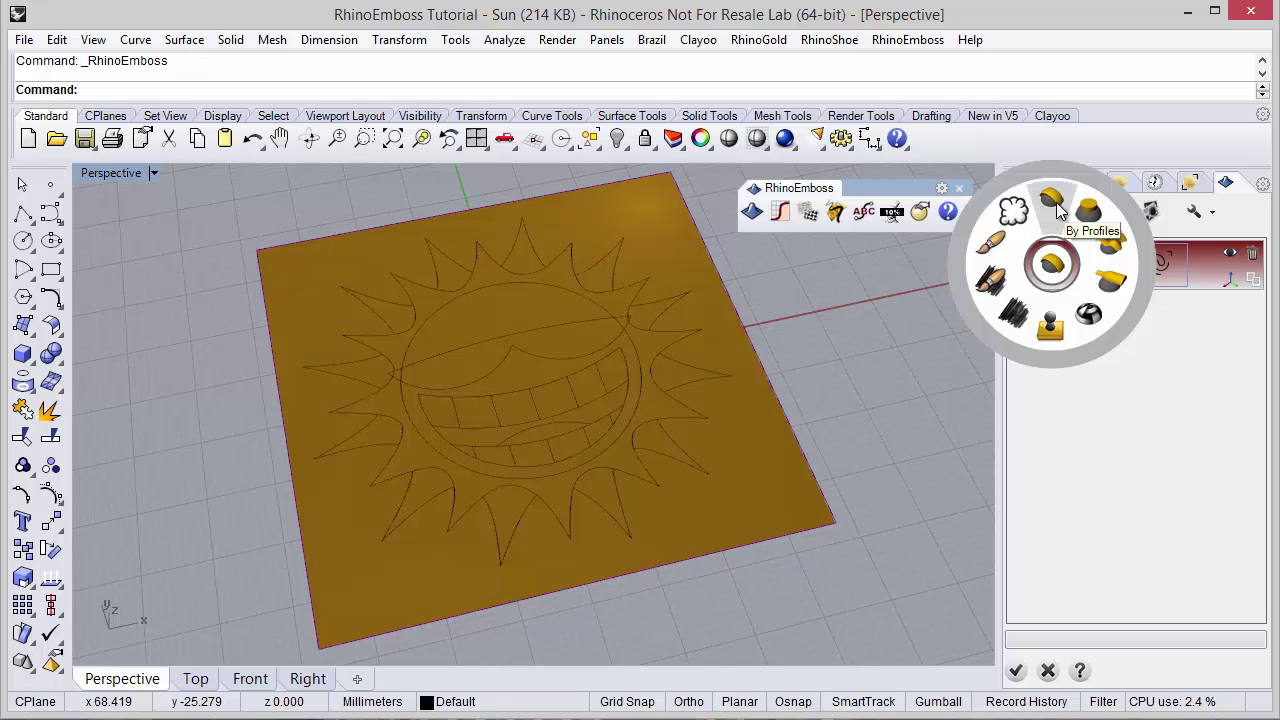
{"action": "left_click", "coordinate": [1056, 202]}
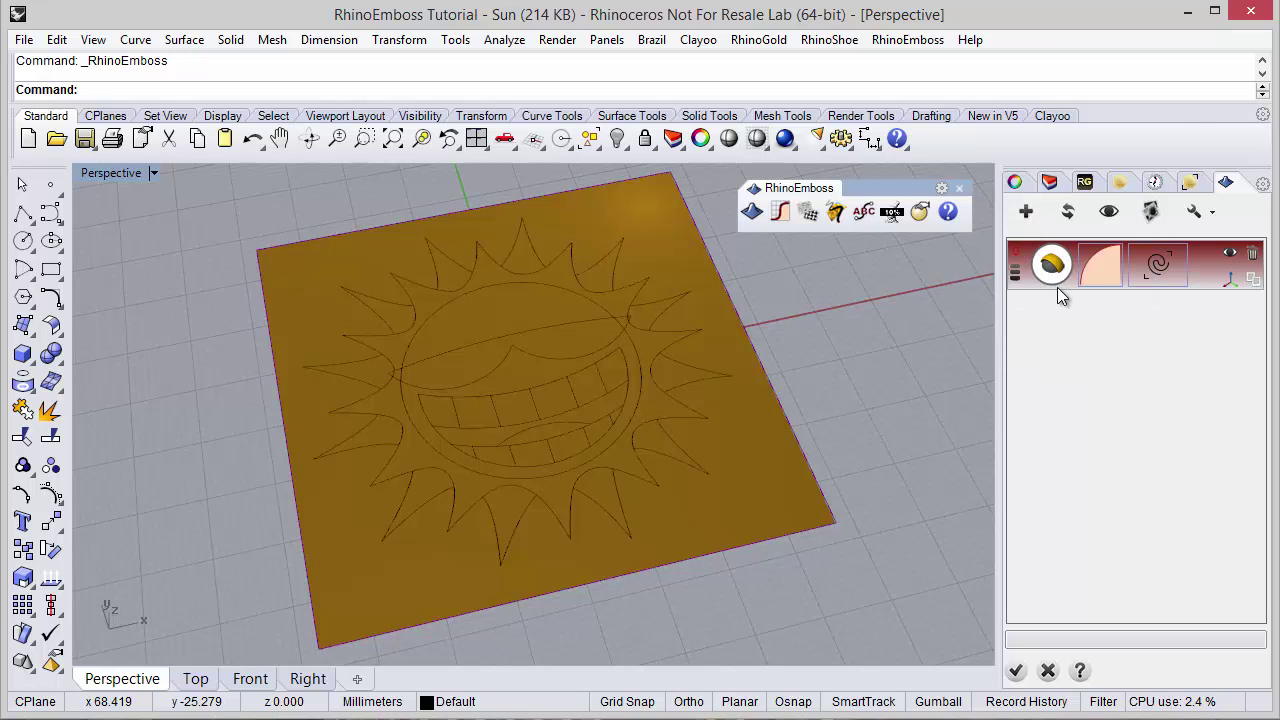
{"action": "left_click", "coordinate": [1140, 274]}
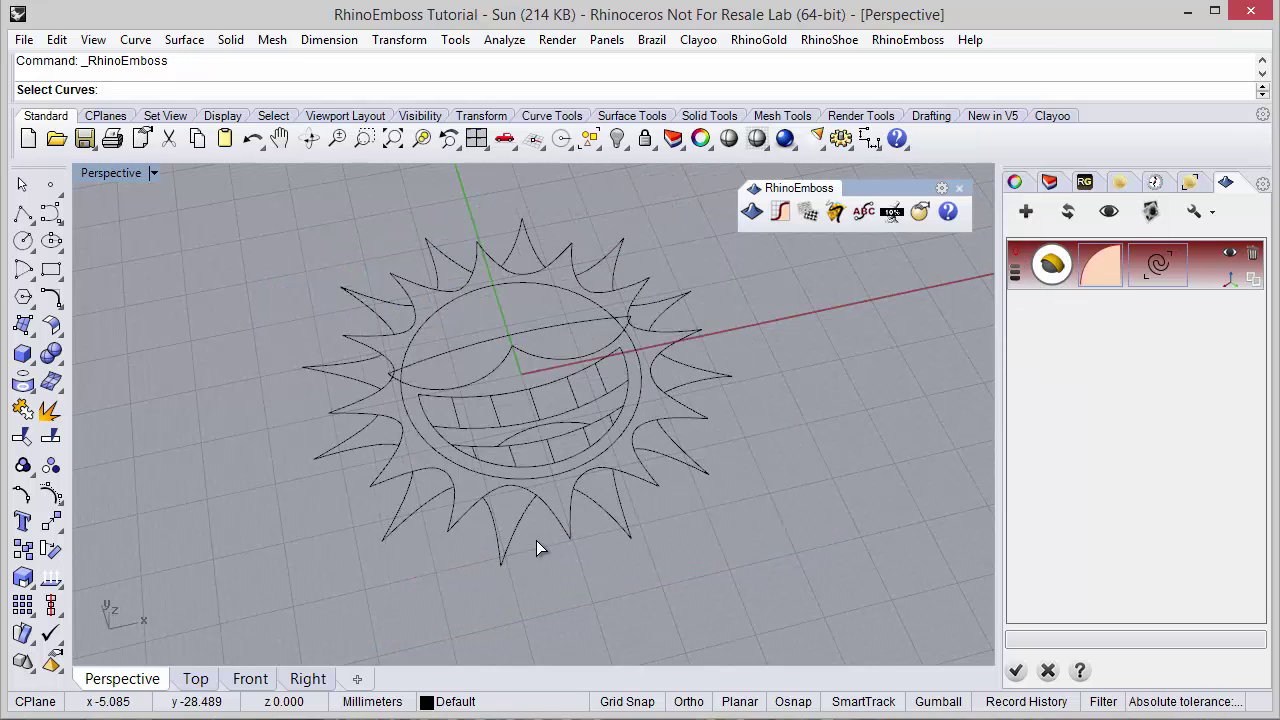
{"action": "left_click", "coordinate": [551, 513]}
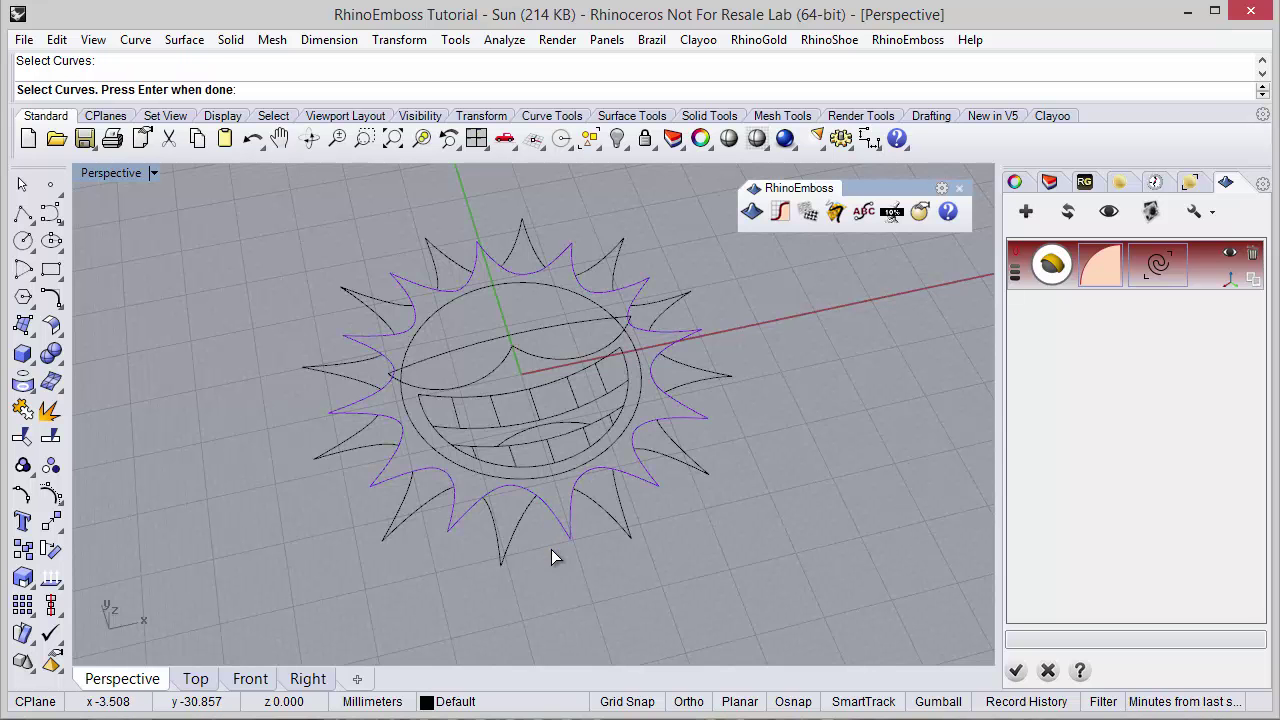
{"action": "key", "text": "Return"}
{"action": "right_click_drag", "start_coordinate": [551, 555], "coordinate": [635, 454]}
{"action": "scroll", "coordinate": [636, 454], "scroll_direction": "up", "scroll_amount": 3}
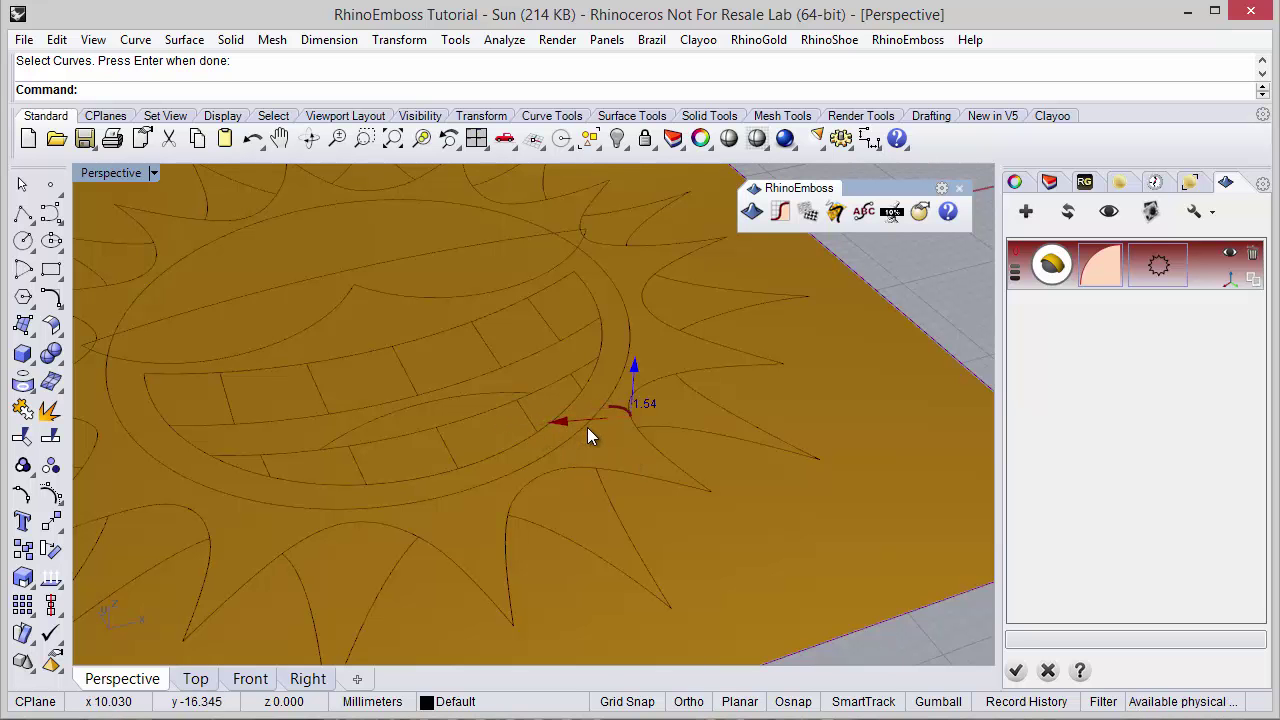
{"action": "scroll", "coordinate": [577, 446], "scroll_direction": "down", "scroll_amount": 2}
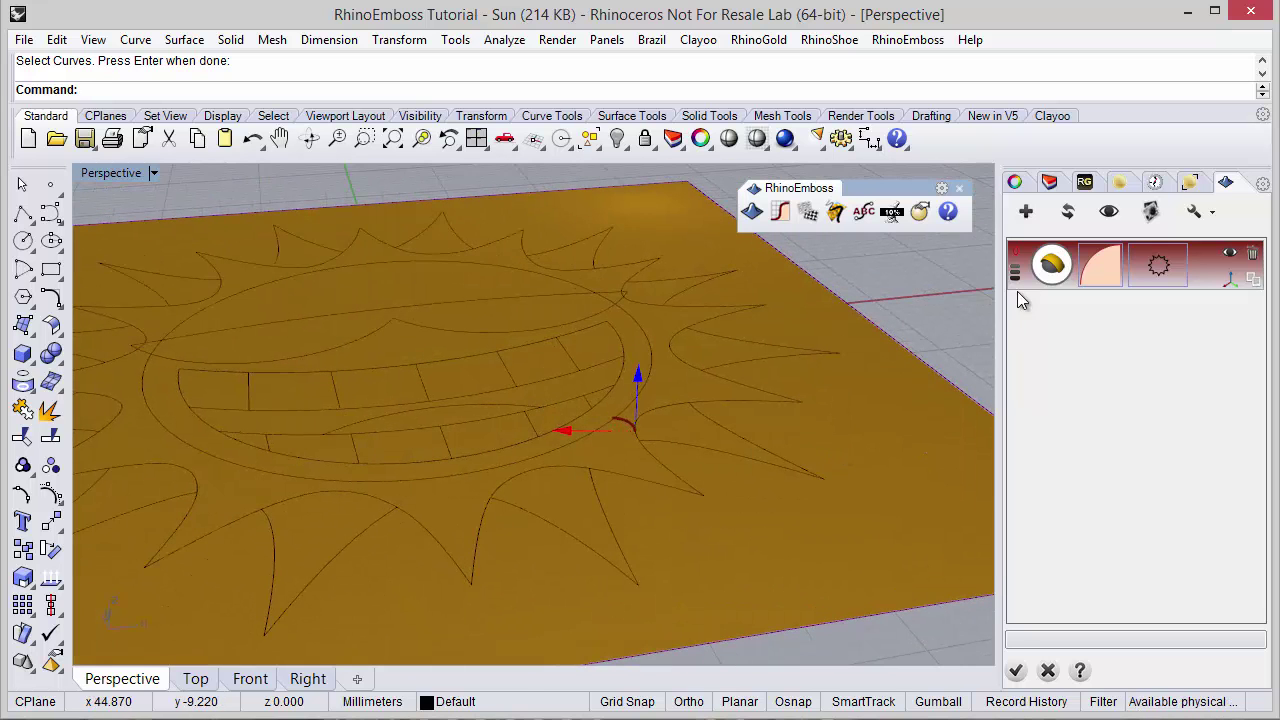
Generate the sun outline relief mesh and recompute it.
{"action": "left_click", "coordinate": [1066, 214]}
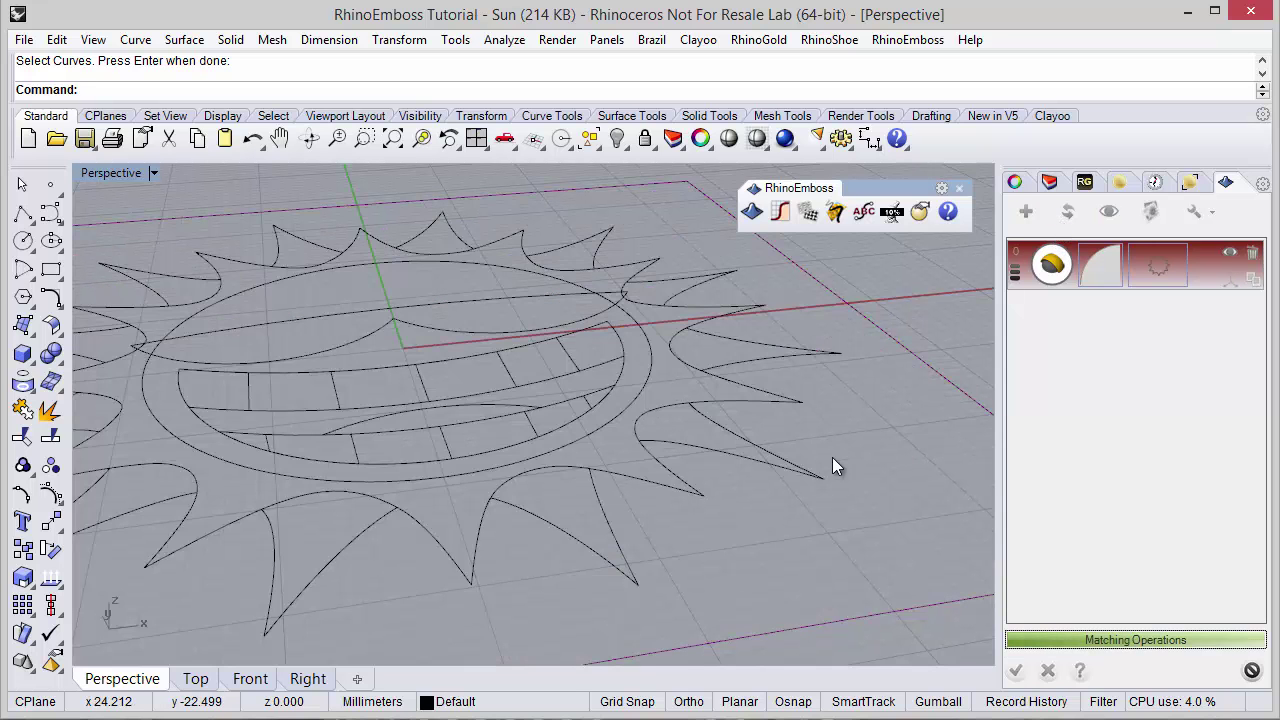
{"action": "scroll", "coordinate": [838, 510], "scroll_direction": "up", "scroll_amount": 2}
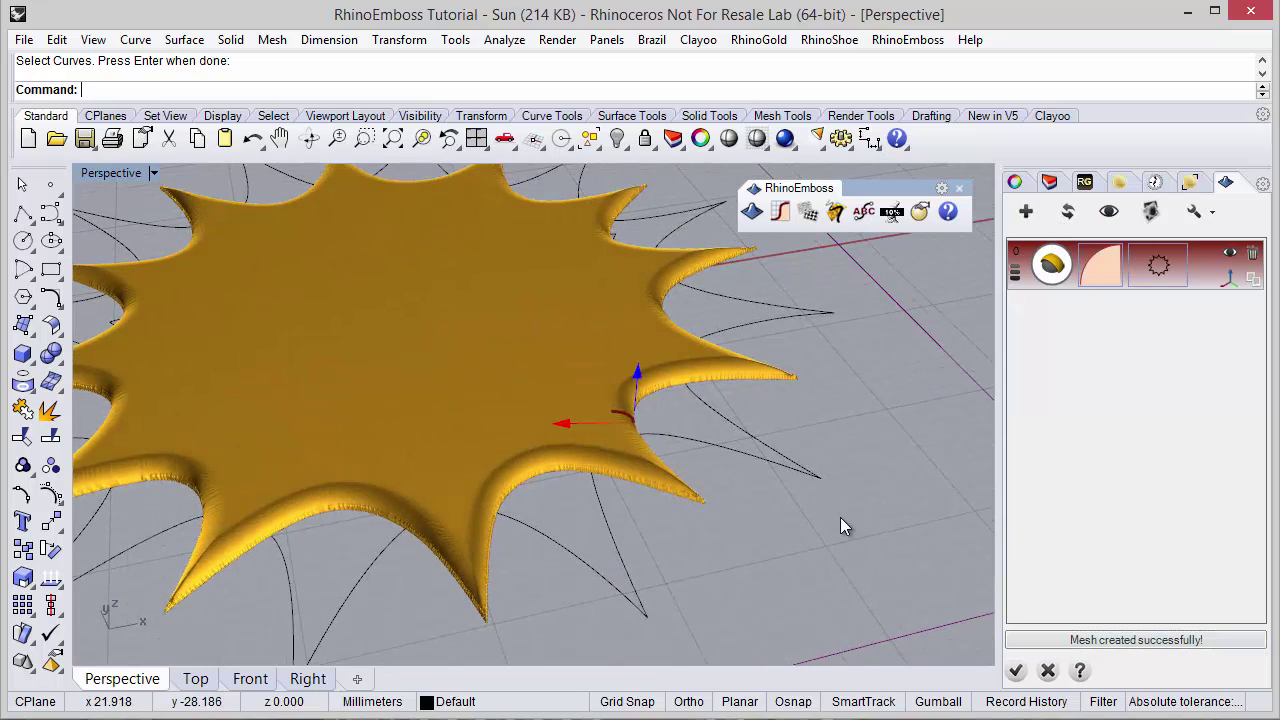
{"action": "scroll", "coordinate": [840, 517], "scroll_direction": "down", "scroll_amount": 3}
{"action": "right_click_drag", "start_coordinate": [764, 519], "coordinate": [676, 558]}
{"action": "scroll", "coordinate": [655, 520], "scroll_direction": "up", "scroll_amount": 3}
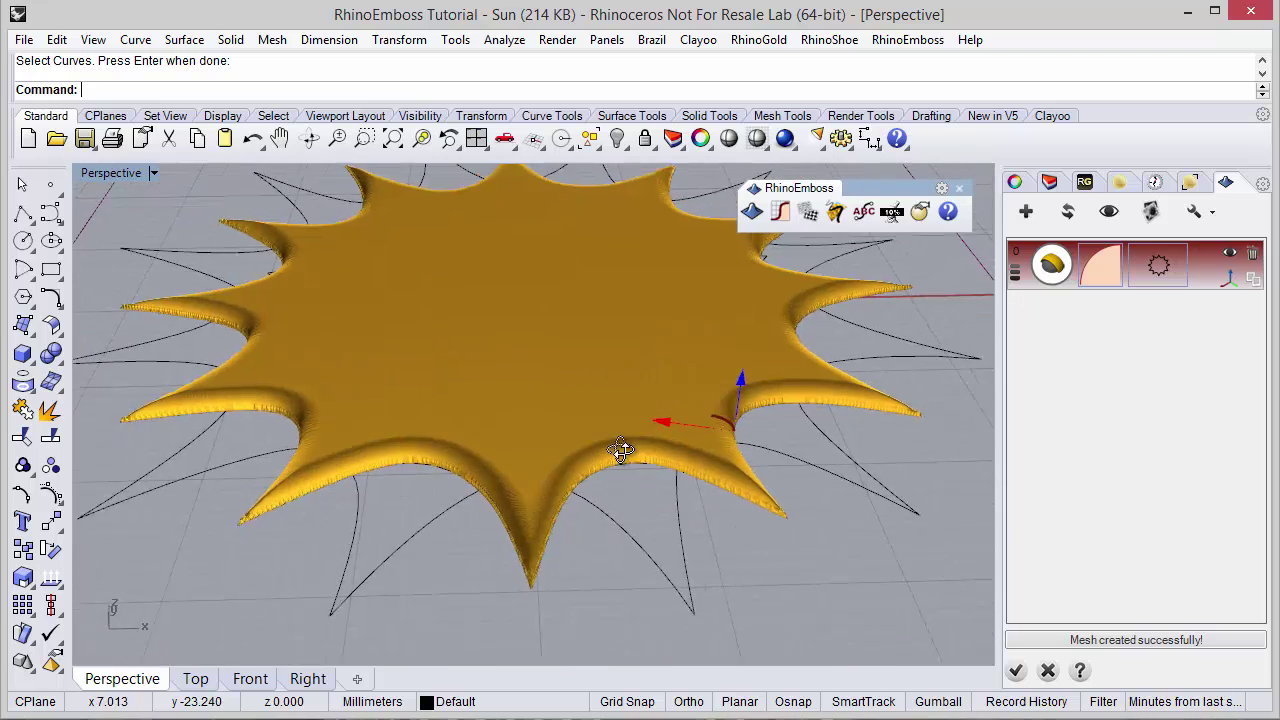
{"action": "right_click_drag", "start_coordinate": [620, 450], "coordinate": [650, 440]}
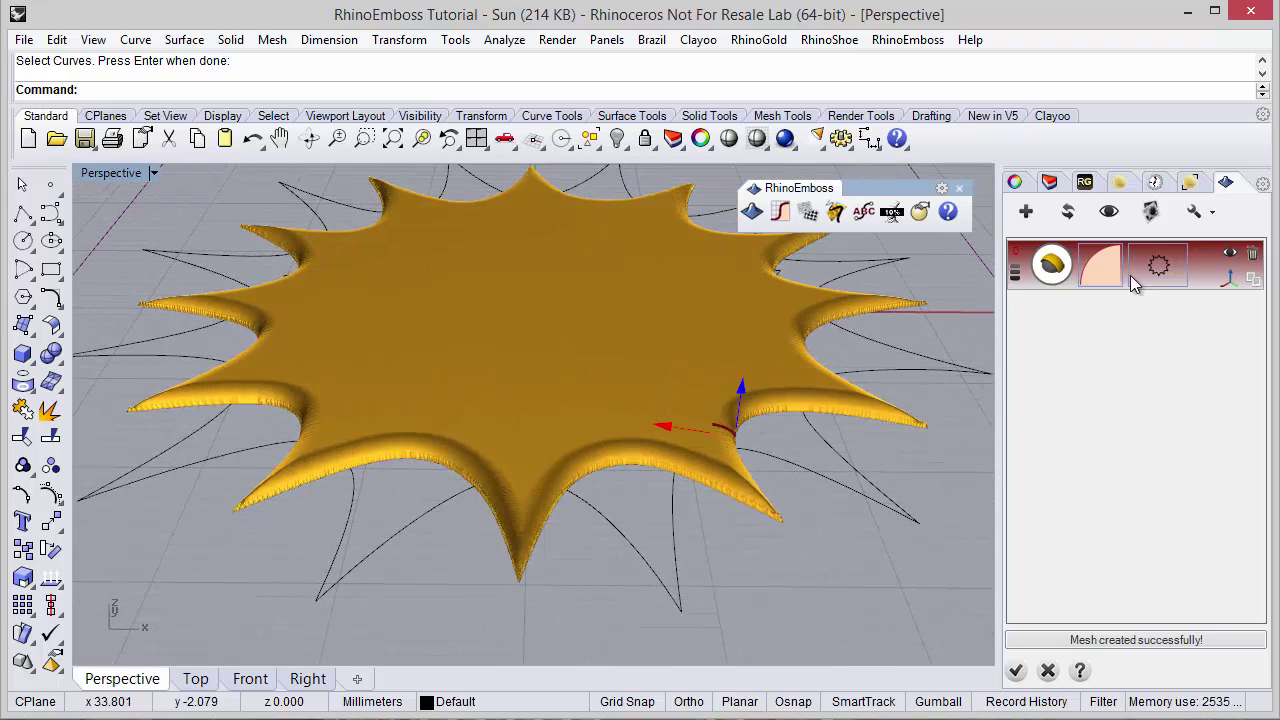
{"action": "left_click", "coordinate": [1069, 211]}
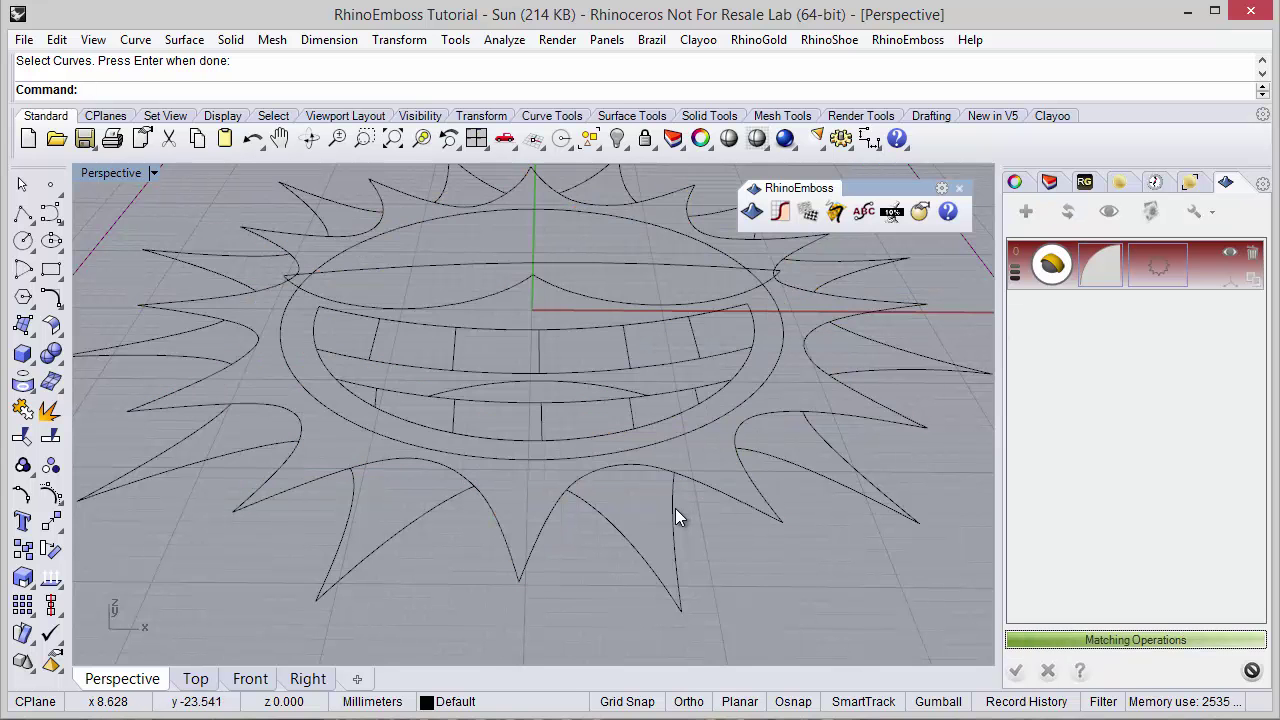
{"action": "scroll", "coordinate": [670, 512], "scroll_direction": "up", "scroll_amount": 3}
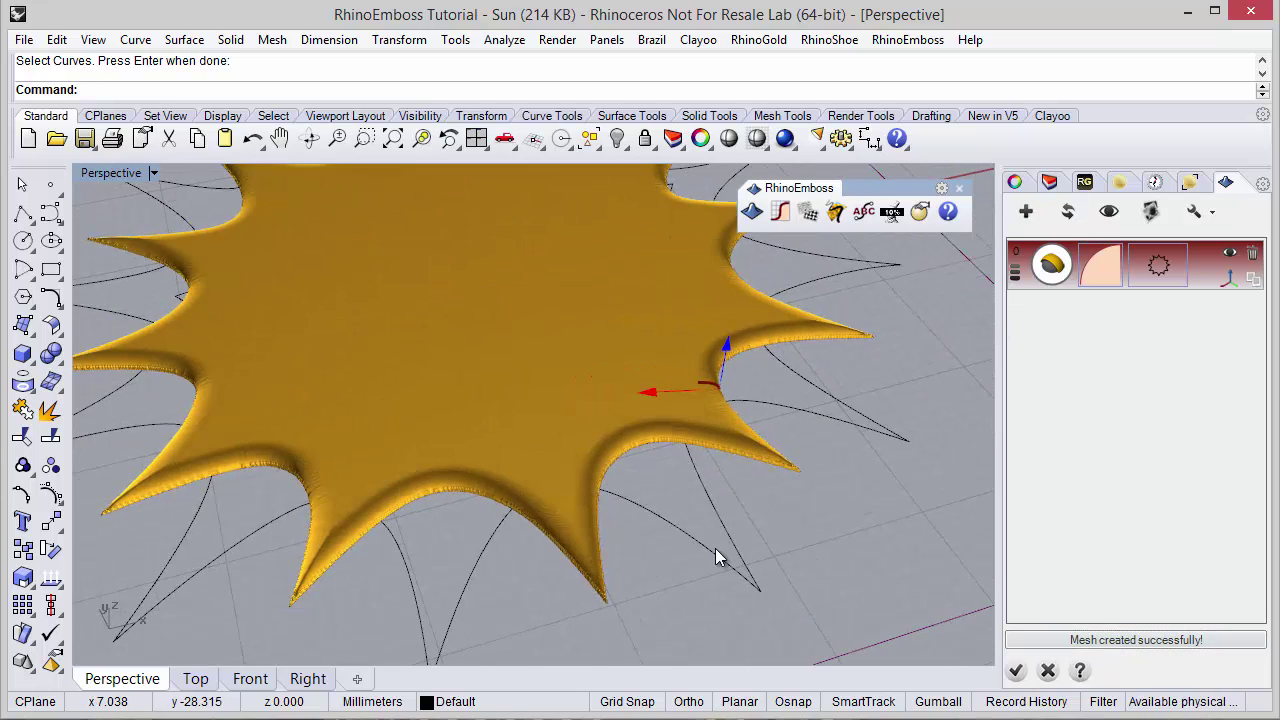
{"action": "scroll", "coordinate": [715, 548], "scroll_direction": "down", "scroll_amount": 2}
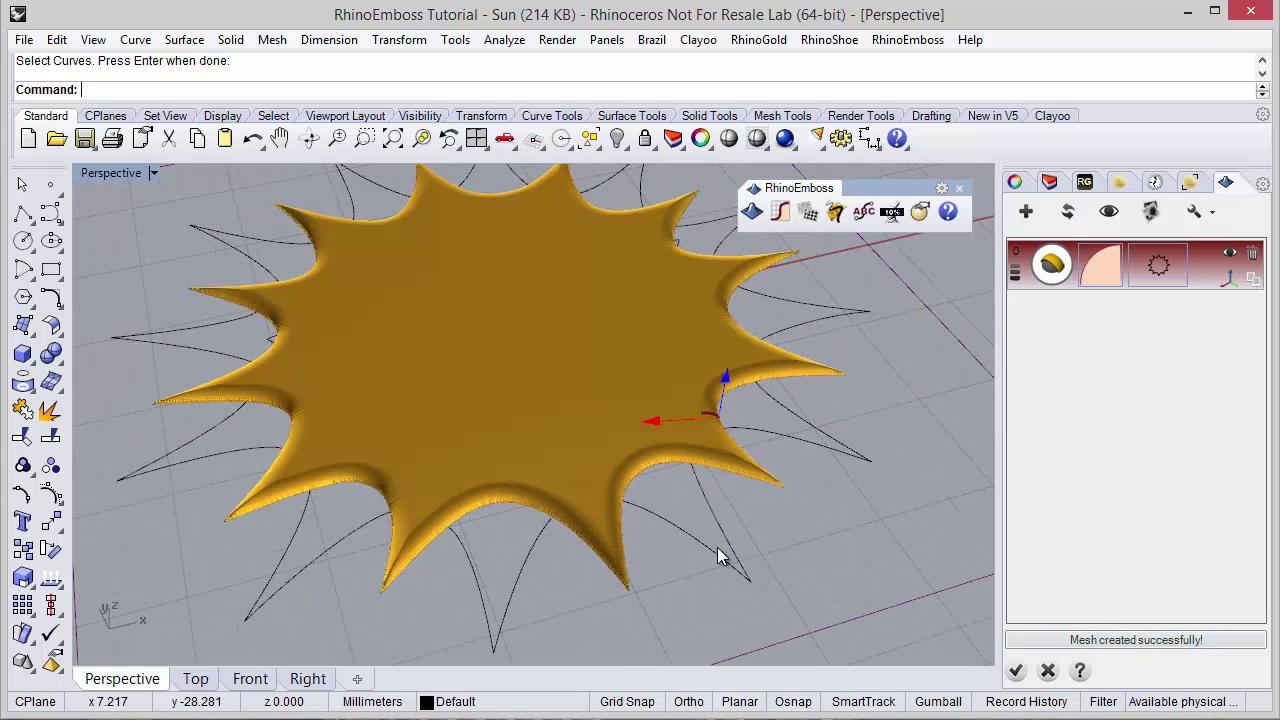
Add a second emboss operation that uses the face ellipse curve, with the relief mesh hidden.
{"action": "left_click", "coordinate": [1024, 215]}
{"action": "left_click", "coordinate": [1051, 328]}
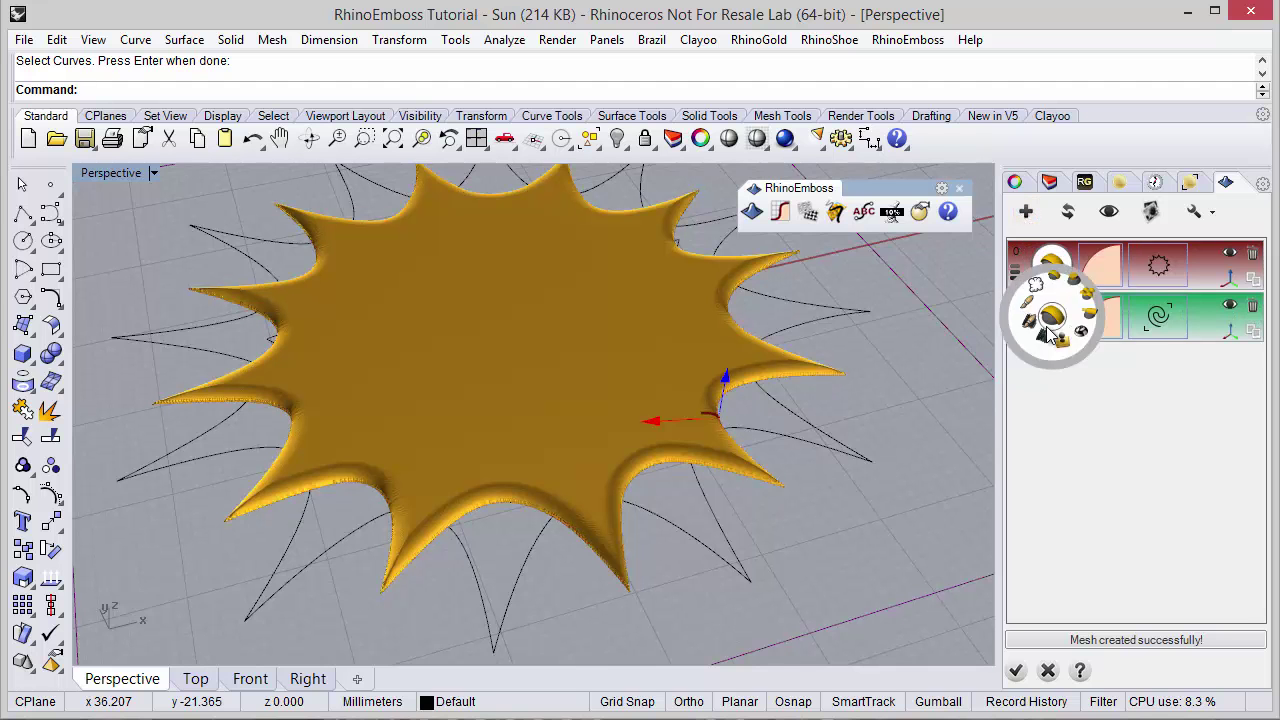
{"action": "left_click", "coordinate": [1055, 272]}
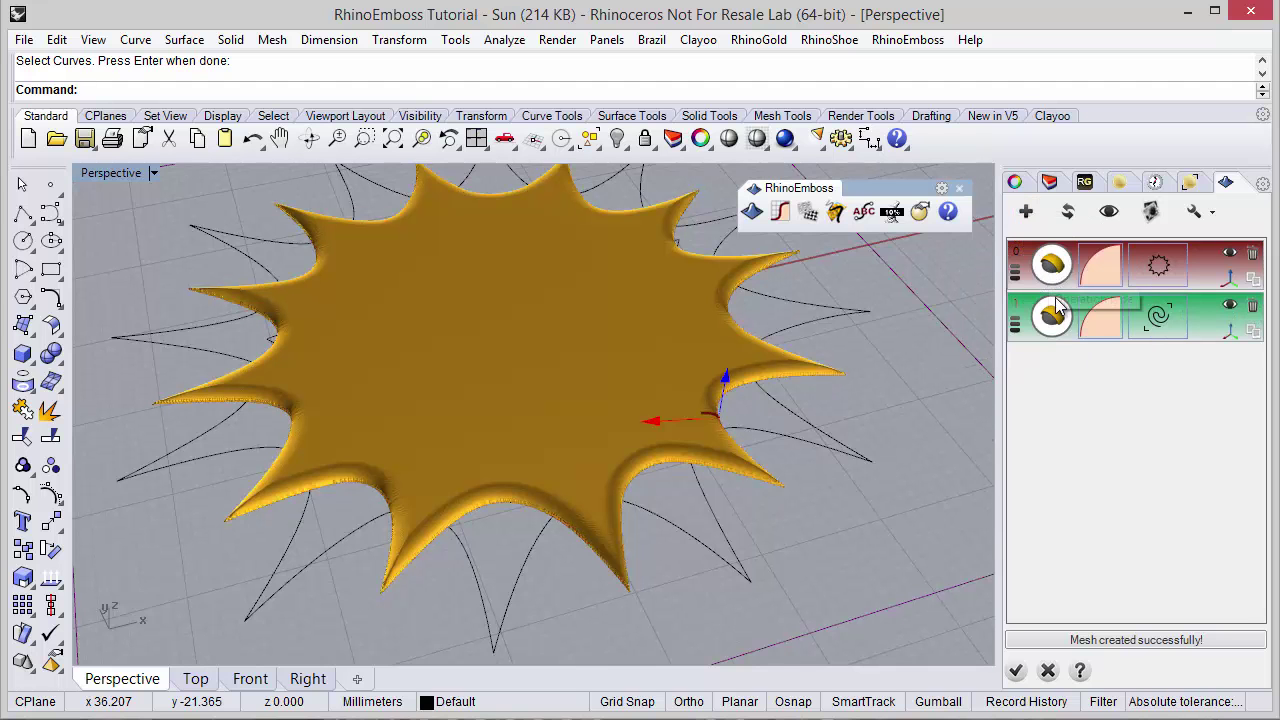
{"action": "left_click", "coordinate": [1136, 323]}
{"action": "left_click", "coordinate": [552, 491]}
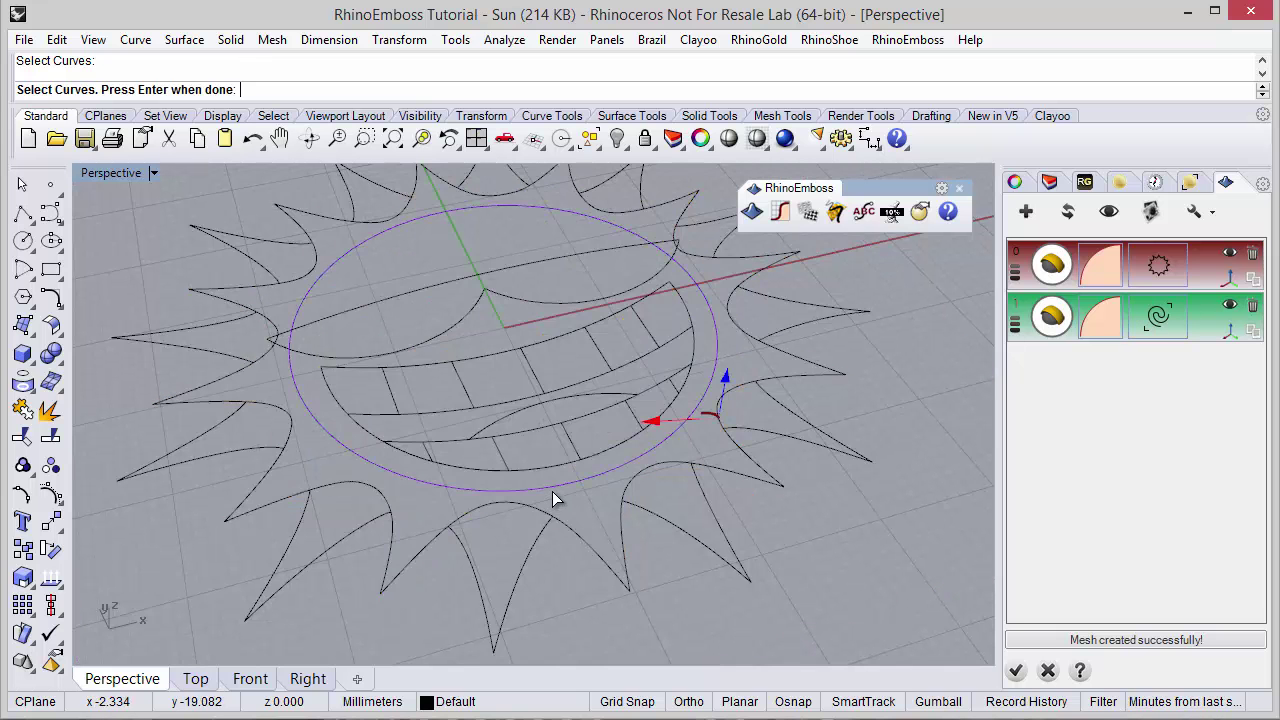
{"action": "key", "text": "Return"}
{"action": "right_click_drag", "start_coordinate": [557, 500], "coordinate": [519, 481]}
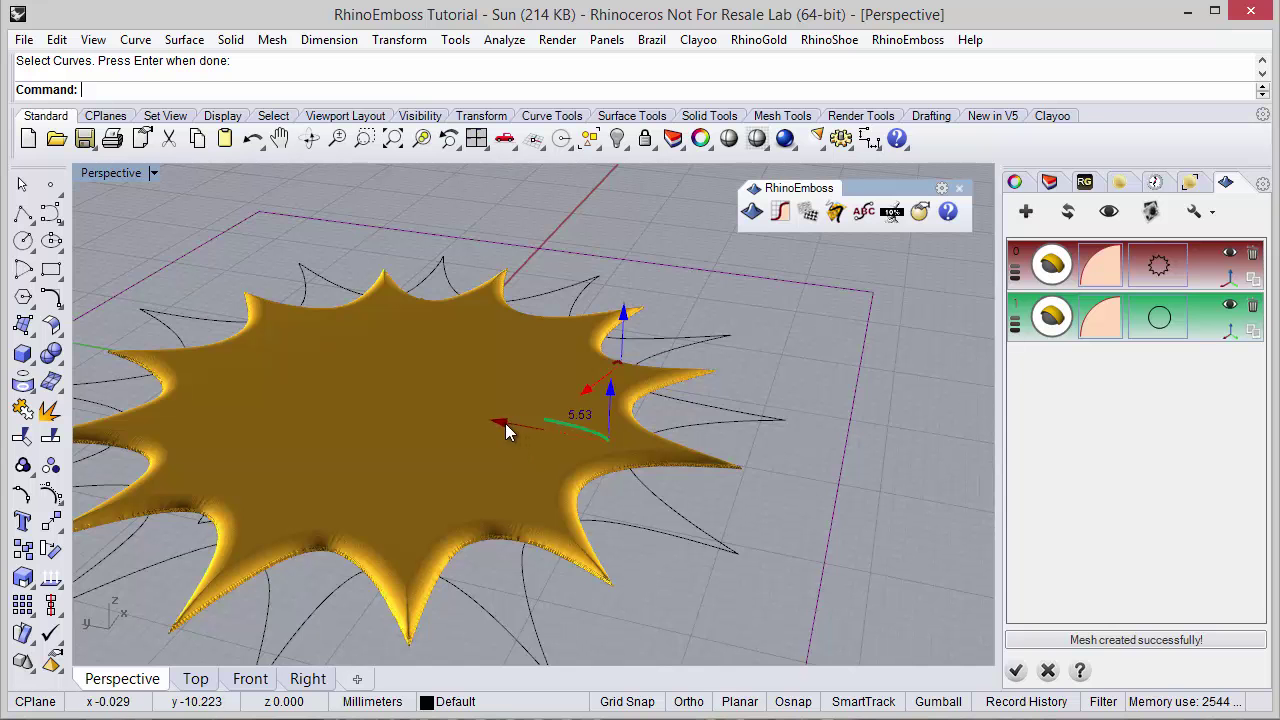
{"action": "left_click", "coordinate": [1107, 215]}
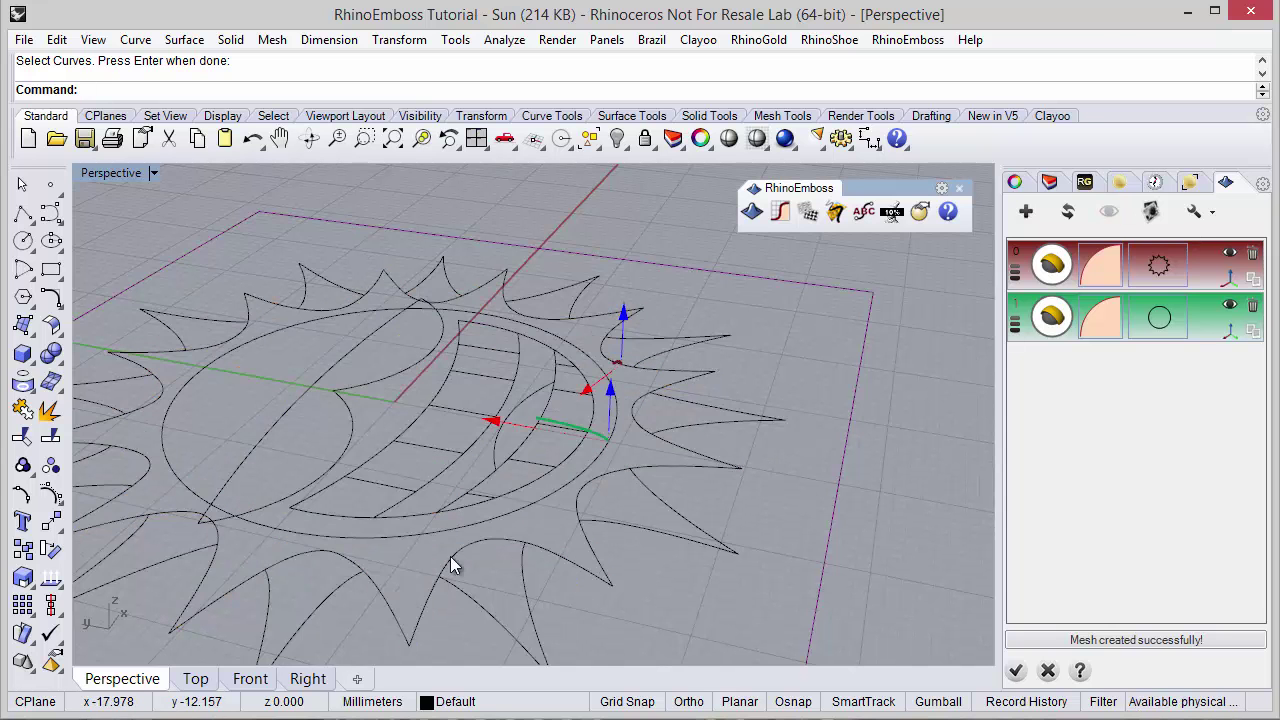
{"action": "right_click_drag", "start_coordinate": [449, 560], "coordinate": [429, 477]}
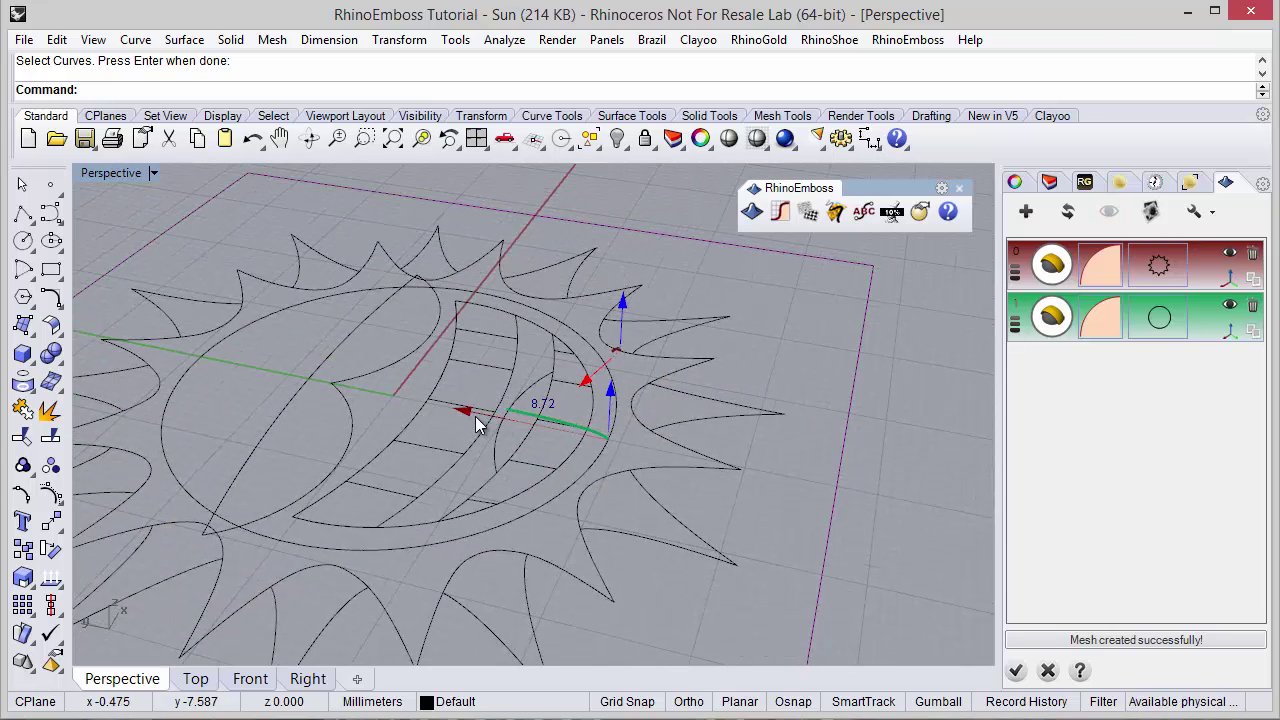
Set the face layer to Inflate mode and raise the dome's height.
{"action": "left_click", "coordinate": [1088, 334]}
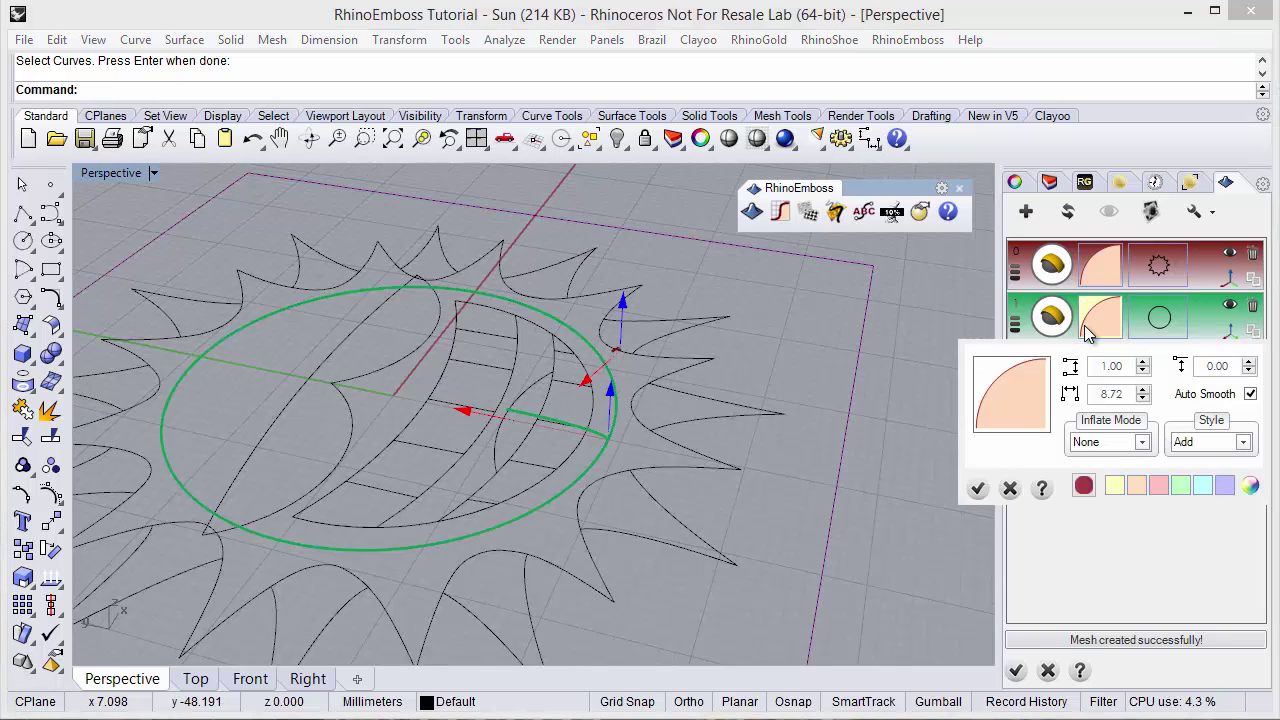
{"action": "left_click", "coordinate": [1107, 446]}
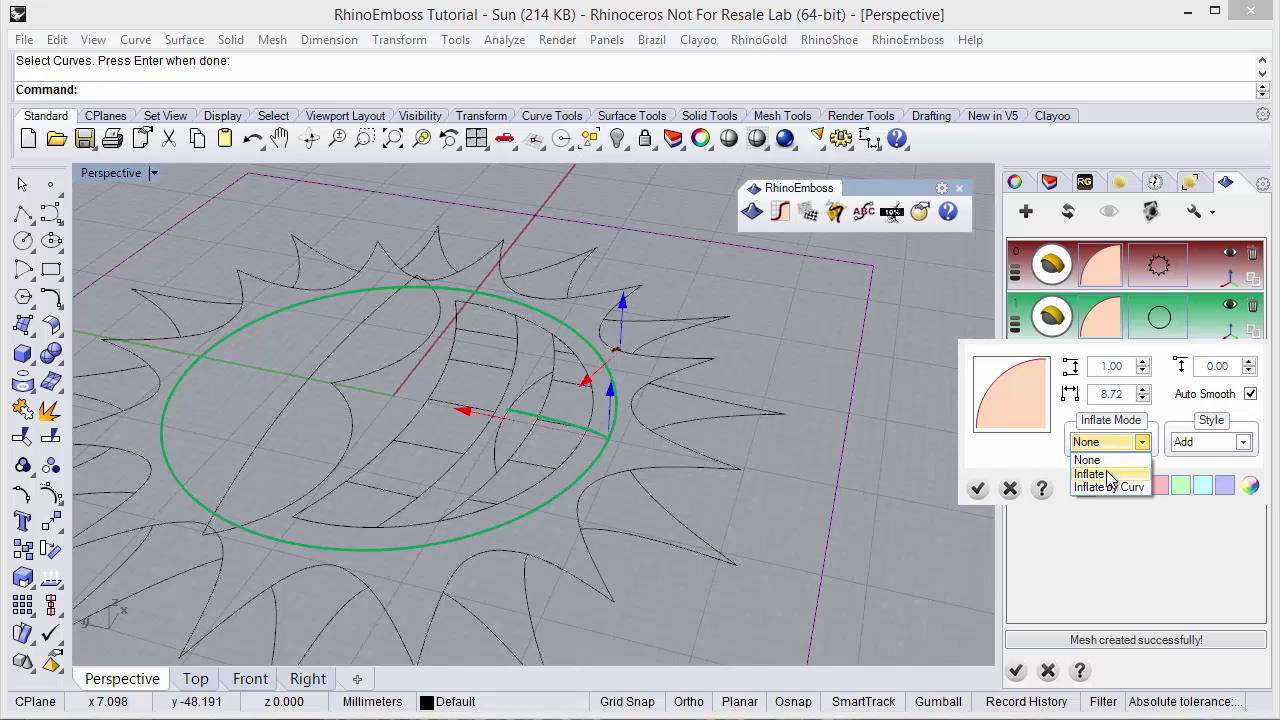
{"action": "left_click", "coordinate": [1105, 474]}
{"action": "right_click_drag", "start_coordinate": [783, 491], "coordinate": [486, 443]}
{"action": "left_click_drag", "start_coordinate": [617, 426], "coordinate": [623, 392]}
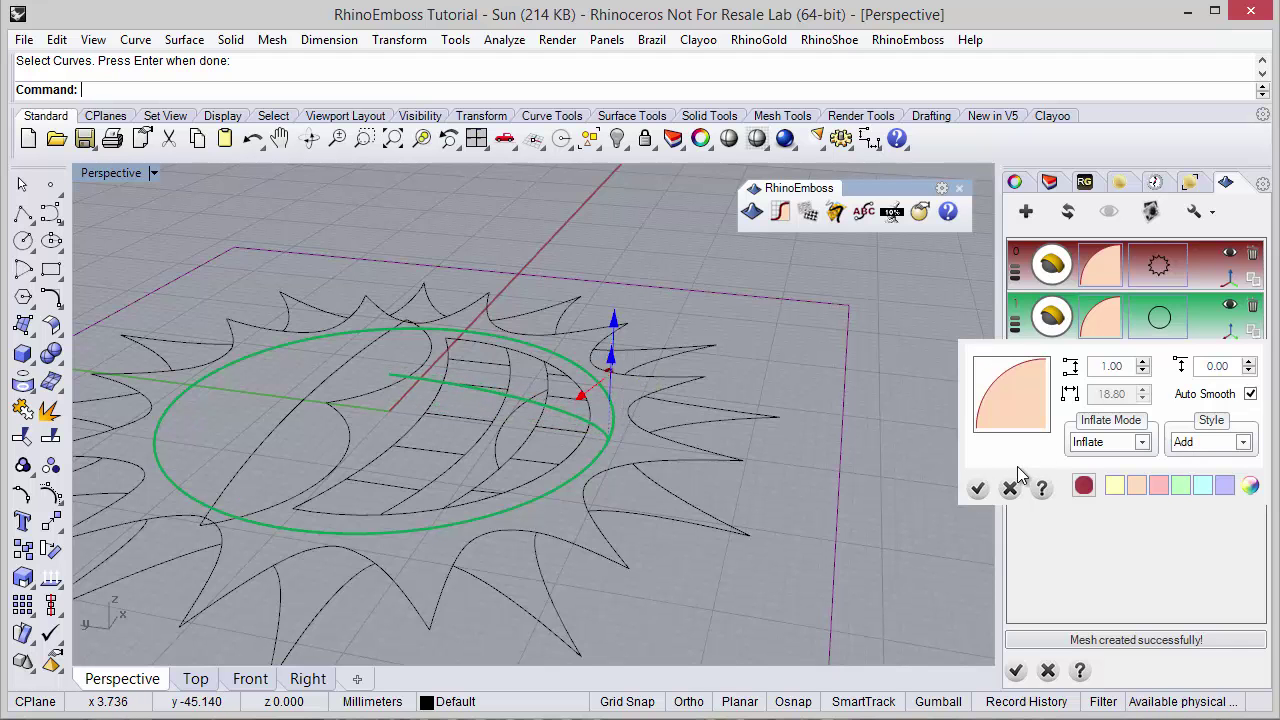
Confirm the face layer's inflate settings, then preview and regenerate the sun relief.
{"action": "left_click", "coordinate": [977, 491]}
{"action": "right_click_drag", "start_coordinate": [964, 491], "coordinate": [880, 460]}
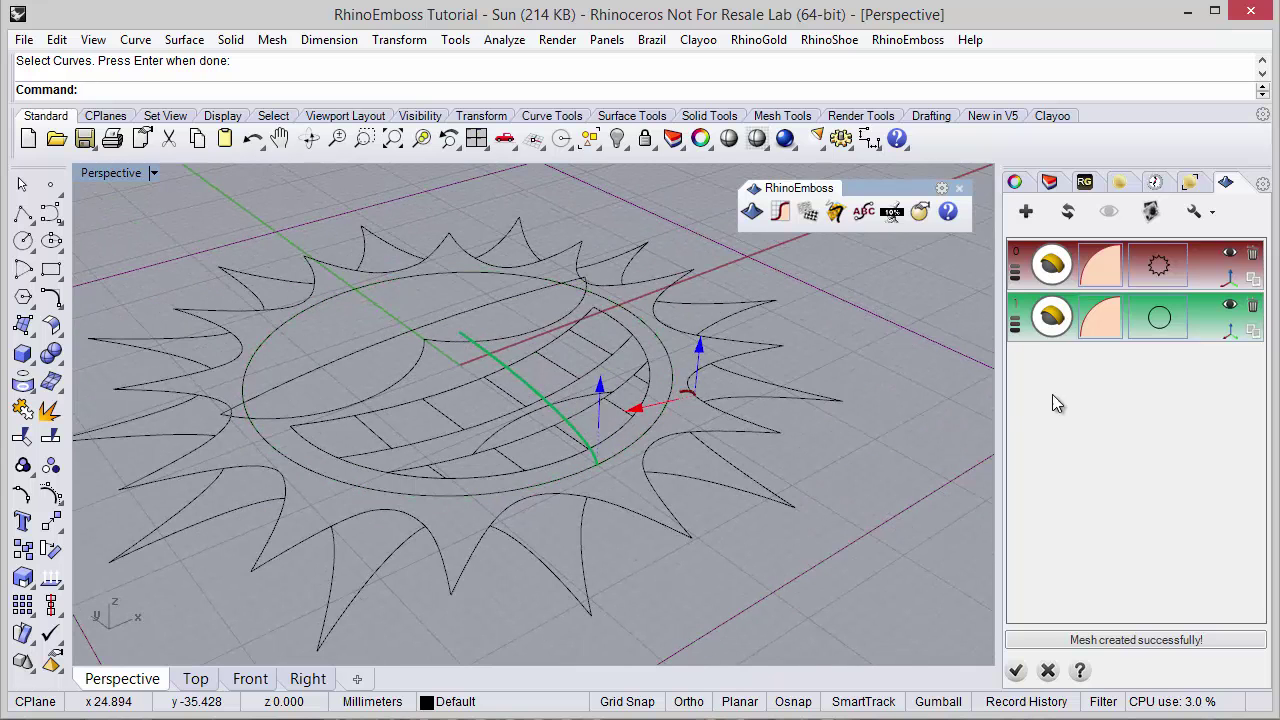
{"action": "left_click", "coordinate": [1099, 218]}
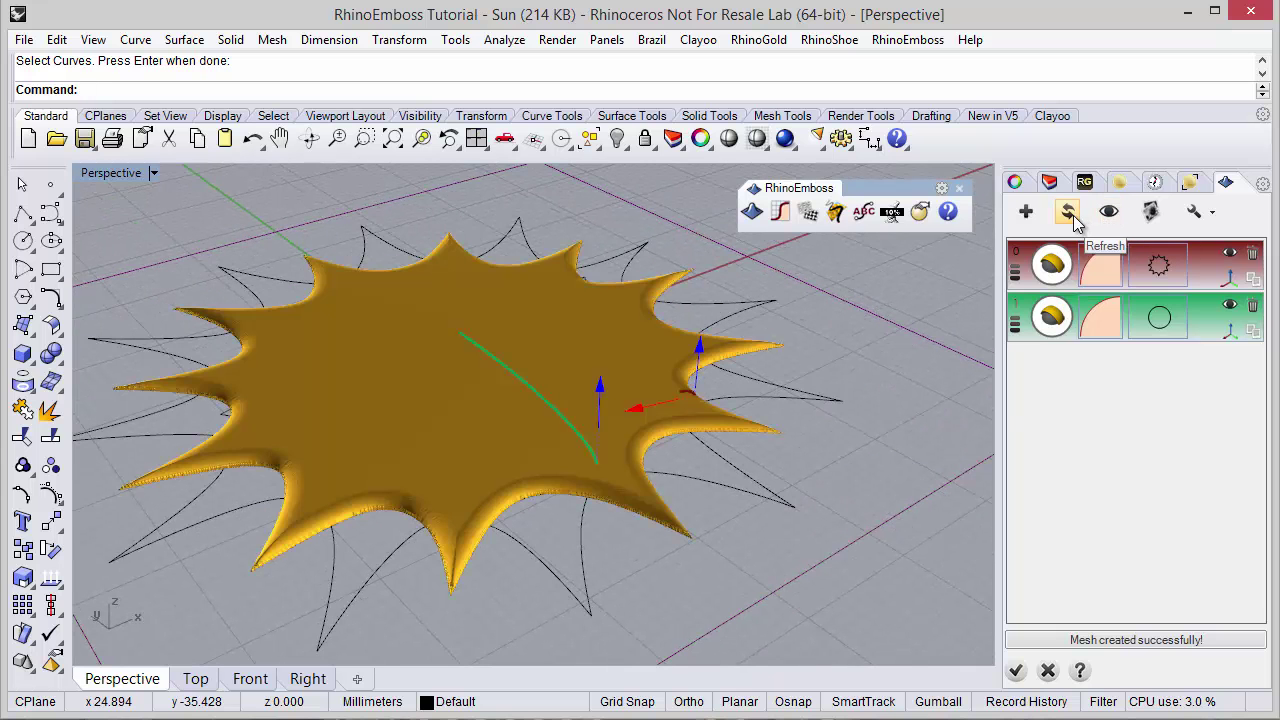
{"action": "left_click", "coordinate": [1067, 212]}
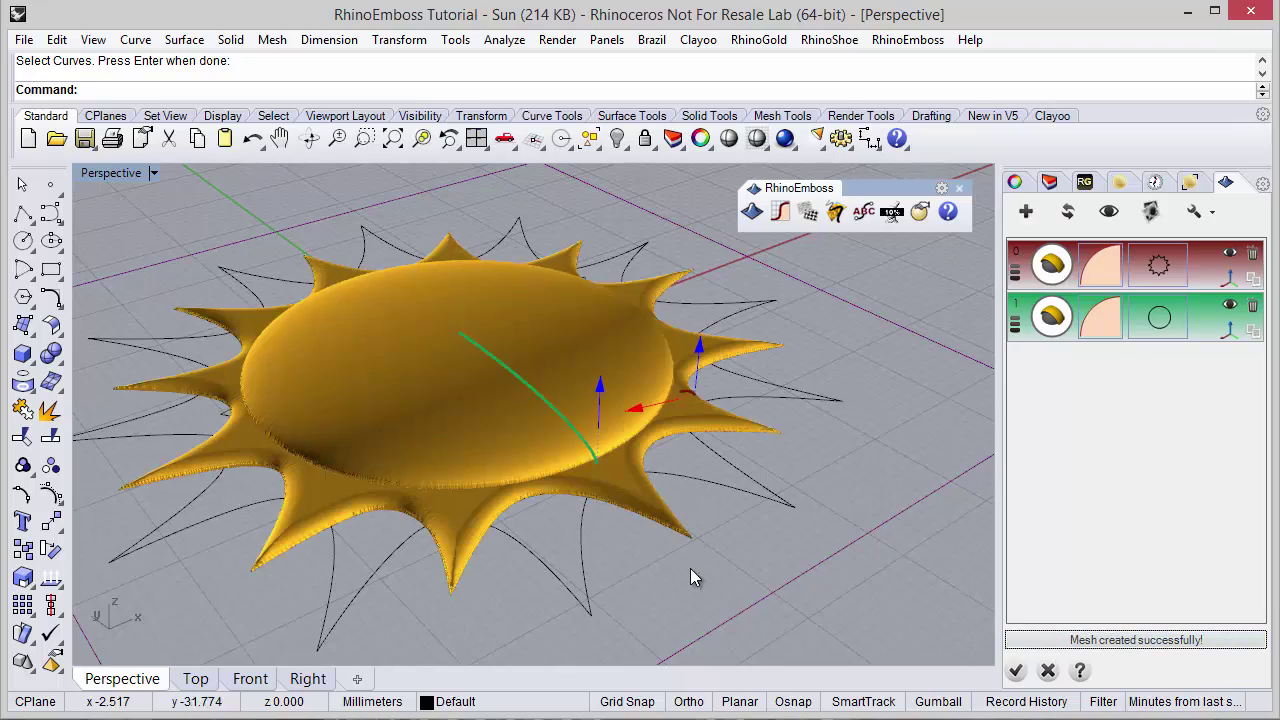
{"action": "right_click_drag", "start_coordinate": [665, 535], "coordinate": [650, 510]}
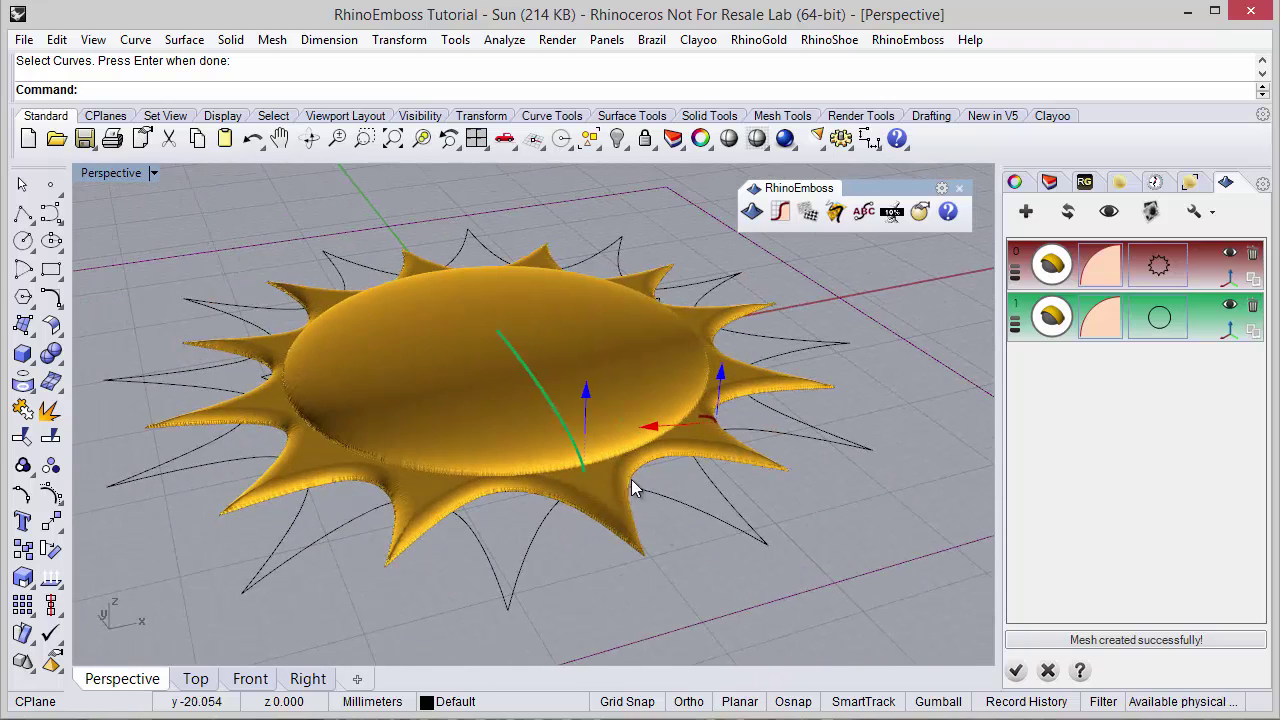
Set the face dome height to 2.5 and regenerate the relief.
{"action": "left_click_drag", "start_coordinate": [593, 406], "coordinate": [591, 408]}
{"action": "left_click", "coordinate": [591, 408]}
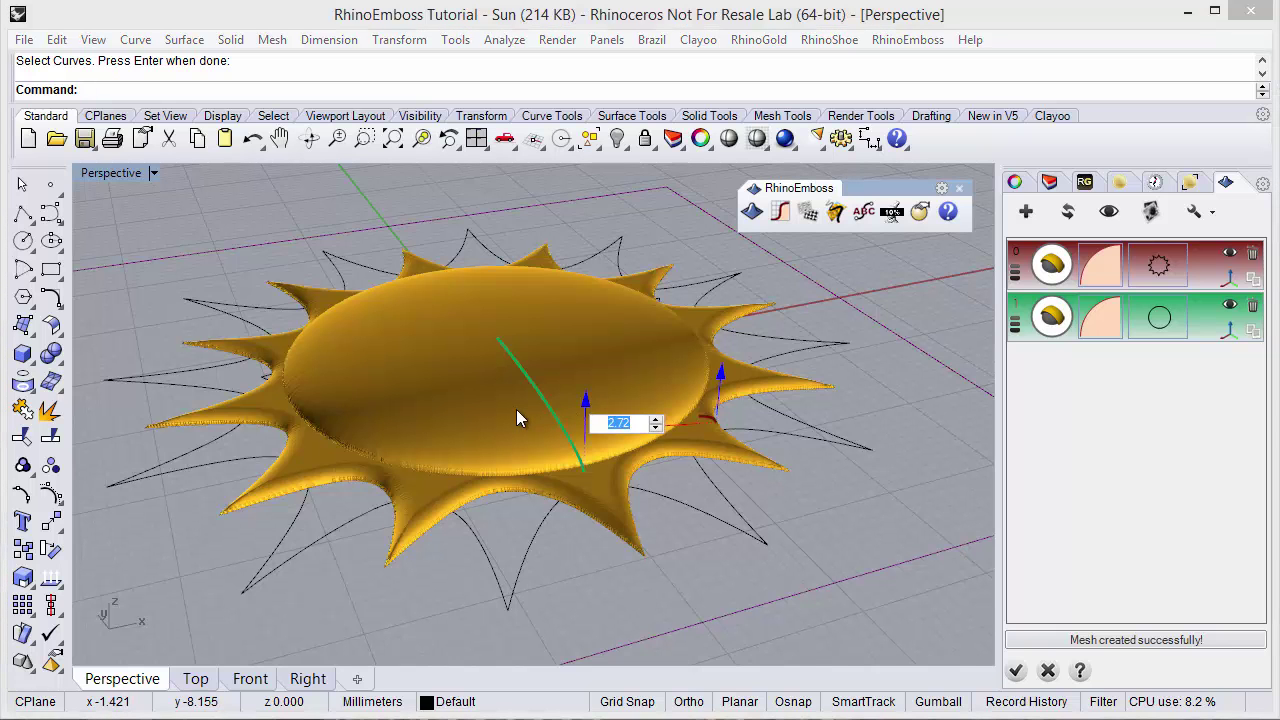
{"action": "type", "text": "2.5"}
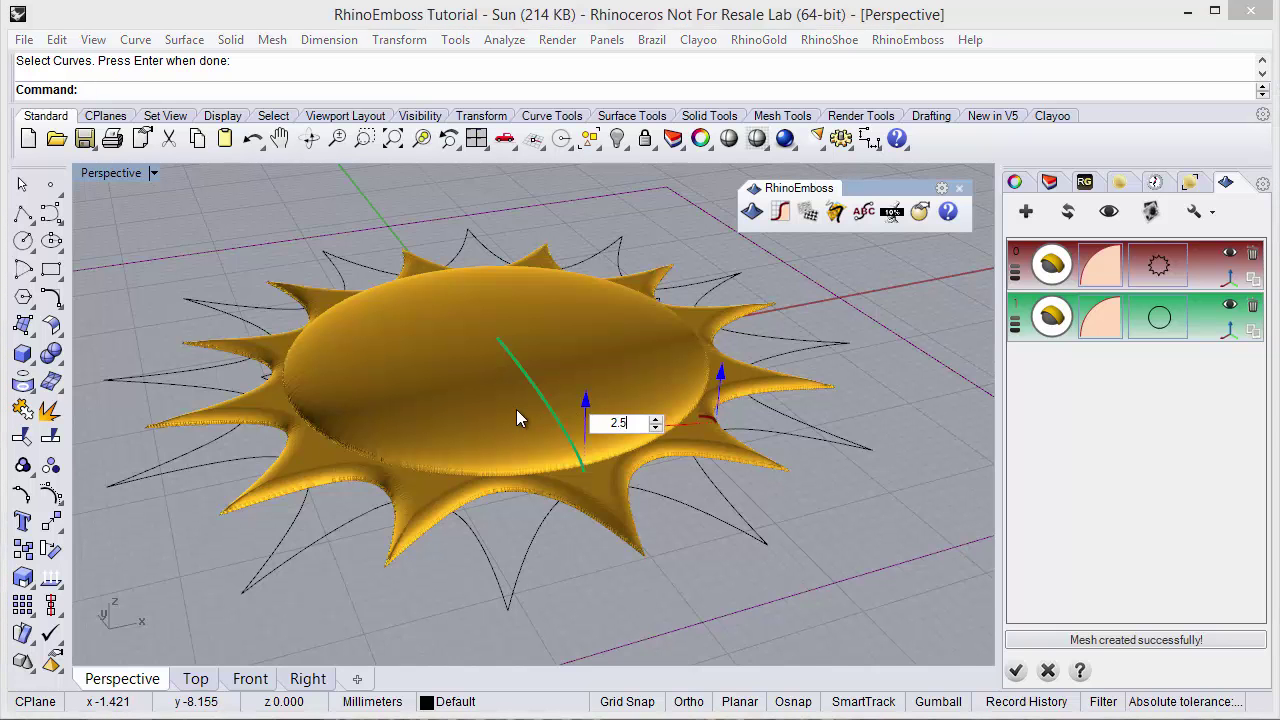
{"action": "key", "text": "Return"}
{"action": "right_click_drag", "start_coordinate": [517, 417], "coordinate": [974, 389]}
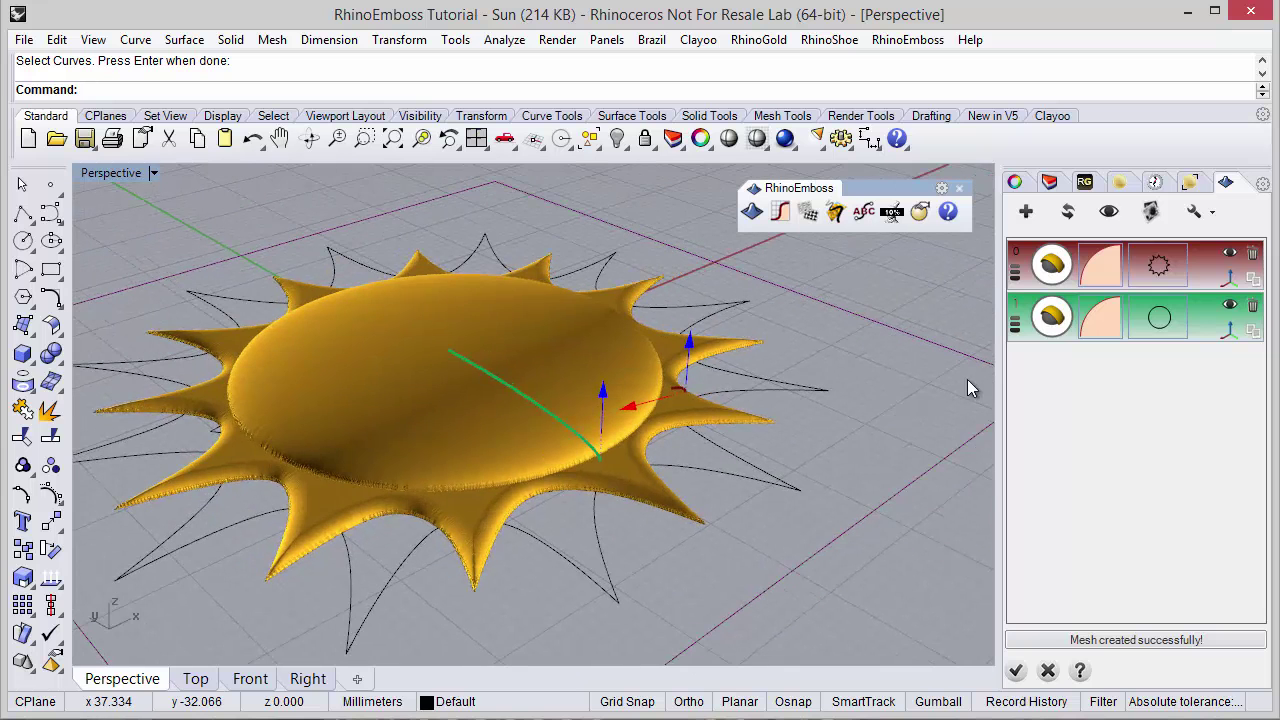
{"action": "left_click", "coordinate": [1068, 212]}
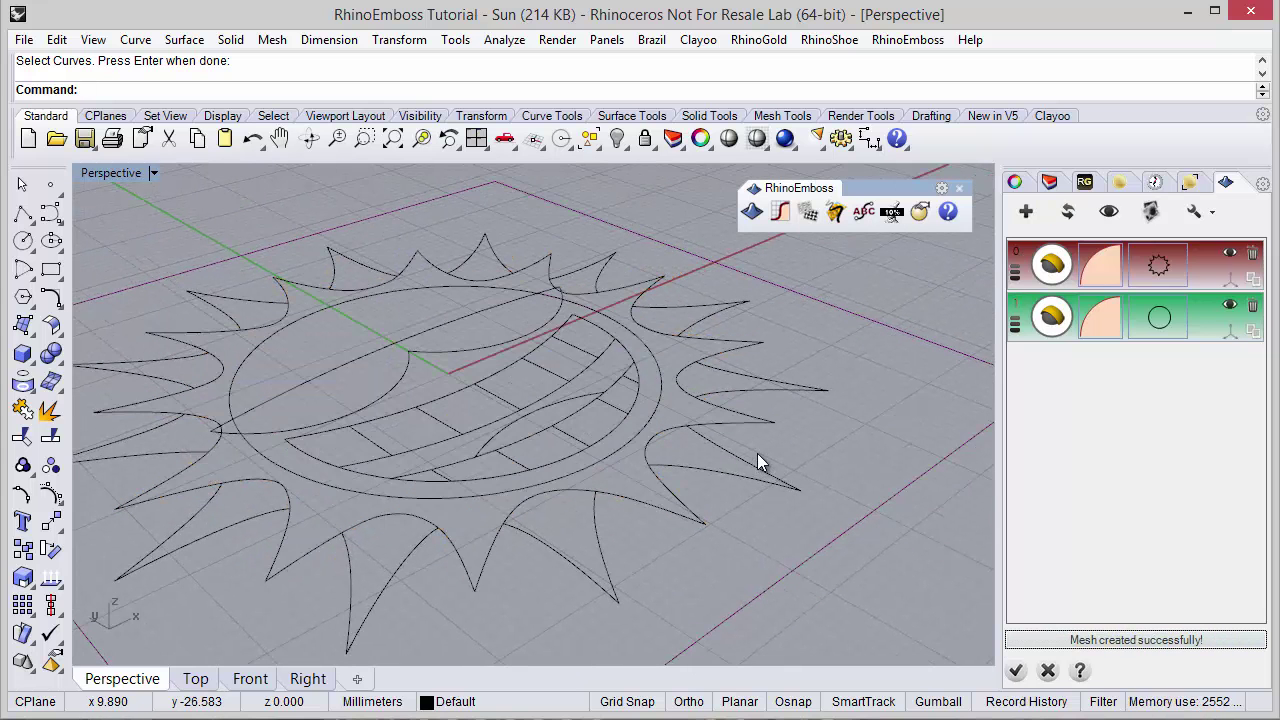
{"action": "right_click_drag", "start_coordinate": [763, 480], "coordinate": [826, 457]}
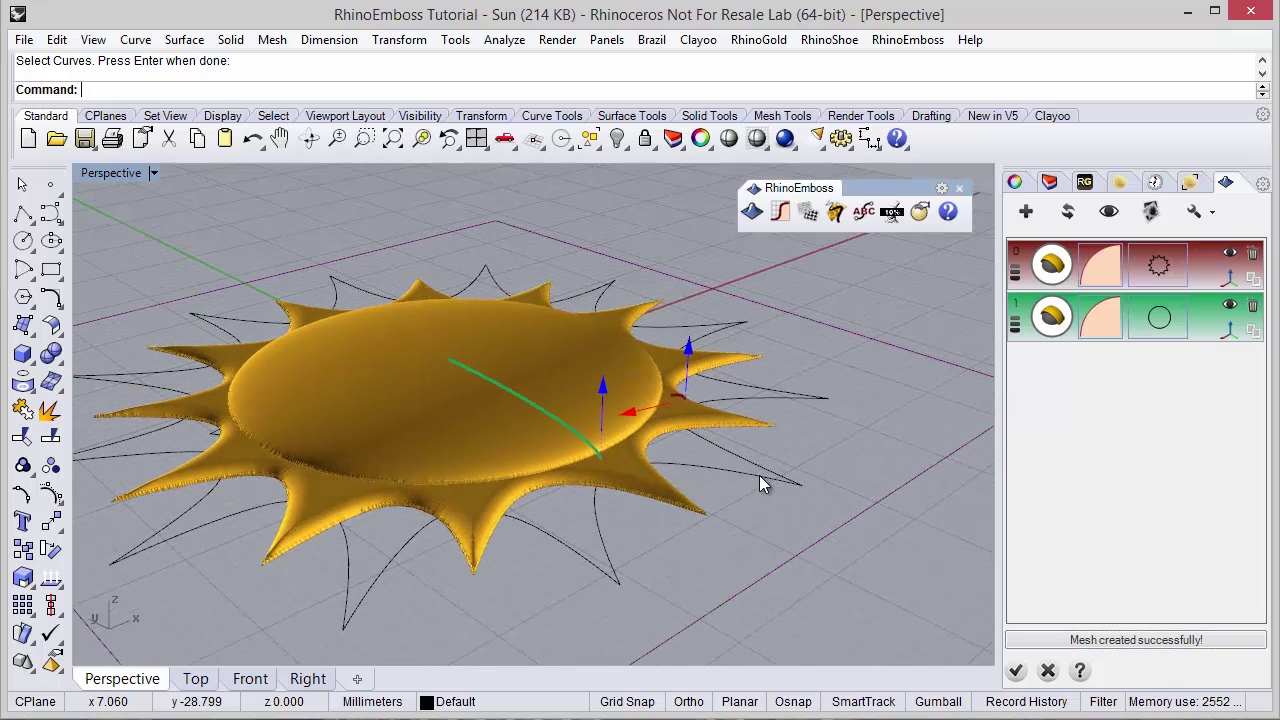
Hide the height handles of the face layer and the ray layer.
{"action": "left_click", "coordinate": [1230, 330]}
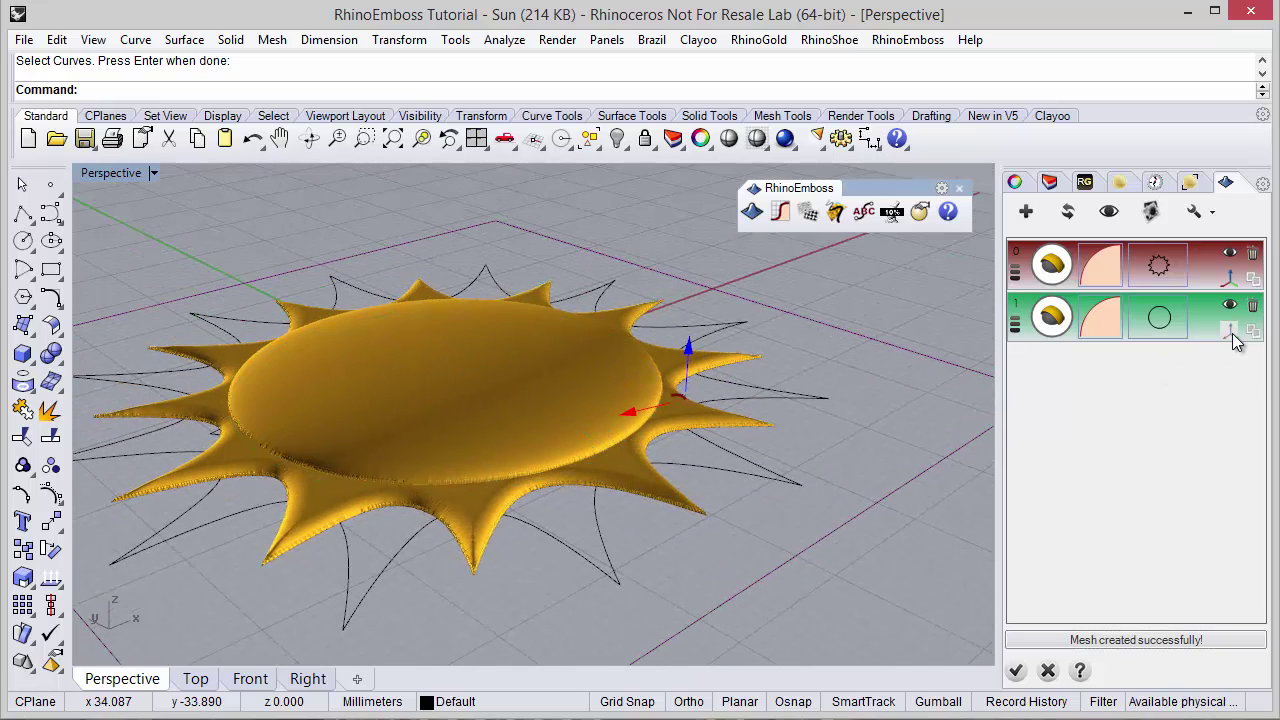
{"action": "left_click", "coordinate": [1229, 280]}
{"action": "right_click_drag", "start_coordinate": [870, 430], "coordinate": [876, 500]}
Add a new emboss layer that uses the outer sun-ray outline.
{"action": "left_click", "coordinate": [1025, 211]}
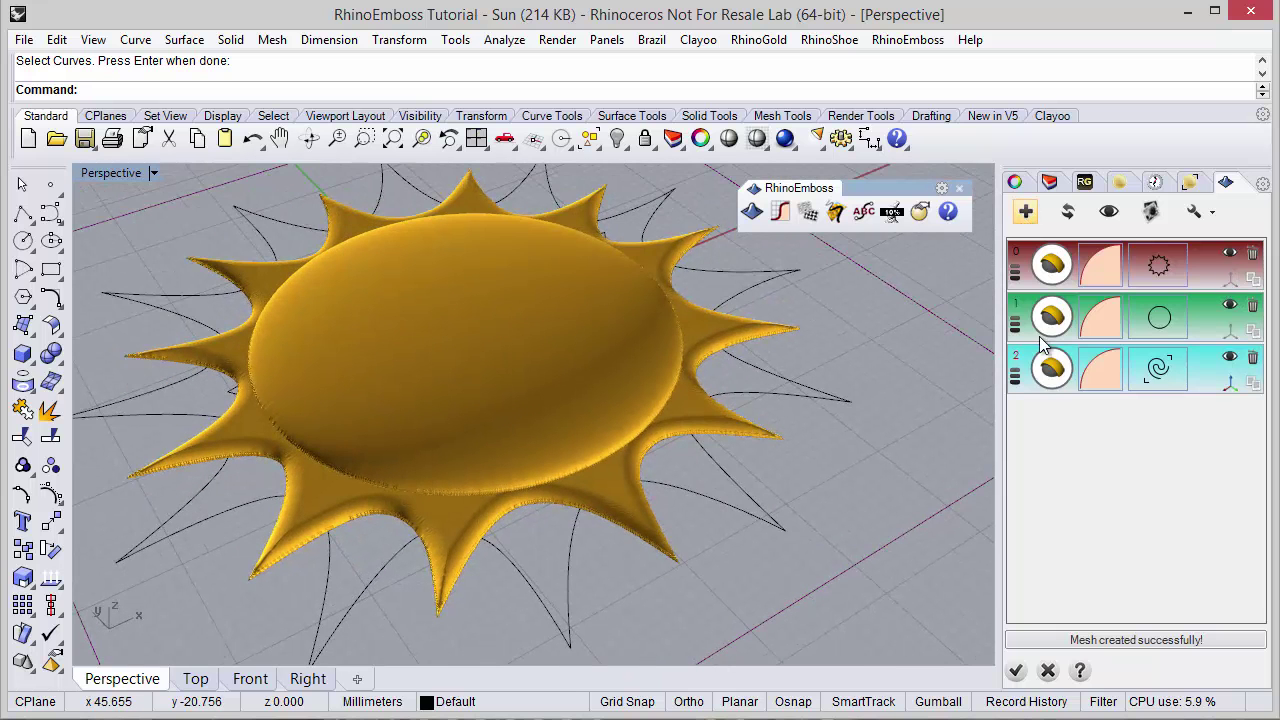
{"action": "left_click", "coordinate": [1154, 371]}
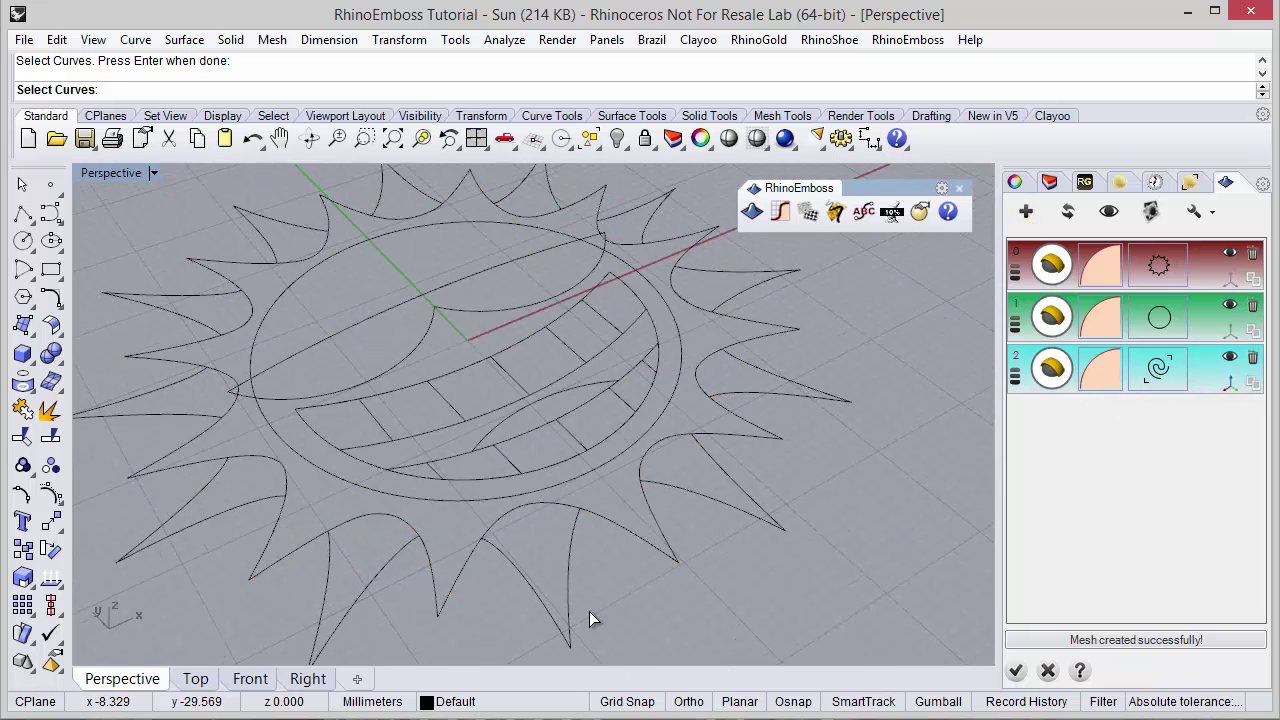
{"action": "left_click", "coordinate": [559, 626]}
{"action": "key", "text": "Return"}
{"action": "right_click_drag", "start_coordinate": [652, 616], "coordinate": [658, 562]}
{"action": "scroll", "coordinate": [297, 474], "scroll_direction": "up", "scroll_amount": 5}
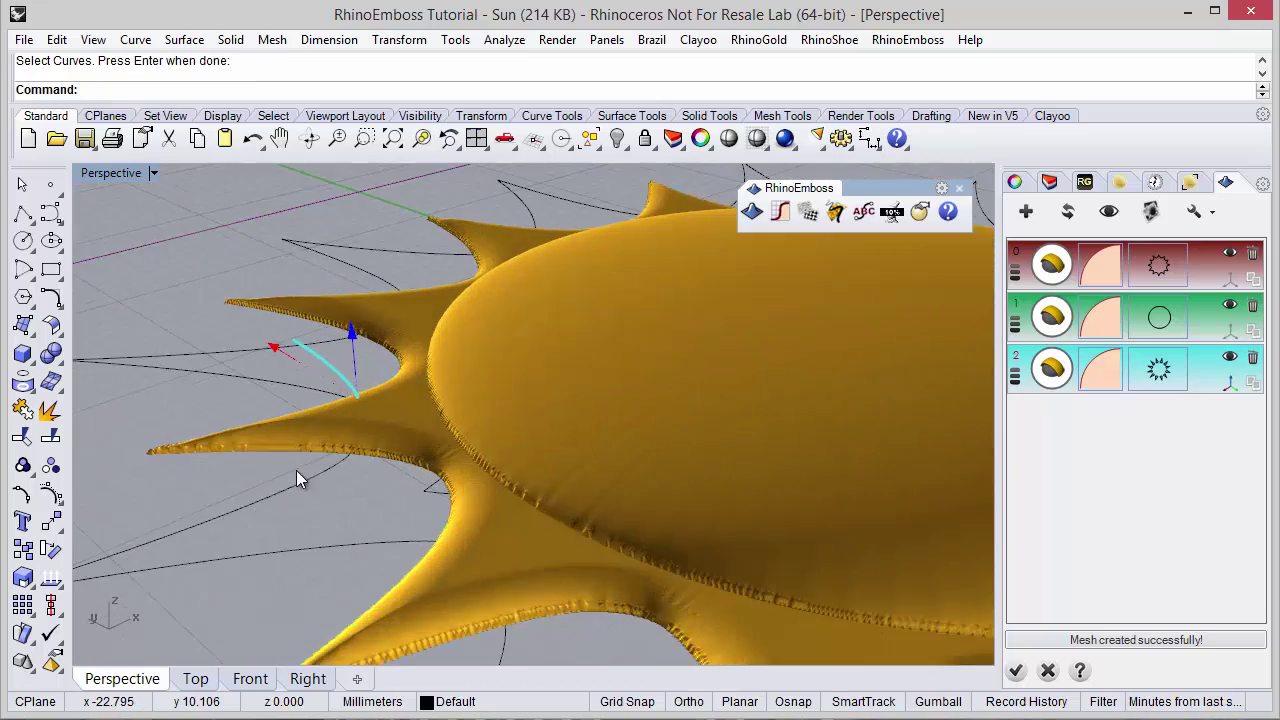
{"action": "scroll", "coordinate": [443, 506], "scroll_direction": "down", "scroll_amount": 5}
{"action": "scroll", "coordinate": [457, 514], "scroll_direction": "up", "scroll_amount": 4}
{"action": "scroll", "coordinate": [282, 525], "scroll_direction": "up", "scroll_amount": 3}
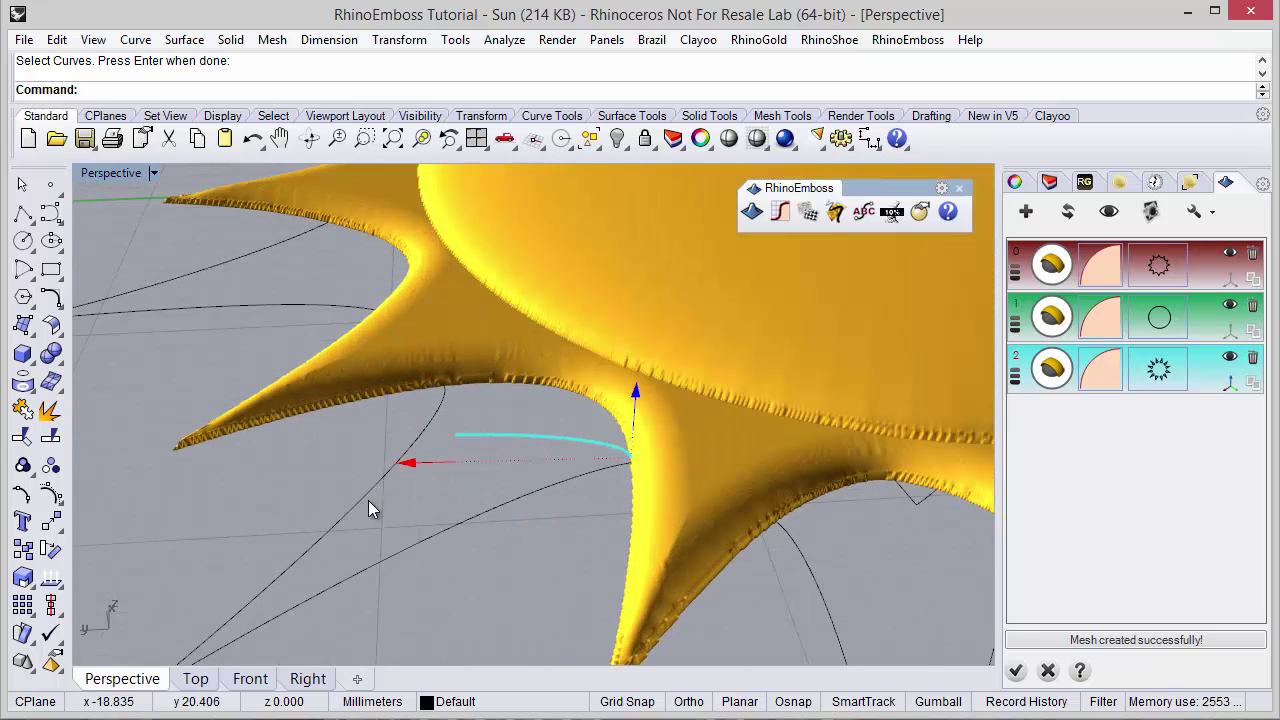
Raise the ray layer to 0.7 high and regenerate the relief.
{"action": "left_click_drag", "start_coordinate": [417, 463], "coordinate": [529, 462]}
{"action": "left_click", "coordinate": [635, 392]}
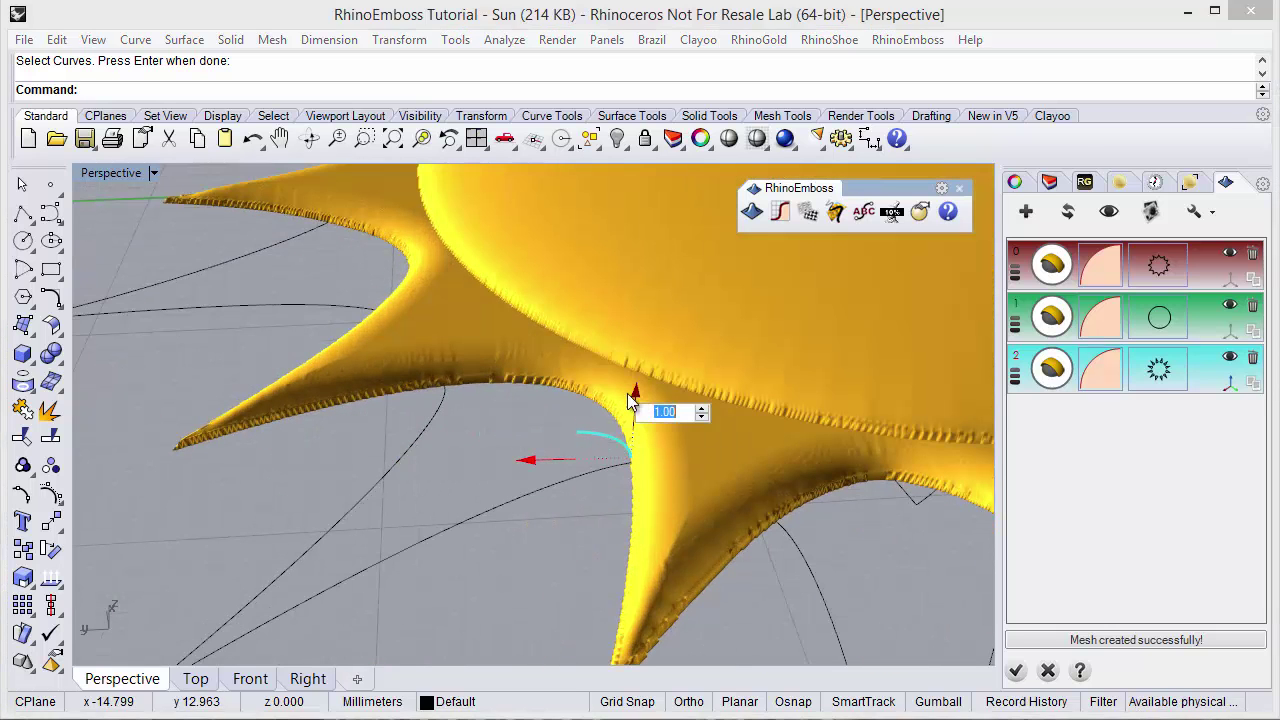
{"action": "type", "text": ".7"}
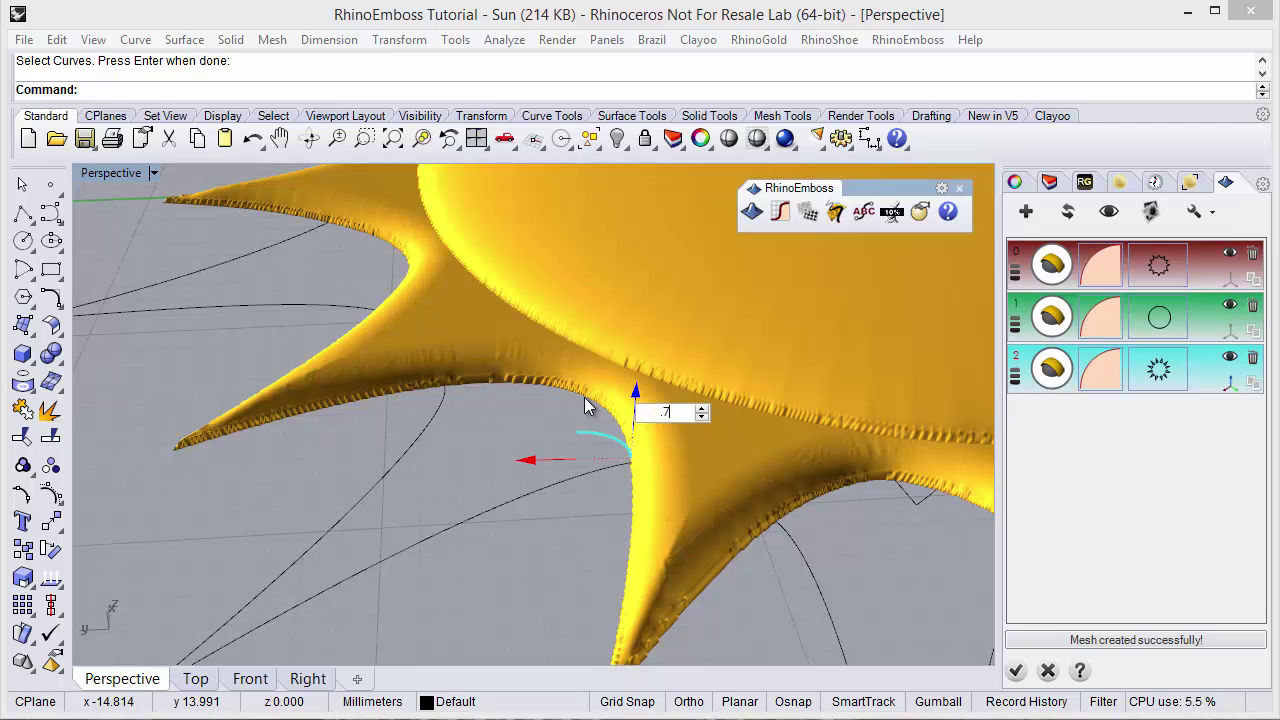
{"action": "key", "text": "Return"}
{"action": "right_click_drag", "start_coordinate": [590, 455], "coordinate": [445, 497]}
{"action": "scroll", "coordinate": [460, 460], "scroll_direction": "down", "scroll_amount": 5}
{"action": "right_click_drag", "start_coordinate": [471, 443], "coordinate": [597, 503]}
{"action": "scroll", "coordinate": [520, 488], "scroll_direction": "down", "scroll_amount": 2}
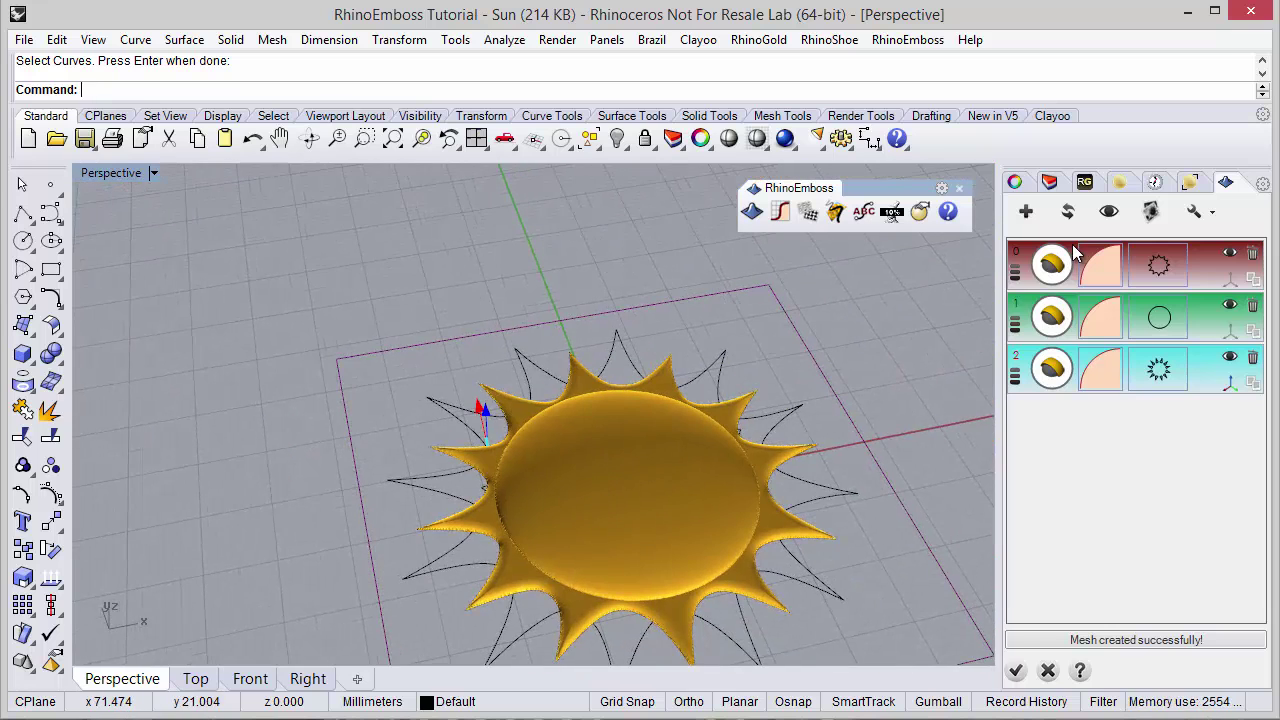
{"action": "left_click", "coordinate": [1067, 211]}
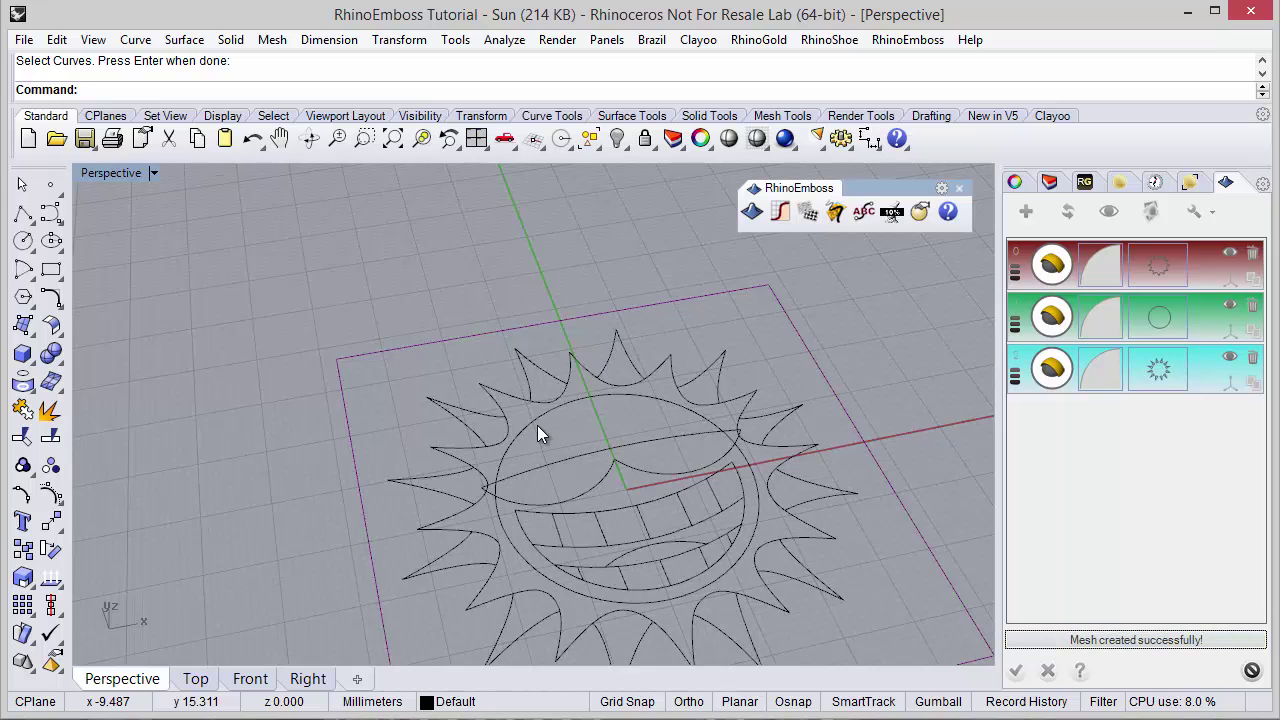
Inspect the regenerated sun relief and add a fourth emboss layer.
{"action": "right_click_drag", "start_coordinate": [543, 517], "coordinate": [557, 397]}
{"action": "scroll", "coordinate": [568, 377], "scroll_direction": "down", "scroll_amount": 3}
{"action": "scroll", "coordinate": [628, 448], "scroll_direction": "up", "scroll_amount": 3}
{"action": "scroll", "coordinate": [558, 398], "scroll_direction": "up", "scroll_amount": 2}
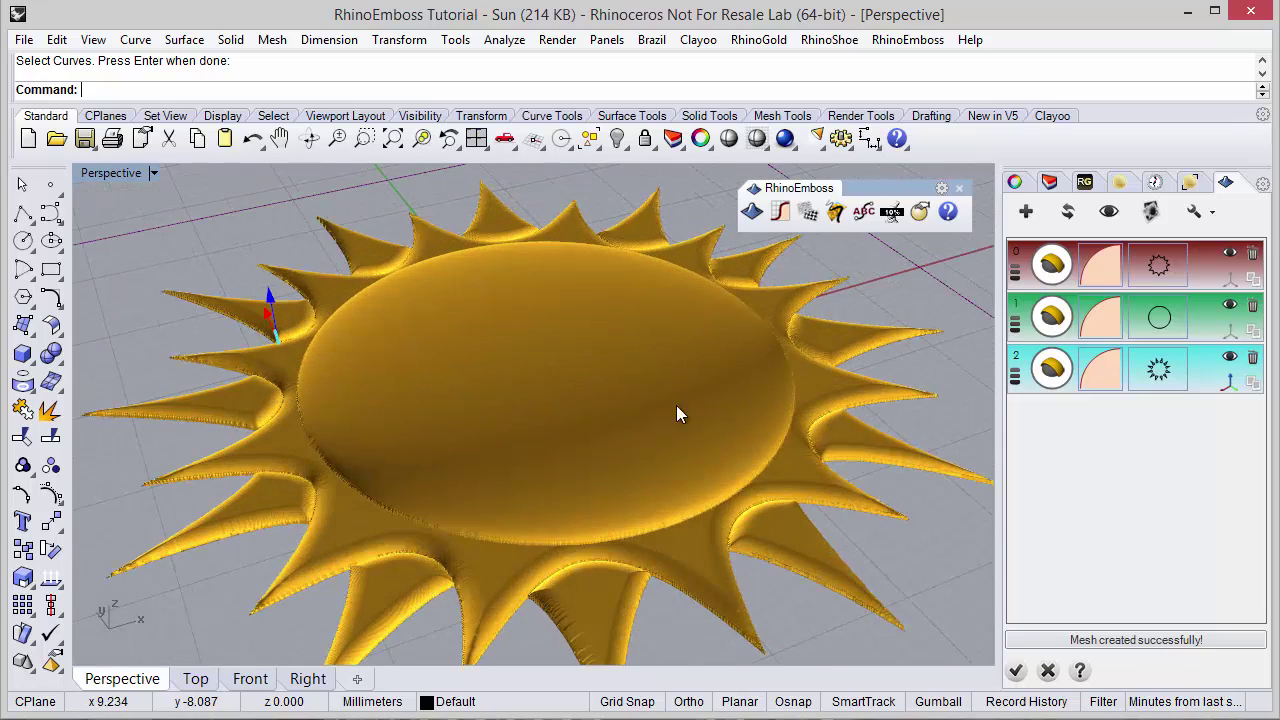
{"action": "left_click", "coordinate": [1026, 212]}
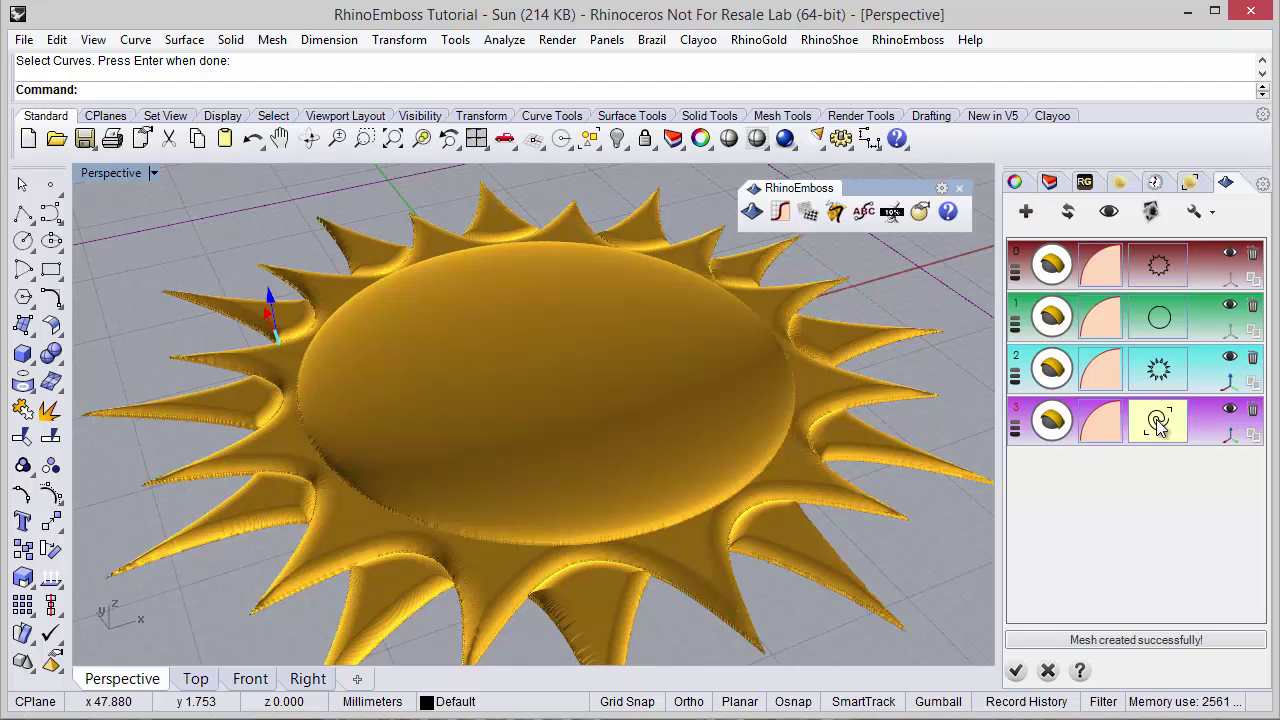
Assign the visor-shaped brow curve to layer 3.
{"action": "left_click", "coordinate": [1158, 420]}
{"action": "right_click_drag", "start_coordinate": [563, 517], "coordinate": [640, 496]}
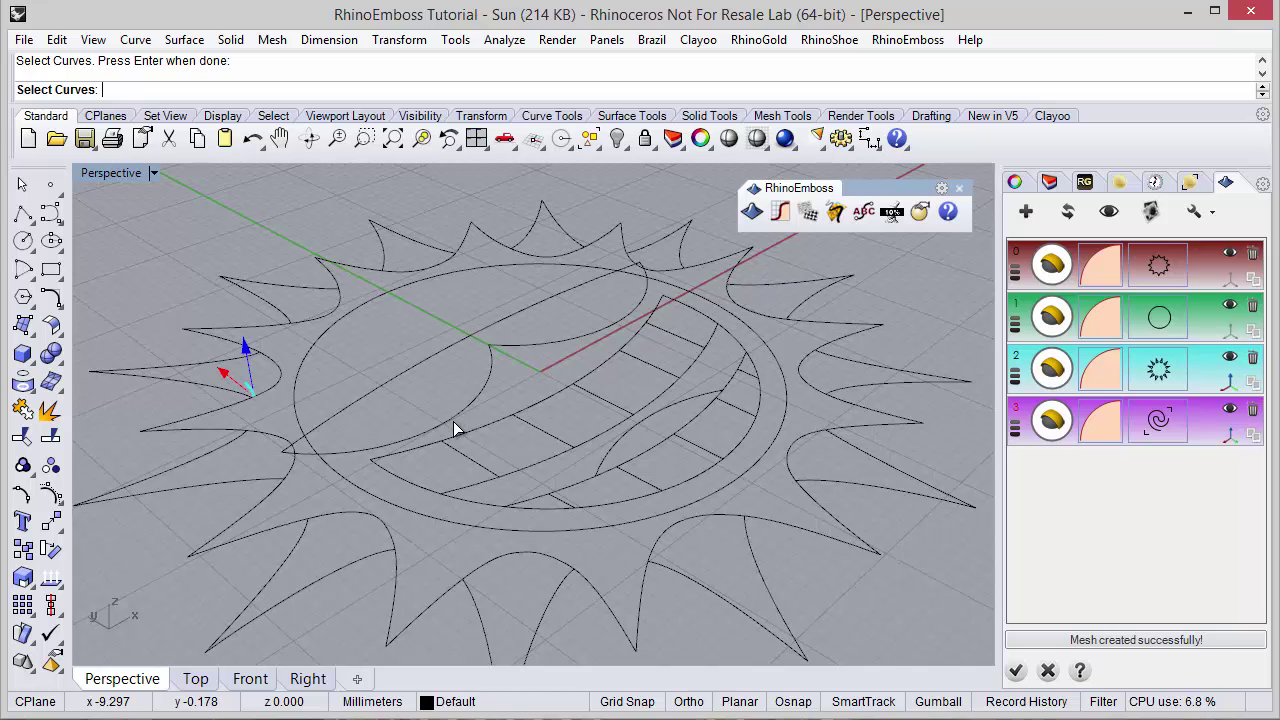
{"action": "key", "text": "Return"}
{"action": "mouse_move", "coordinate": [453, 421]}
{"action": "right_mouse_down"}
{"action": "mouse_move", "coordinate": [471, 463]}
{"action": "mouse_move", "coordinate": [537, 436]}
{"action": "right_mouse_up"}
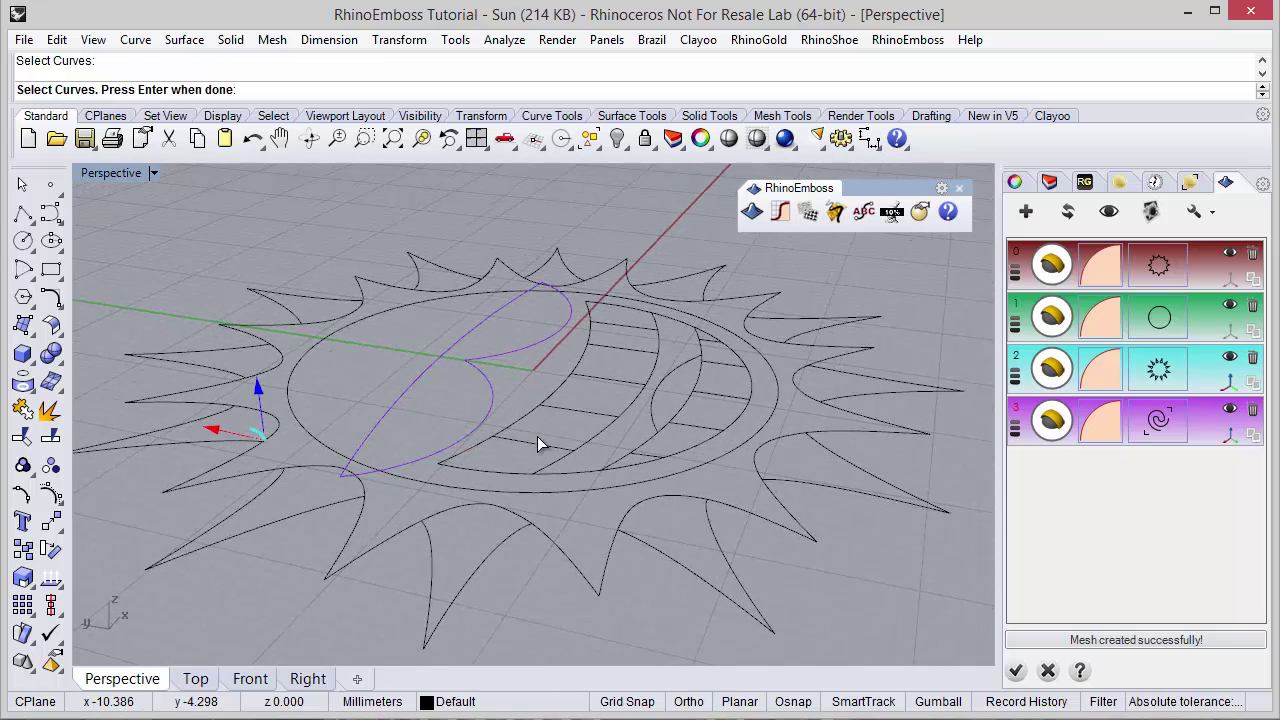
Make the brow an extruded shape about 3.7 high and regenerate the relief.
{"action": "left_click", "coordinate": [1054, 424]}
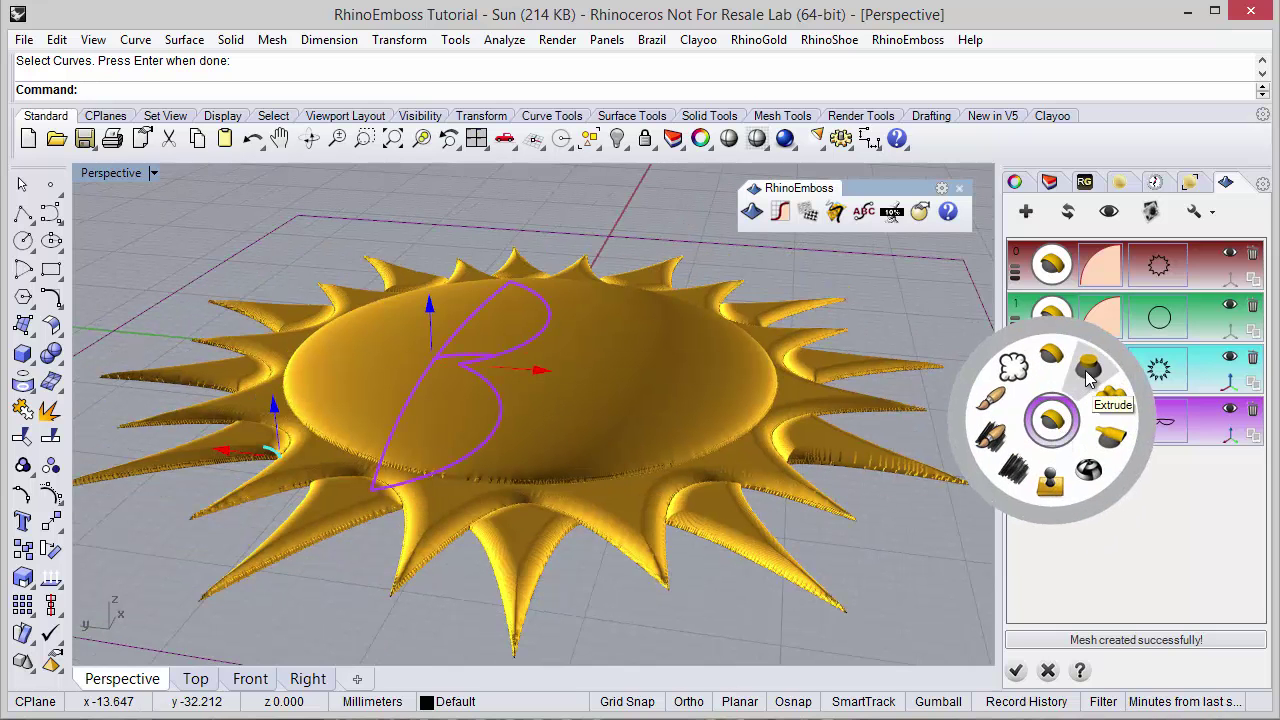
{"action": "left_click", "coordinate": [1090, 385]}
{"action": "right_click_drag", "start_coordinate": [580, 414], "coordinate": [610, 345]}
{"action": "left_click_drag", "start_coordinate": [424, 313], "coordinate": [428, 277]}
{"action": "right_click_drag", "start_coordinate": [574, 312], "coordinate": [540, 456]}
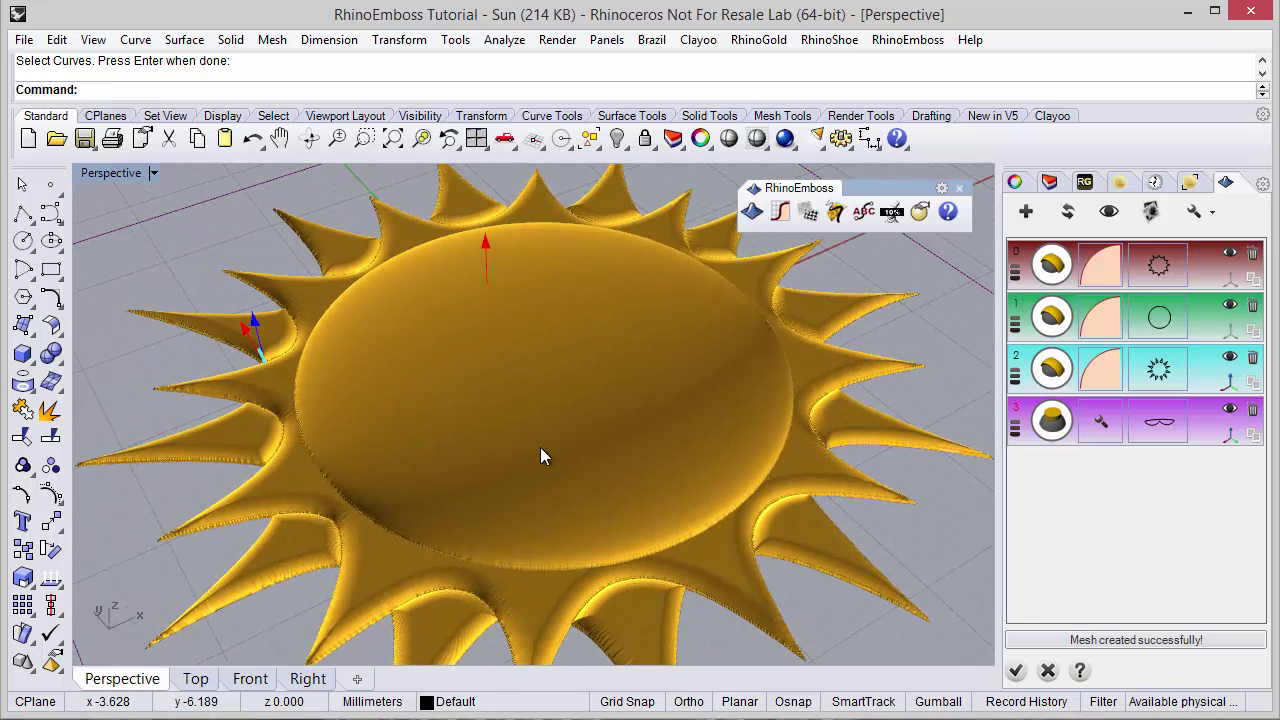
{"action": "left_click", "coordinate": [1050, 266]}
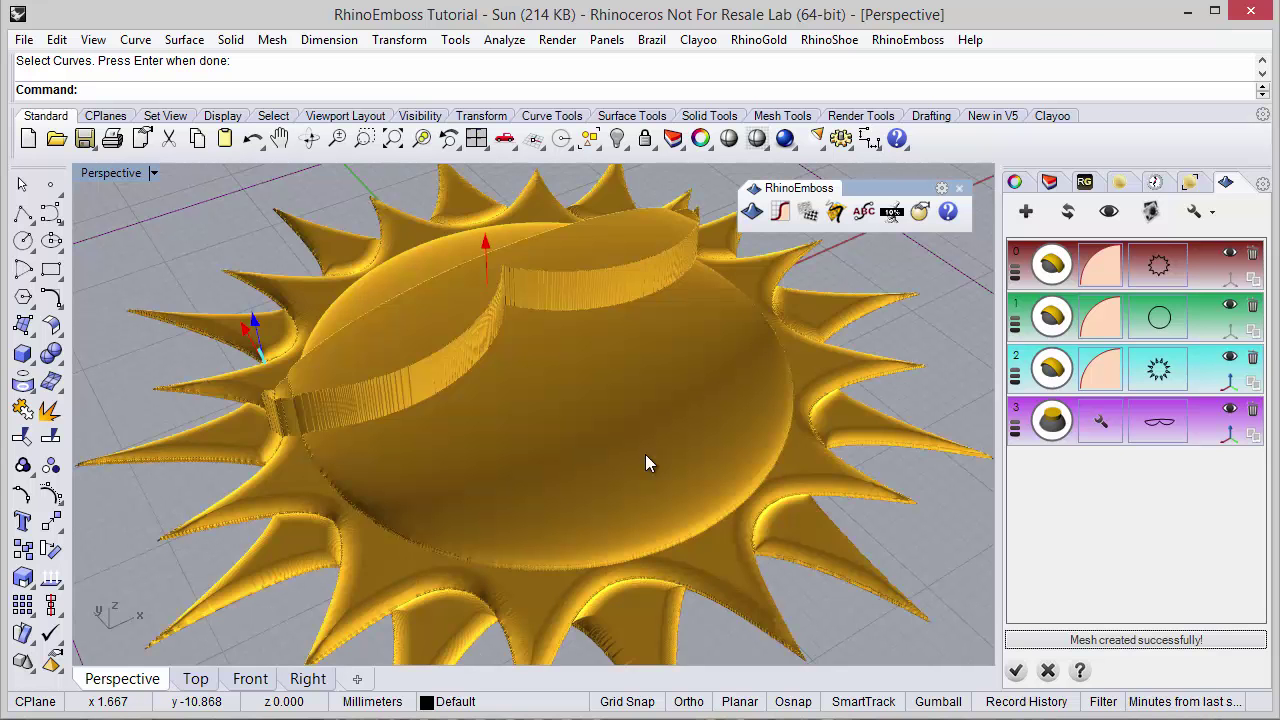
{"action": "right_click_drag", "start_coordinate": [605, 473], "coordinate": [603, 443]}
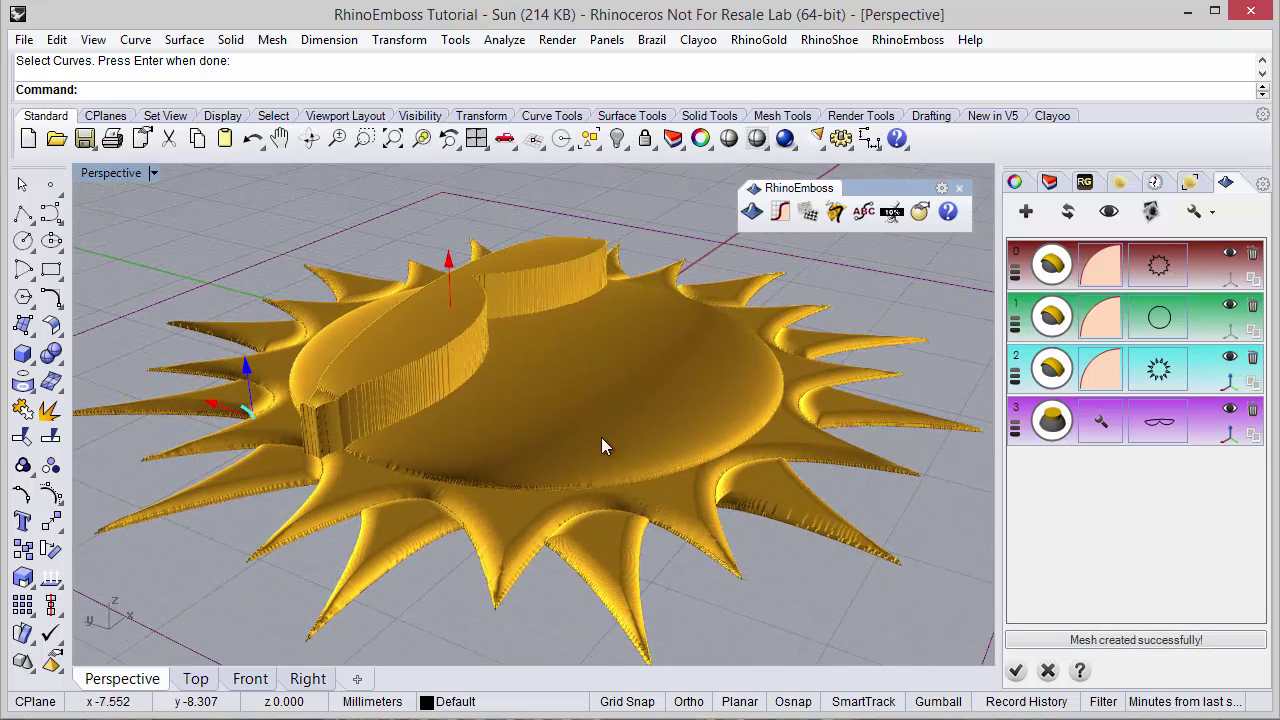
{"action": "right_click_drag", "start_coordinate": [469, 403], "coordinate": [438, 358]}
{"action": "scroll", "coordinate": [397, 364], "scroll_direction": "up", "scroll_amount": 5}
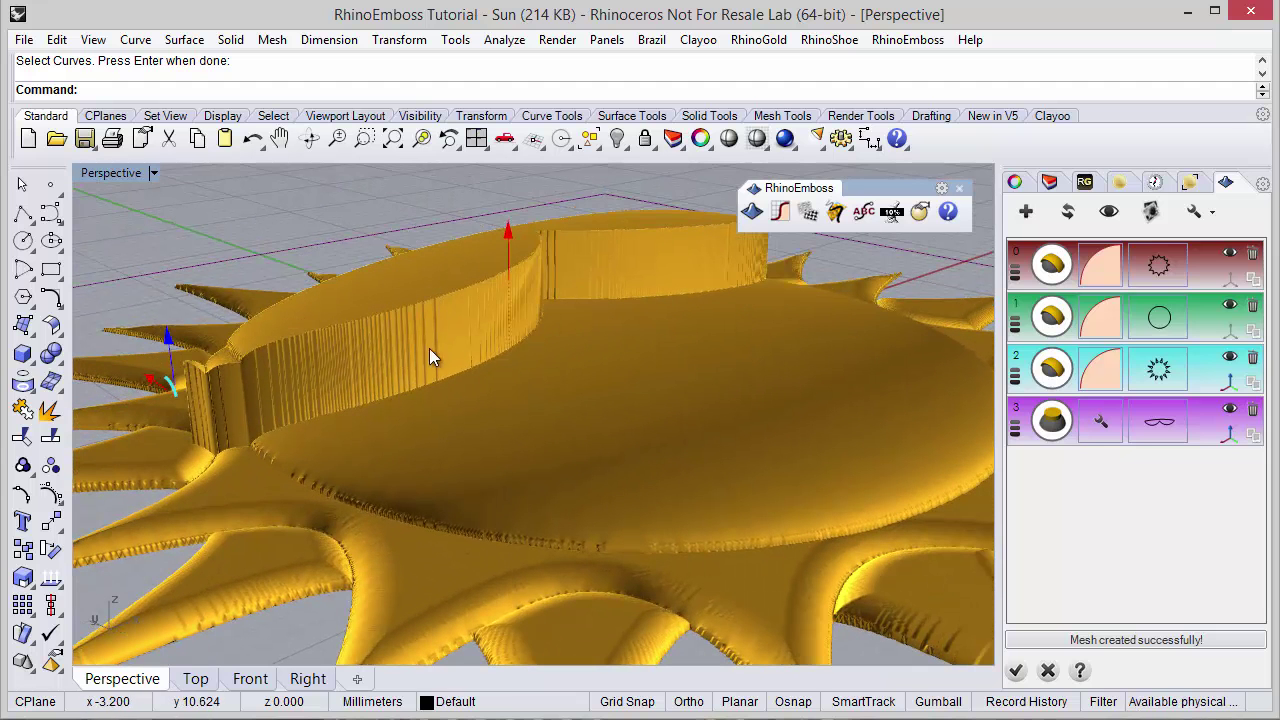
{"action": "right_click_drag", "start_coordinate": [300, 440], "coordinate": [283, 466]}
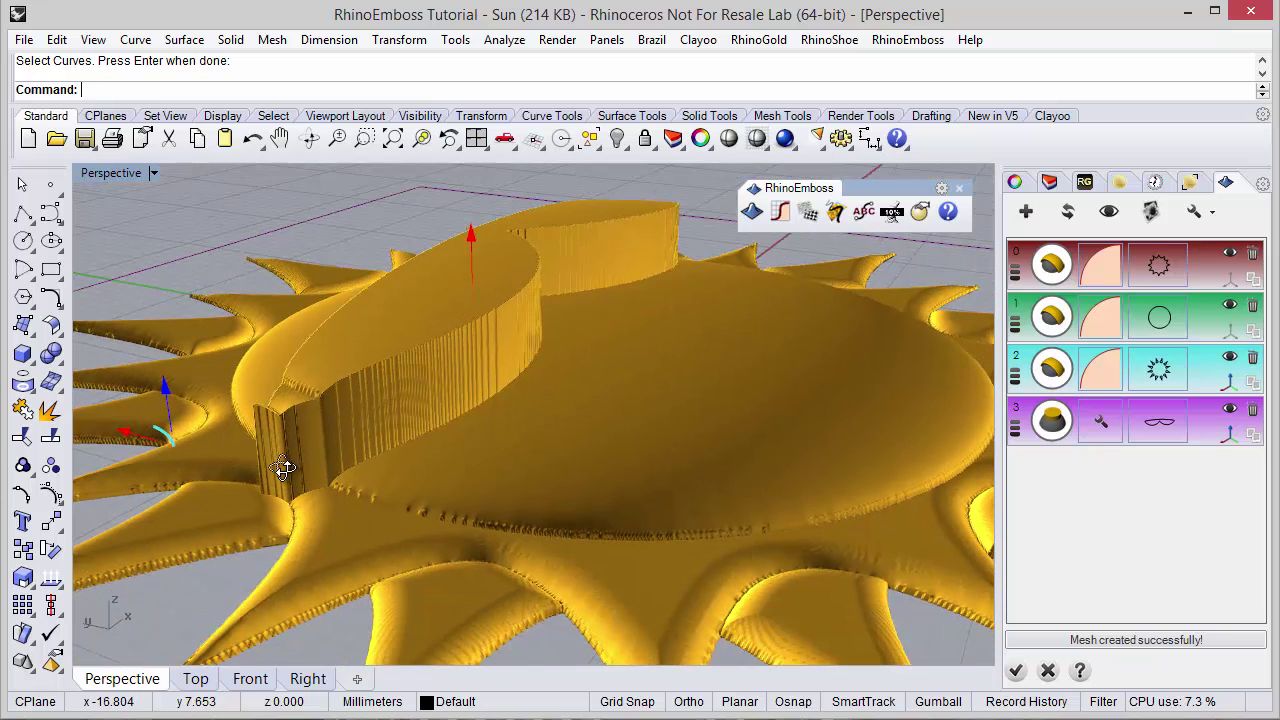
Change the brow layer's combine style to Highest Union and rebuild the sun relief.
{"action": "left_click", "coordinate": [1100, 438]}
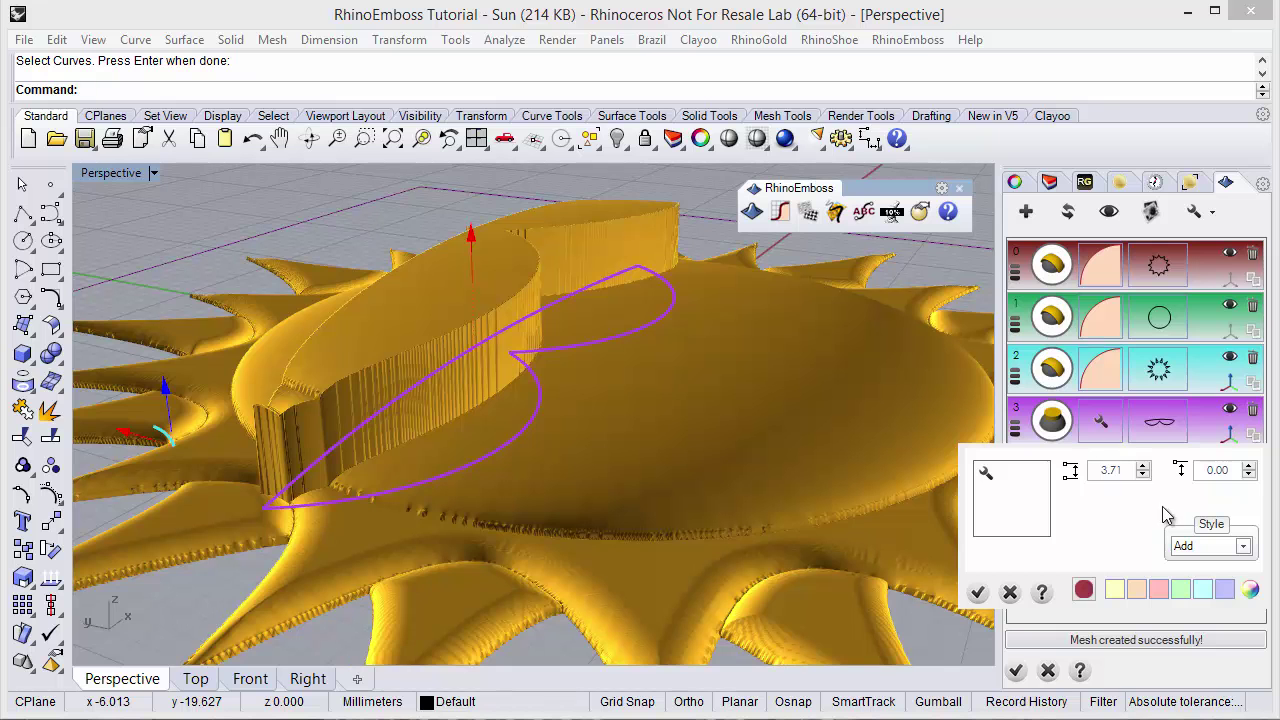
{"action": "left_click", "coordinate": [1201, 547]}
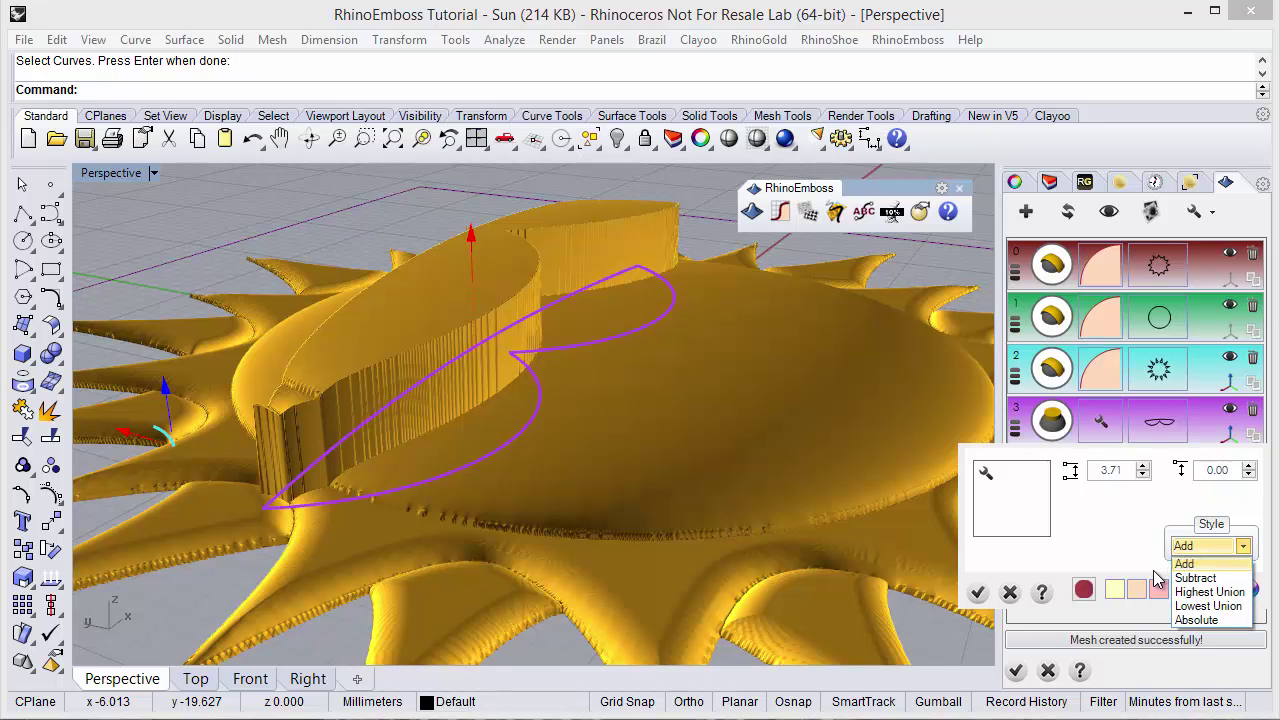
{"action": "left_click", "coordinate": [1205, 592]}
{"action": "left_click", "coordinate": [980, 589]}
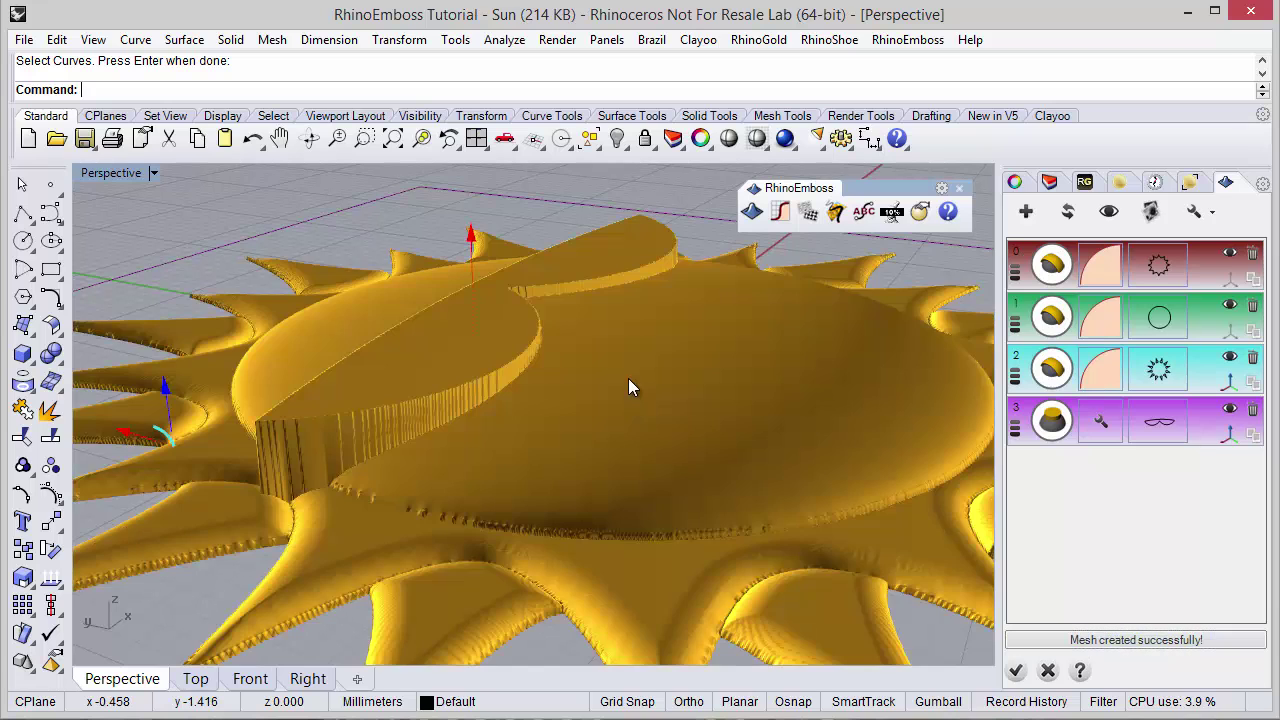
{"action": "mouse_move", "coordinate": [628, 378]}
{"action": "right_mouse_down"}
{"action": "mouse_move", "coordinate": [674, 361]}
{"action": "mouse_move", "coordinate": [617, 343]}
{"action": "mouse_move", "coordinate": [557, 366]}
{"action": "mouse_move", "coordinate": [634, 371]}
{"action": "right_mouse_up"}
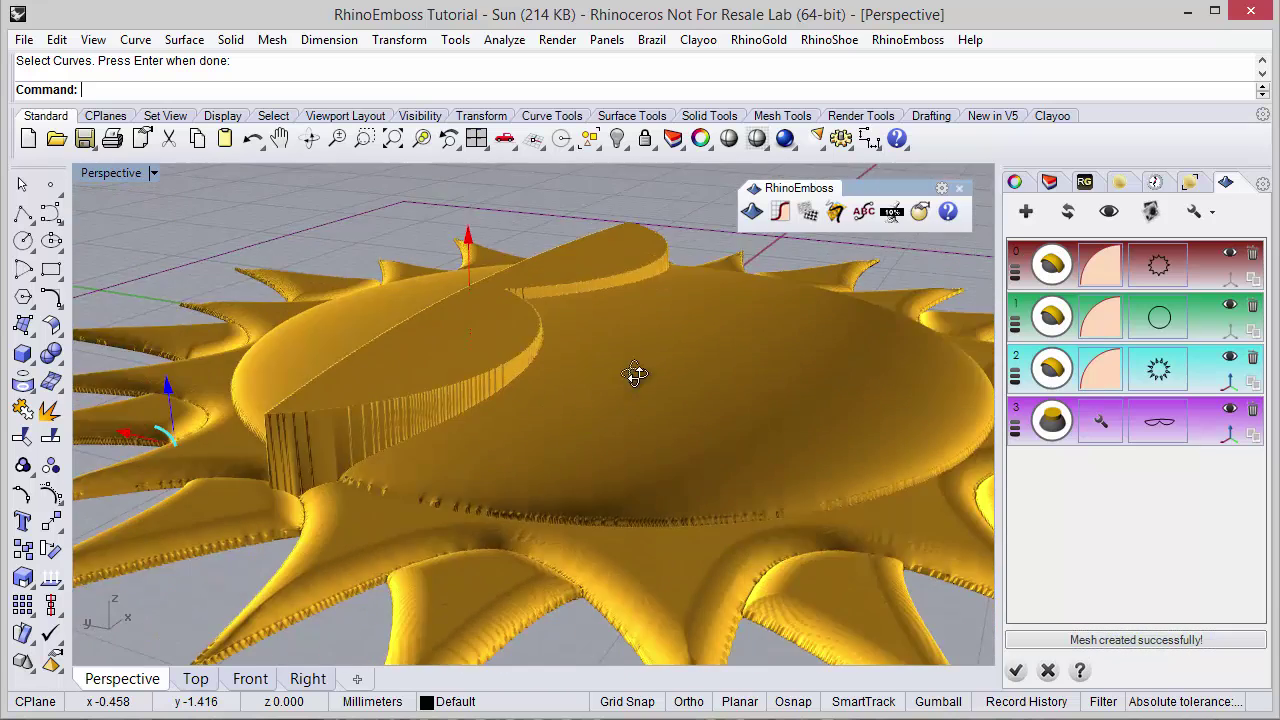
{"action": "right_click_drag", "start_coordinate": [534, 414], "coordinate": [440, 414]}
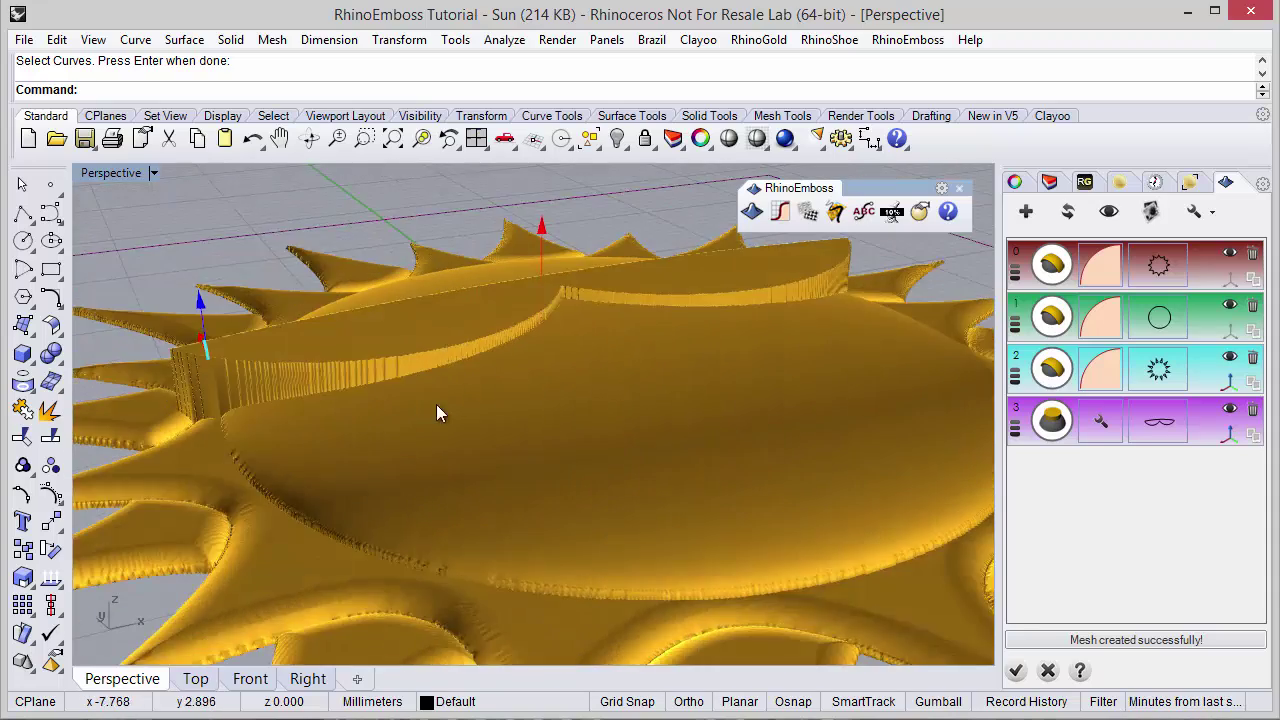
{"action": "scroll", "coordinate": [514, 397], "scroll_direction": "down", "scroll_amount": 3}
{"action": "right_click_drag", "start_coordinate": [514, 397], "coordinate": [663, 420]}
{"action": "scroll", "coordinate": [660, 420], "scroll_direction": "down", "scroll_amount": 3}
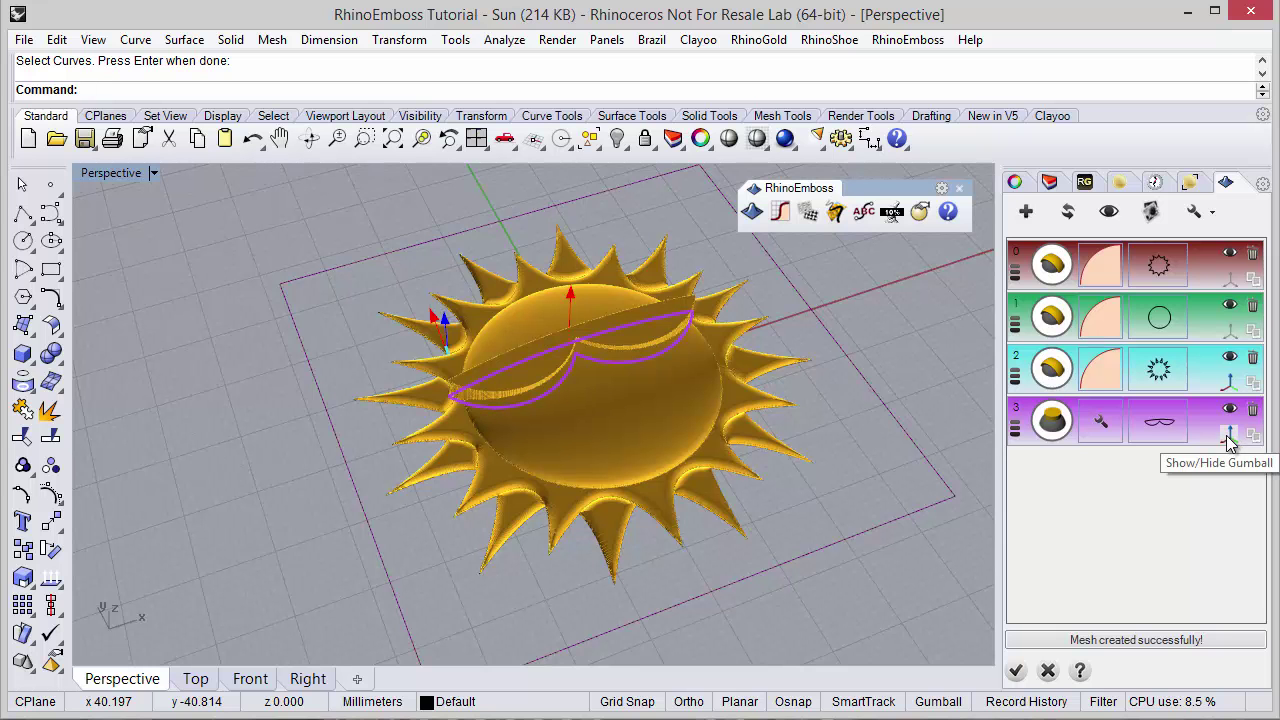
Add a plain emboss operation that uses the smile curve.
{"action": "right_click_drag", "start_coordinate": [773, 523], "coordinate": [682, 460]}
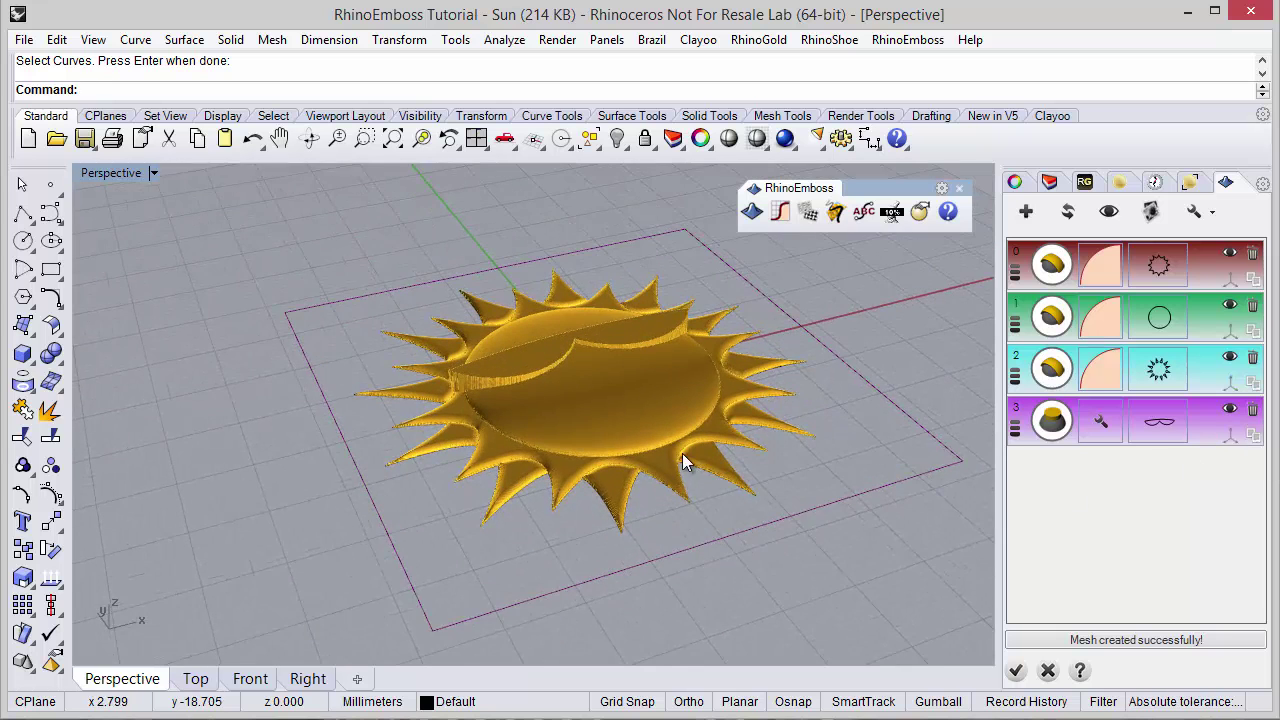
{"action": "scroll", "coordinate": [664, 436], "scroll_direction": "up", "scroll_amount": 3}
{"action": "scroll", "coordinate": [663, 432], "scroll_direction": "up", "scroll_amount": 1}
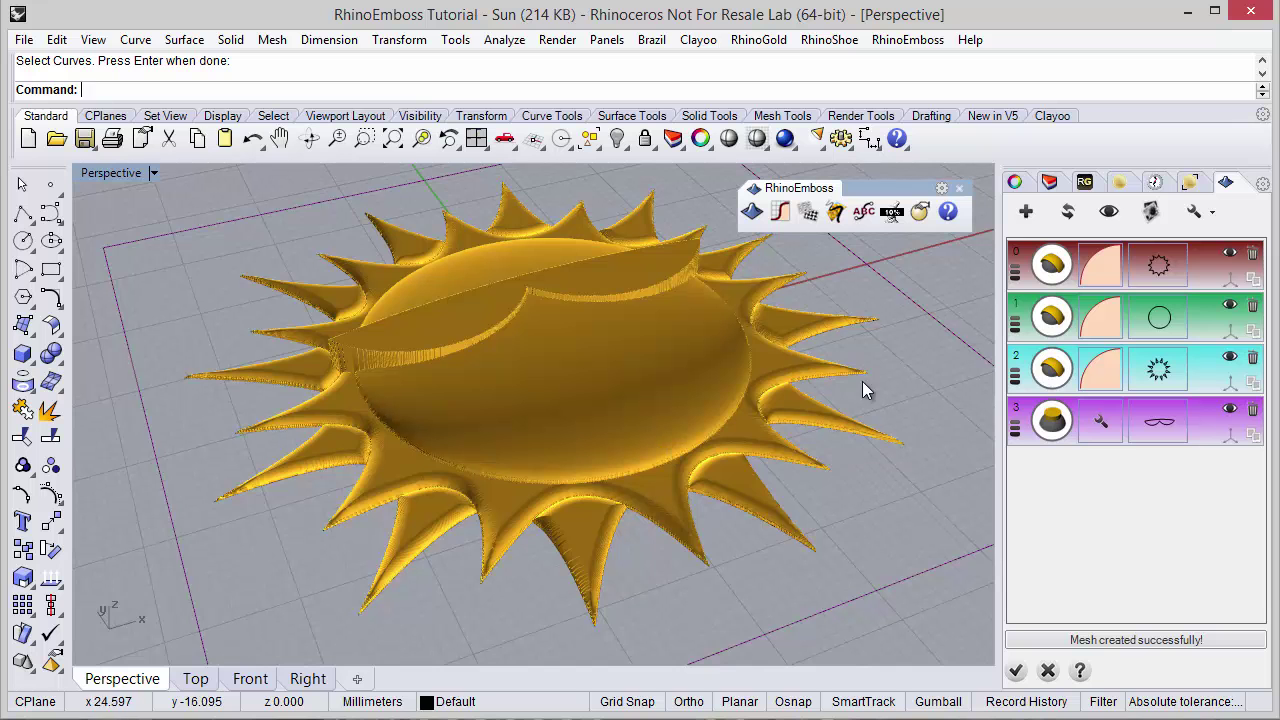
{"action": "left_click", "coordinate": [1025, 212]}
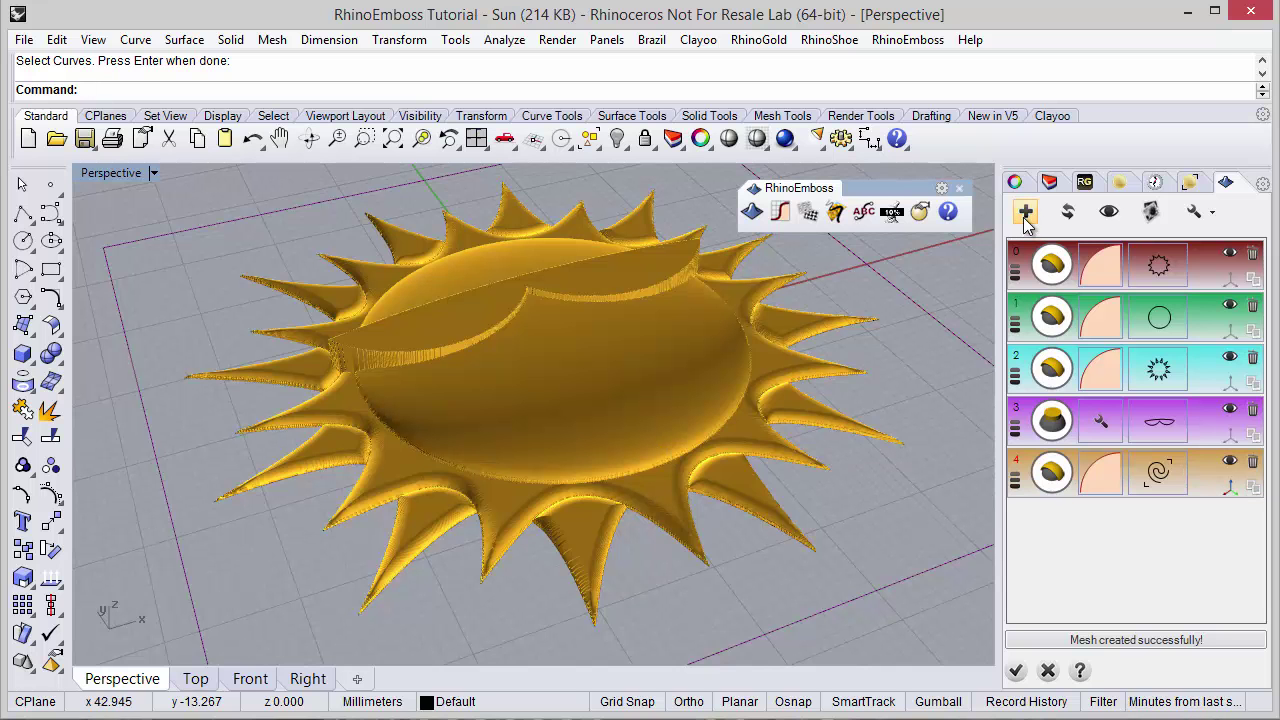
{"action": "left_click", "coordinate": [1062, 494]}
{"action": "left_click", "coordinate": [1090, 440]}
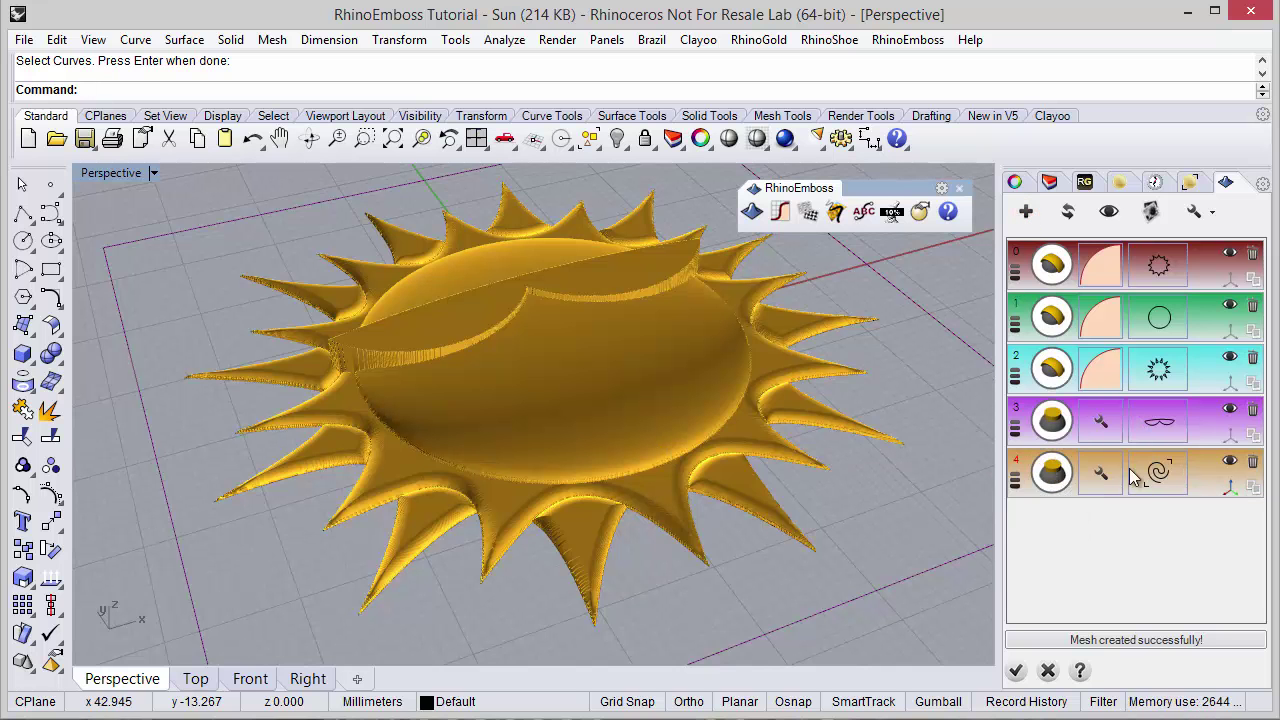
{"action": "left_click", "coordinate": [1135, 476]}
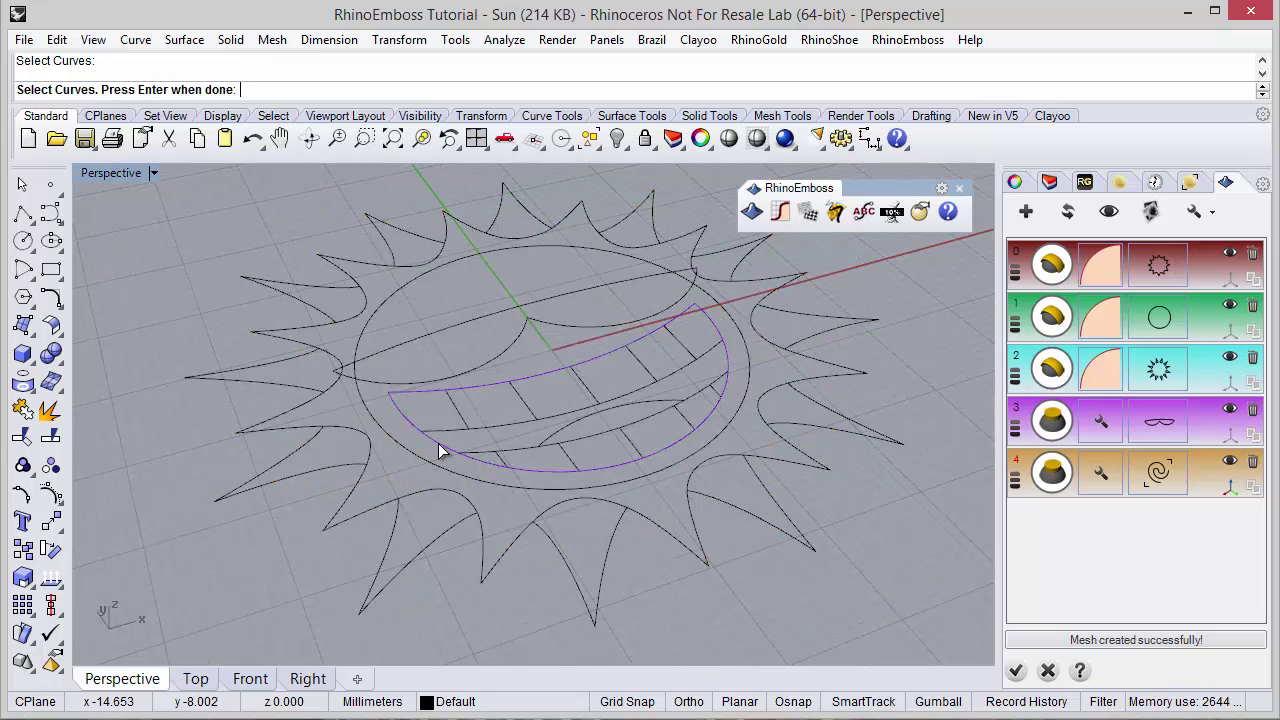
{"action": "key", "text": "Return"}
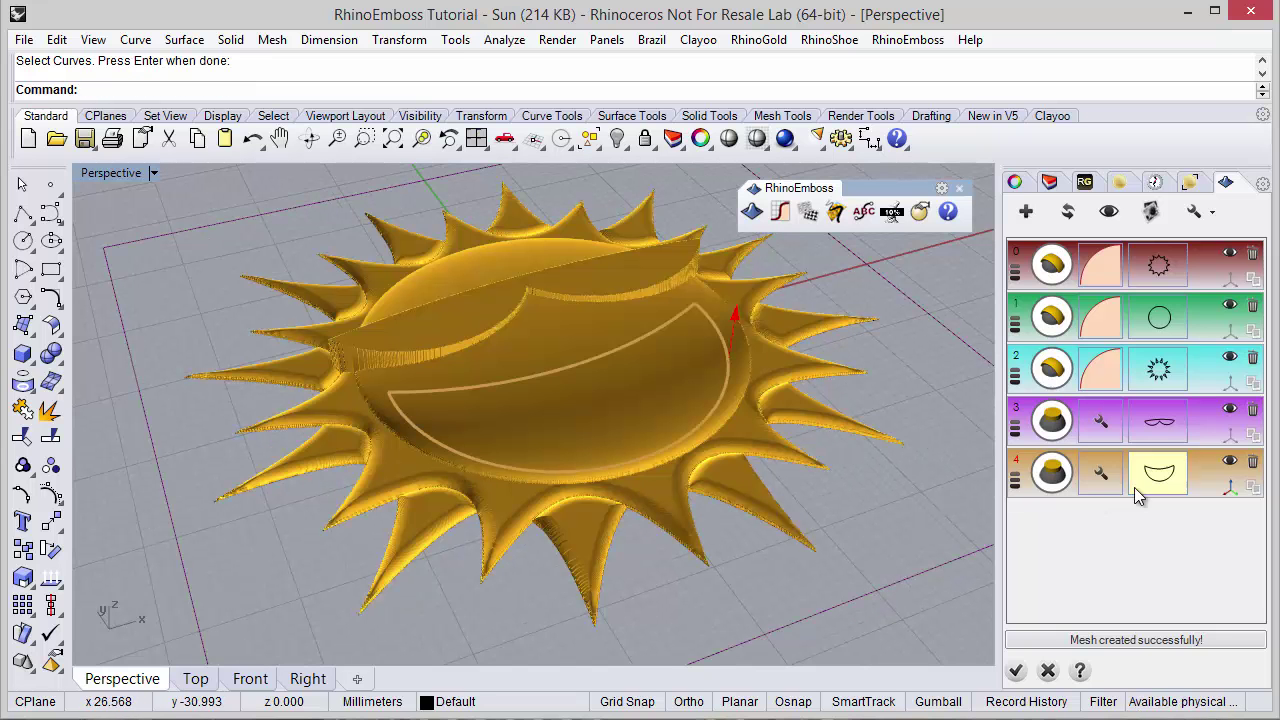
Make the smile emboss Subtract with height 0.50 and rebuild the relief.
{"action": "left_click", "coordinate": [1104, 482]}
{"action": "left_click", "coordinate": [1185, 598]}
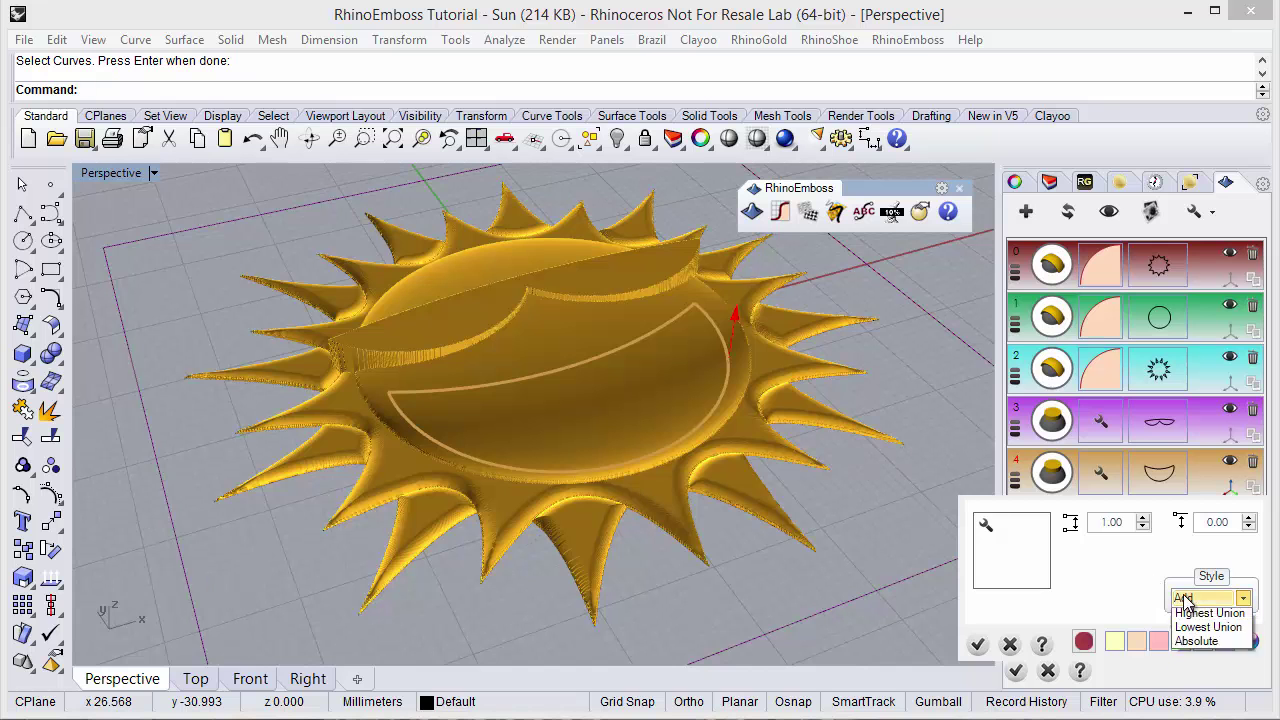
{"action": "left_click", "coordinate": [1193, 630]}
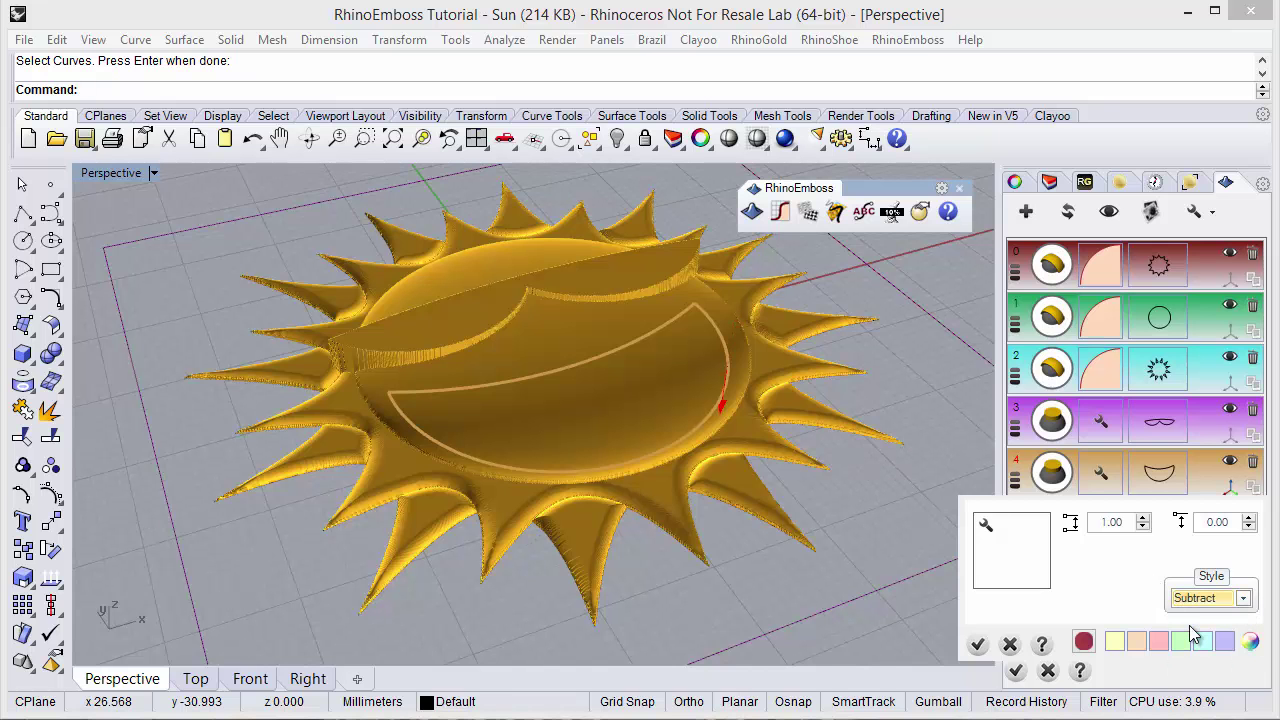
{"action": "left_click", "coordinate": [1143, 527]}
{"action": "left_click", "coordinate": [978, 644]}
{"action": "right_click_drag", "start_coordinate": [888, 566], "coordinate": [1009, 336]}
{"action": "left_click", "coordinate": [1062, 212]}
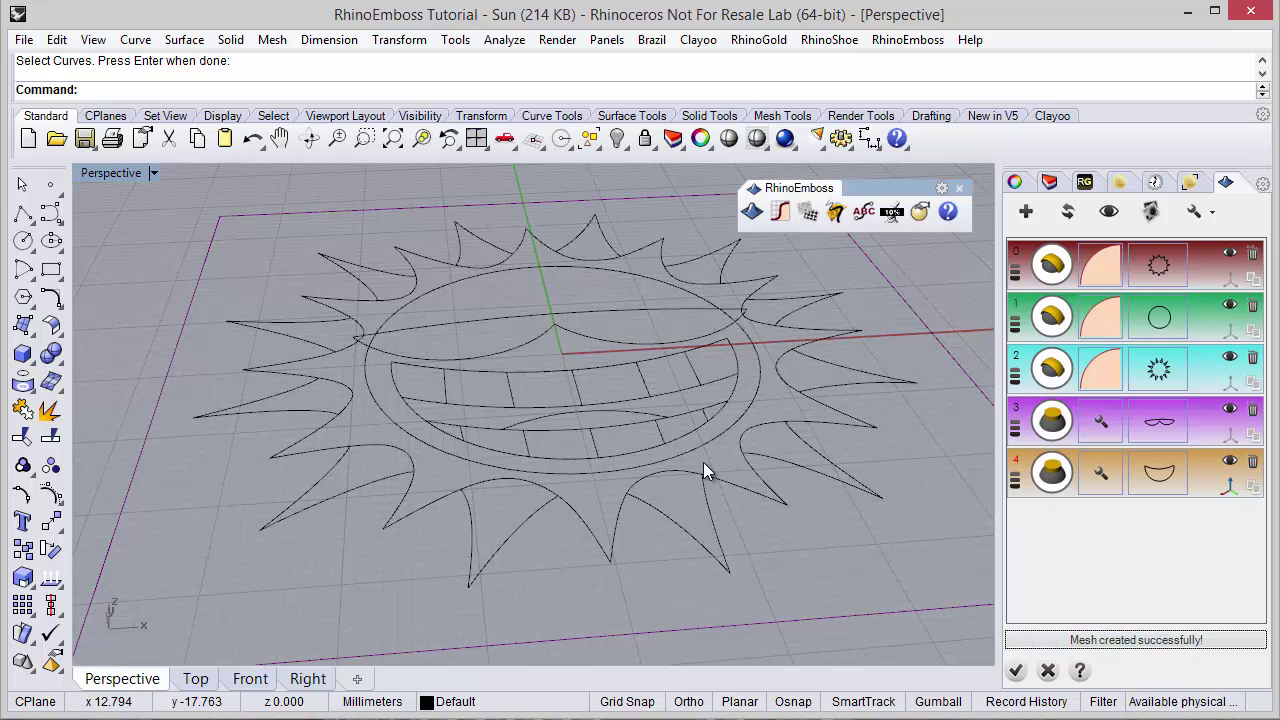
Inspect the rebuilt sun mesh and add a sixth emboss operation.
{"action": "right_click_drag", "start_coordinate": [647, 428], "coordinate": [588, 440]}
{"action": "scroll", "coordinate": [574, 403], "scroll_direction": "up", "scroll_amount": 6}
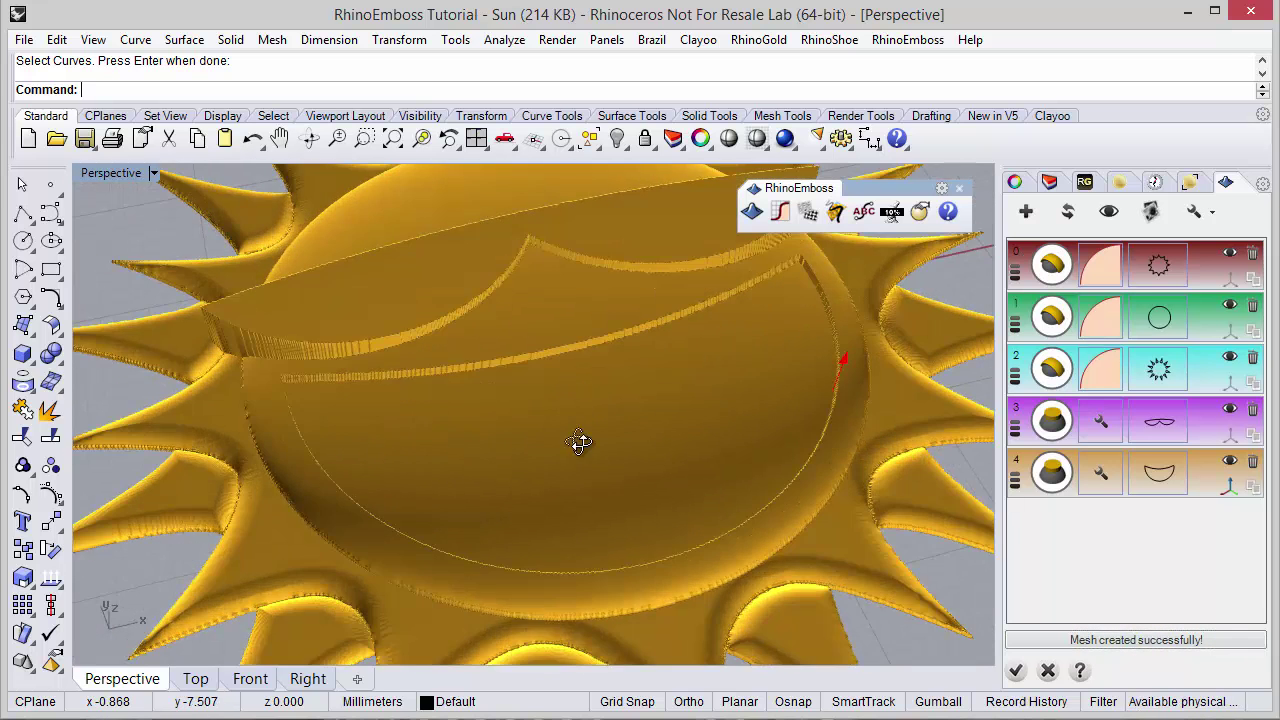
{"action": "right_click_drag", "start_coordinate": [643, 571], "coordinate": [625, 427]}
{"action": "scroll", "coordinate": [625, 418], "scroll_direction": "down", "scroll_amount": 3}
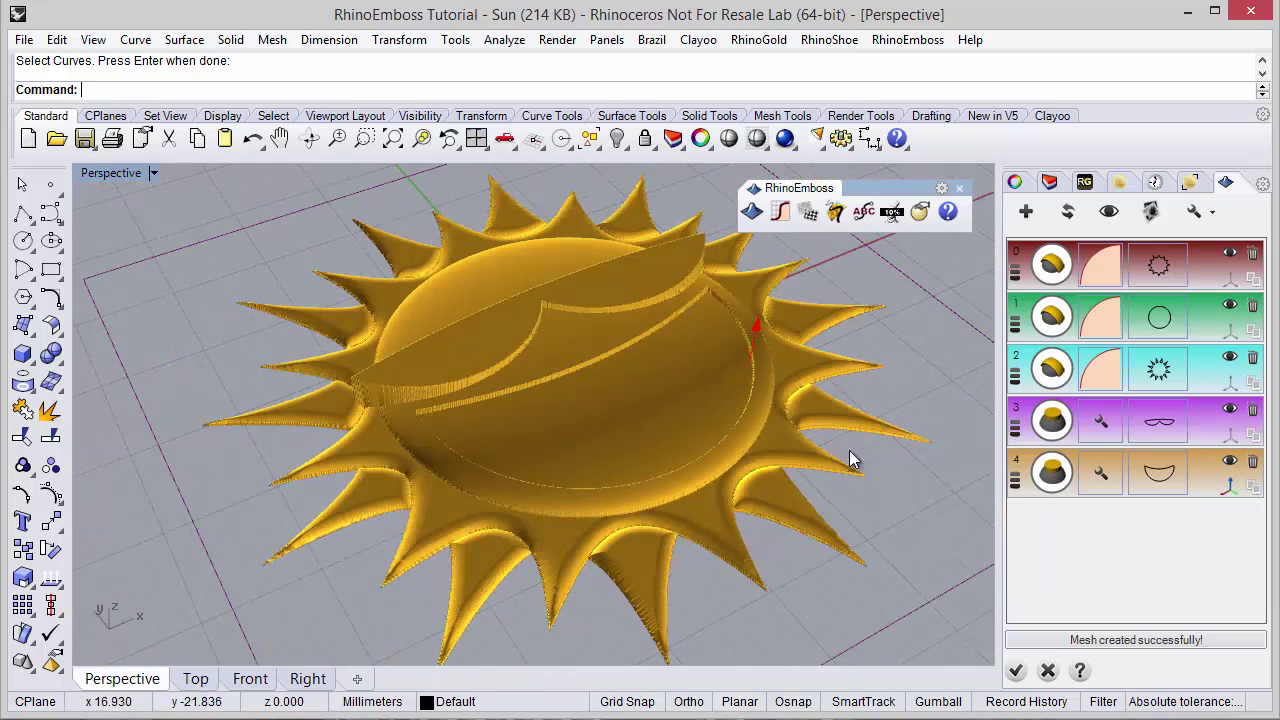
{"action": "left_click", "coordinate": [1027, 212]}
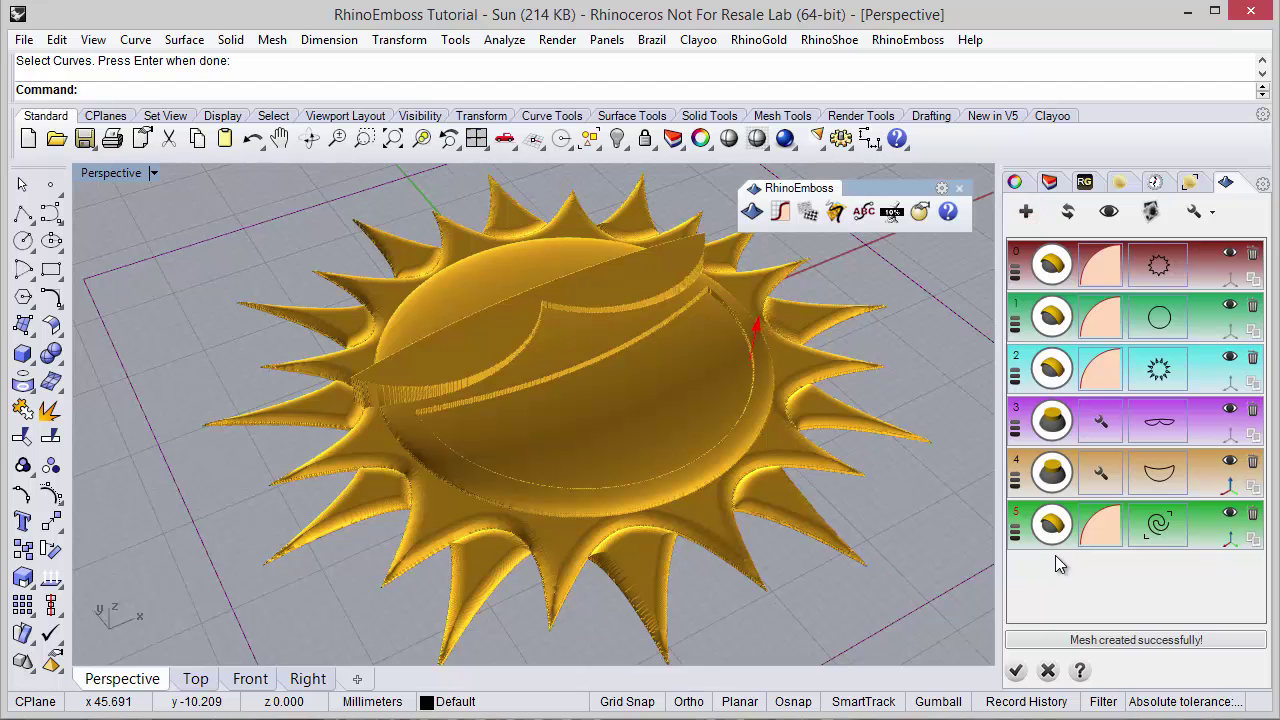
Add a new emboss layer using the teeth curve inside the mouth.
{"action": "left_click", "coordinate": [1150, 528]}
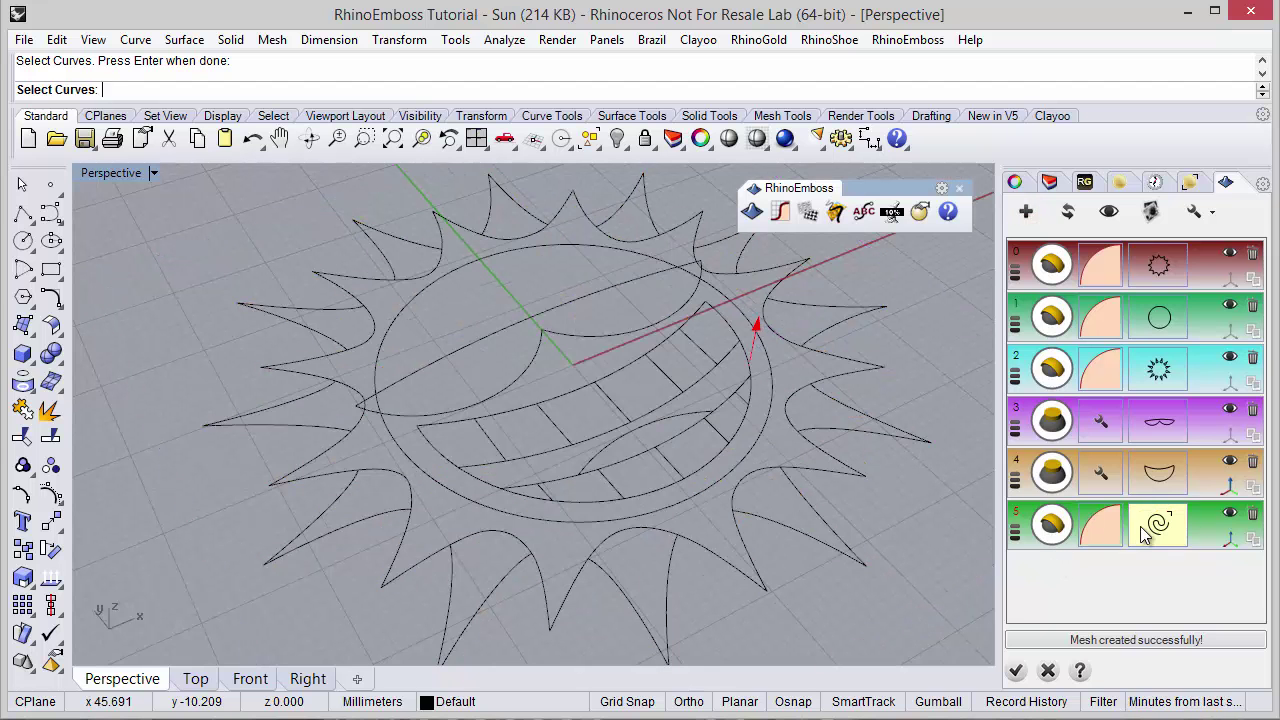
{"action": "left_click", "coordinate": [554, 425]}
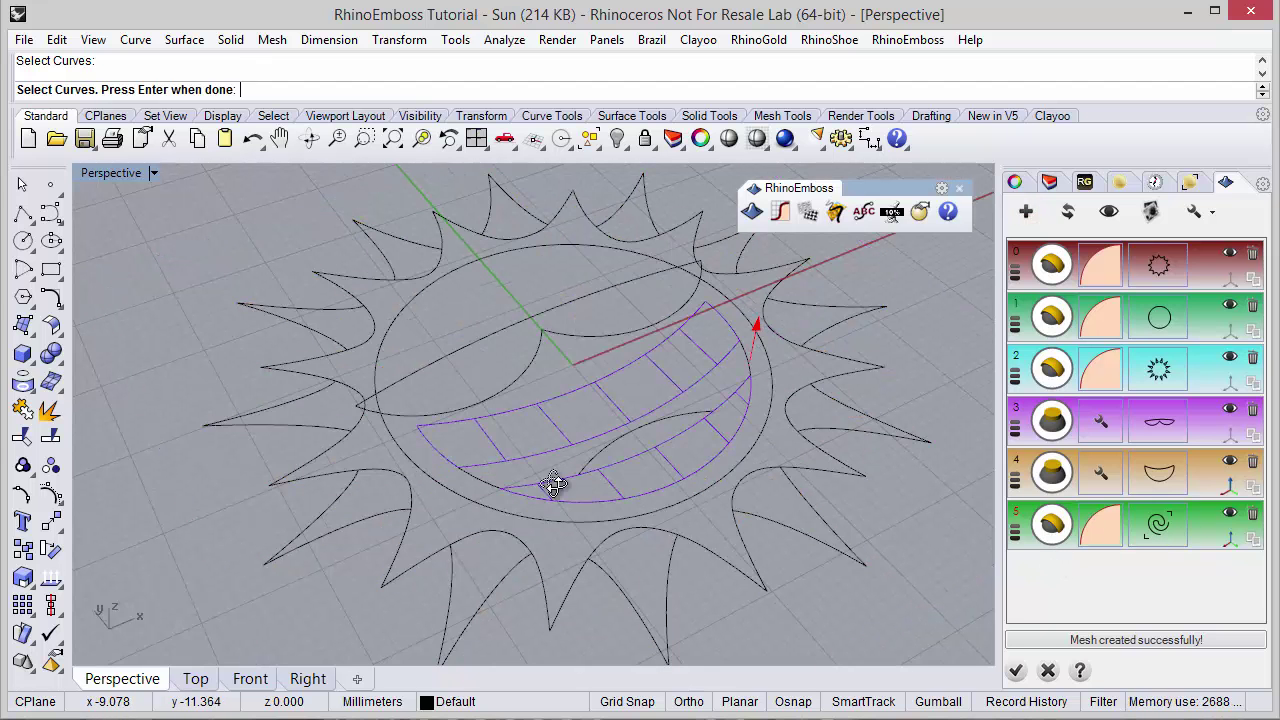
{"action": "right_click_drag", "start_coordinate": [549, 558], "coordinate": [551, 532]}
{"action": "key", "text": "Return"}
{"action": "right_click_drag", "start_coordinate": [643, 547], "coordinate": [513, 450]}
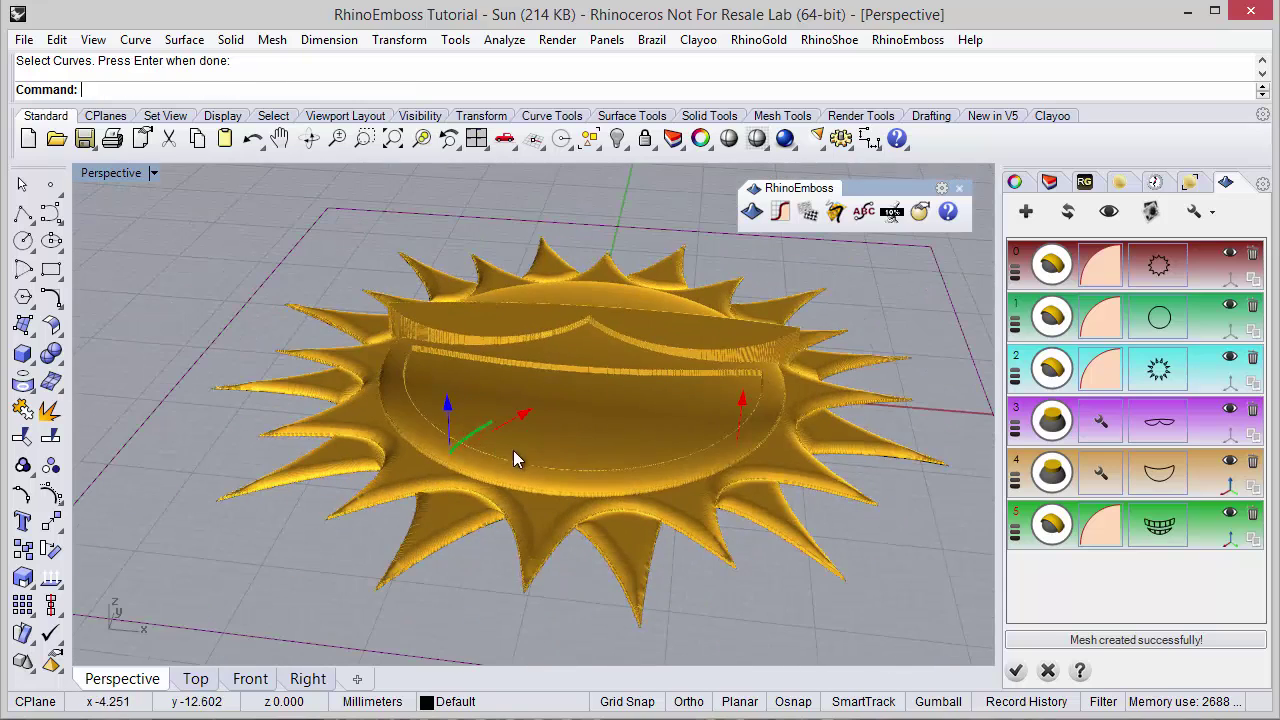
Set the teeth emboss width to 1.15 and height to 0.83, then rebuild the relief.
{"action": "left_click", "coordinate": [1118, 220]}
{"action": "right_click_drag", "start_coordinate": [667, 471], "coordinate": [545, 465]}
{"action": "scroll", "coordinate": [414, 463], "scroll_direction": "up", "scroll_amount": 5}
{"action": "left_click_drag", "start_coordinate": [596, 291], "coordinate": [416, 345]}
{"action": "left_click_drag", "start_coordinate": [317, 260], "coordinate": [319, 271]}
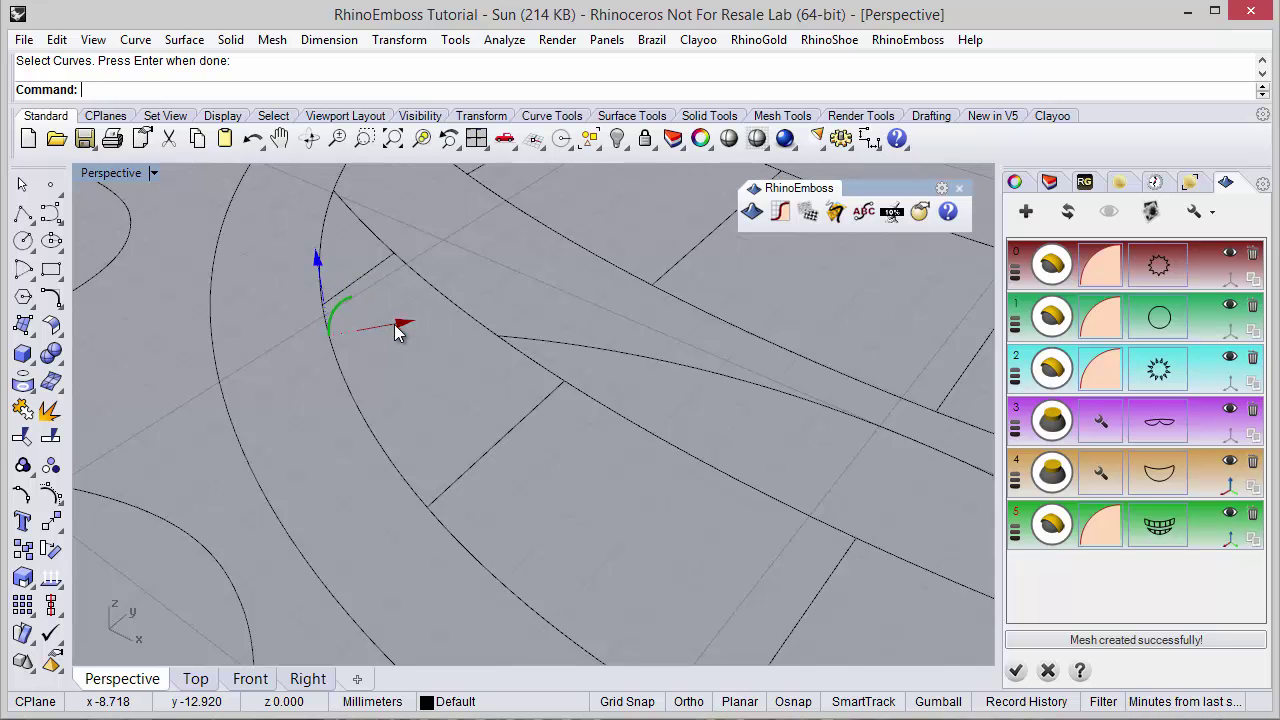
{"action": "scroll", "coordinate": [390, 338], "scroll_direction": "down", "scroll_amount": 10}
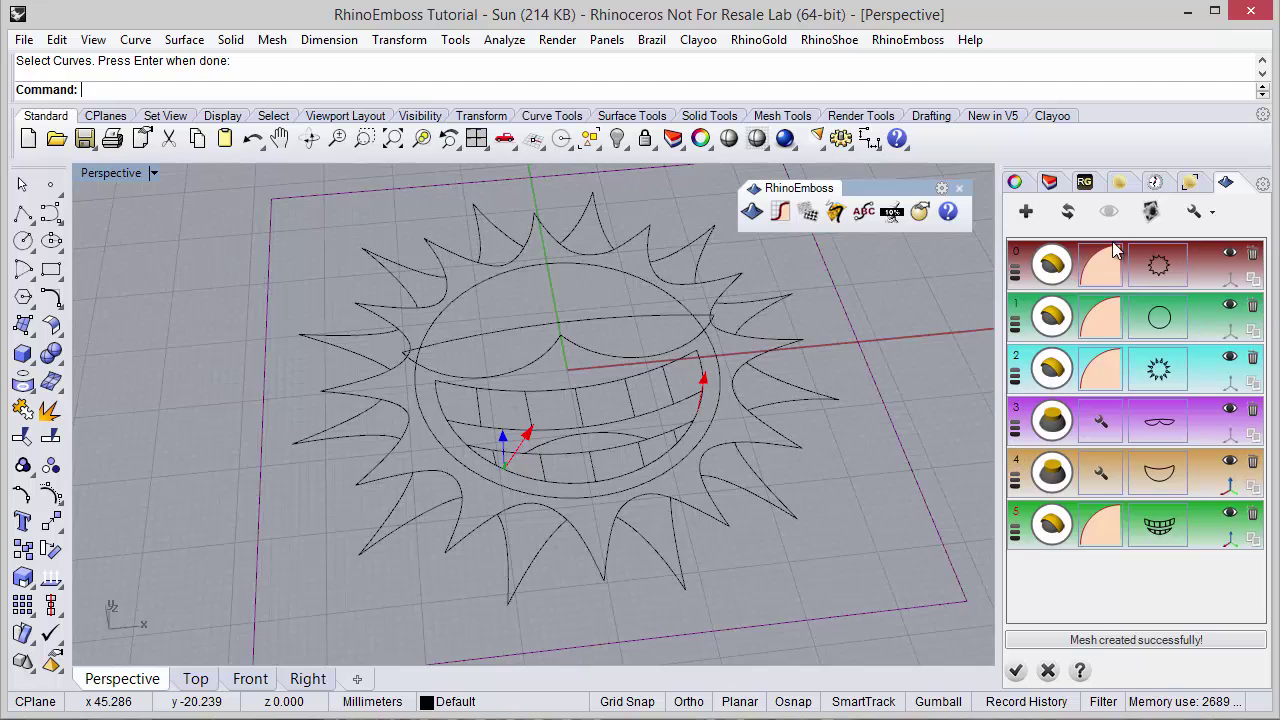
{"action": "left_click", "coordinate": [1068, 214]}
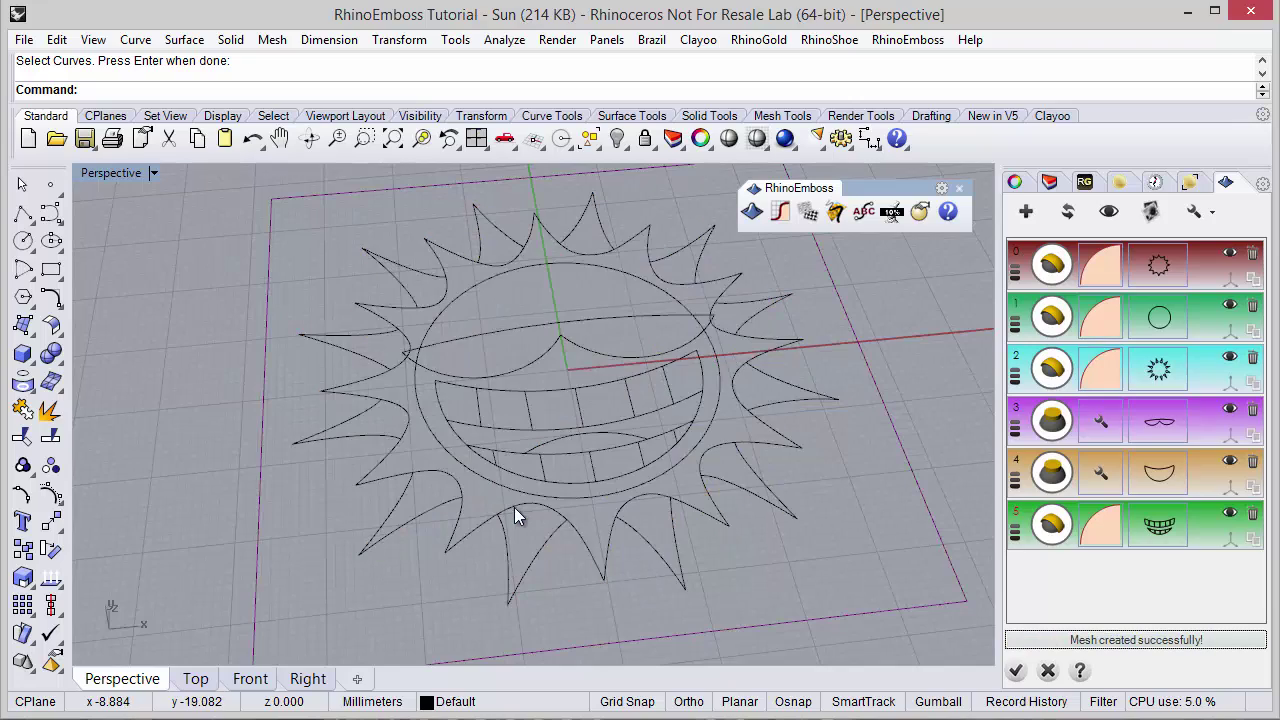
{"action": "right_click_drag", "start_coordinate": [560, 560], "coordinate": [620, 486]}
{"action": "scroll", "coordinate": [580, 515], "scroll_direction": "up", "scroll_amount": 5}
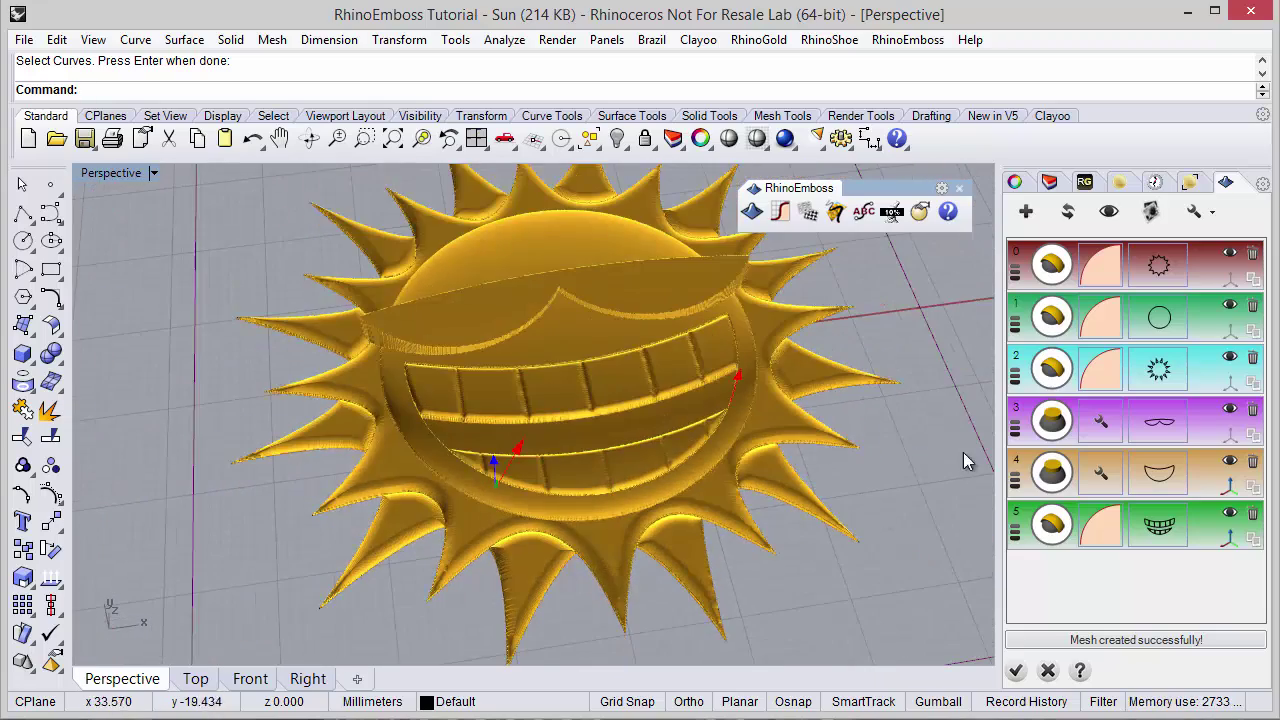
Emboss the lens-shaped lower lip curve below the teeth as operation 6 and rebuild the relief.
{"action": "left_click", "coordinate": [1022, 211]}
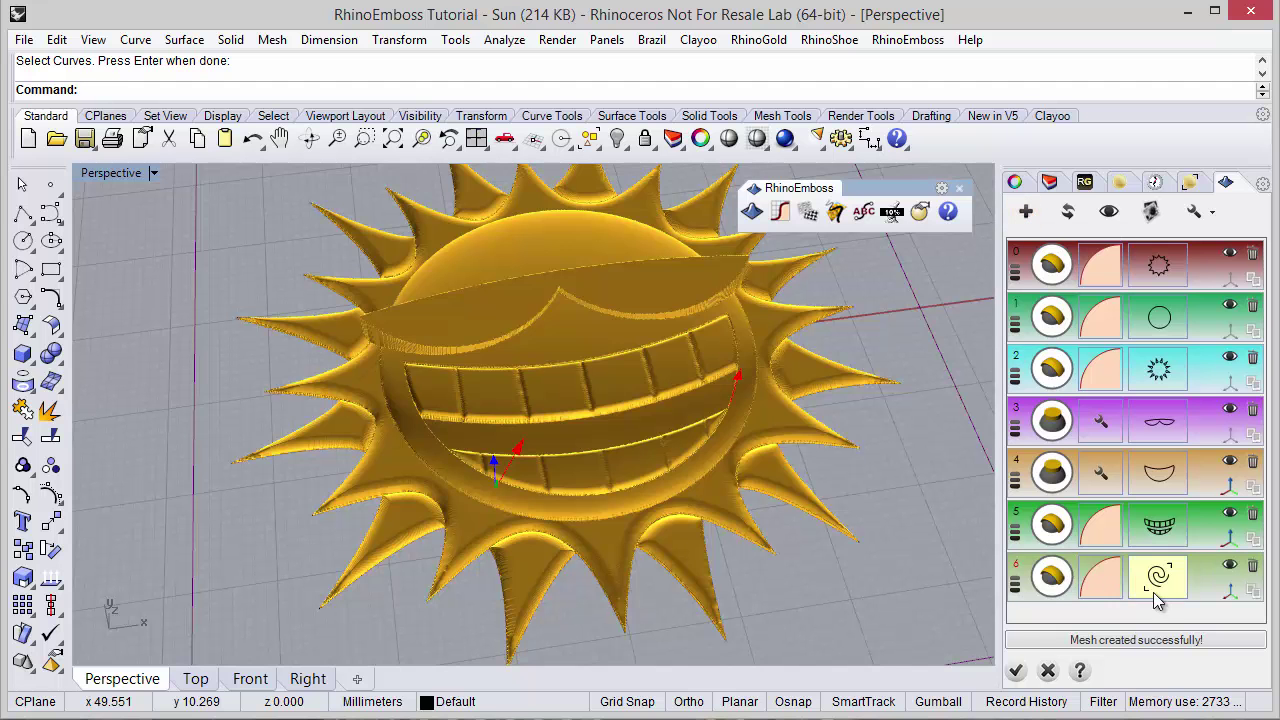
{"action": "left_click", "coordinate": [637, 447]}
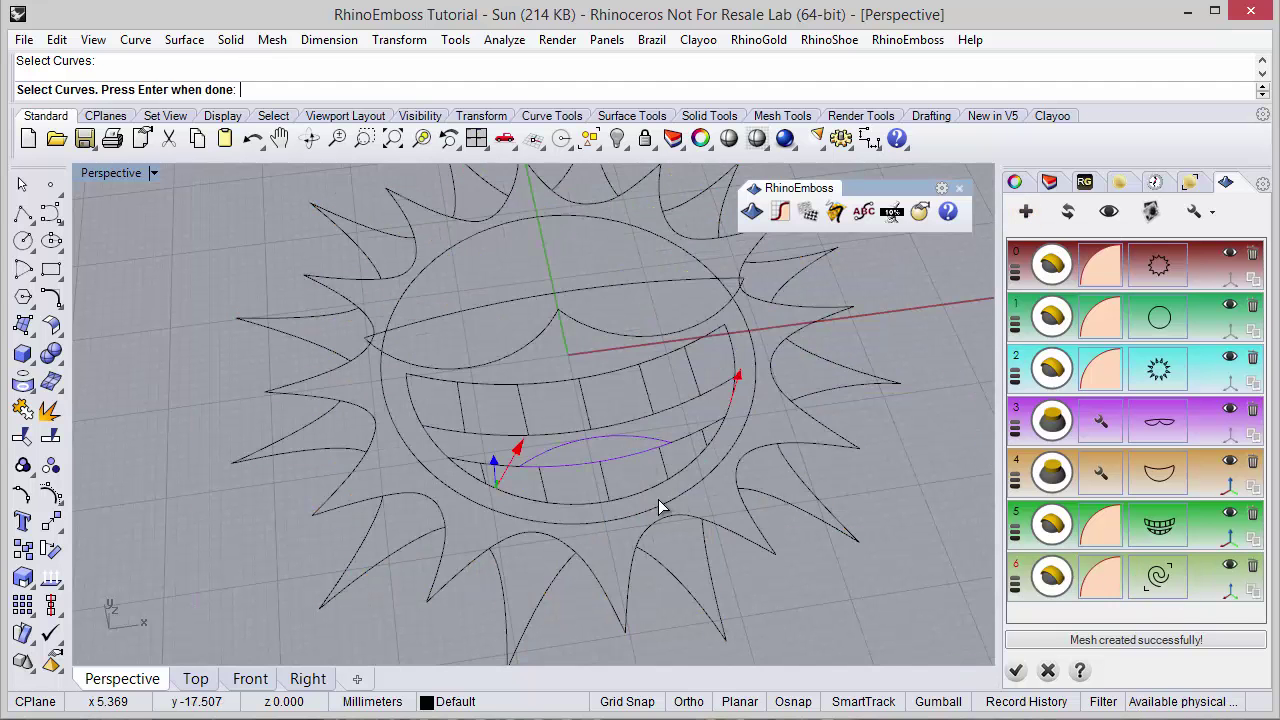
{"action": "key", "text": "Return"}
{"action": "right_click_drag", "start_coordinate": [700, 530], "coordinate": [571, 508]}
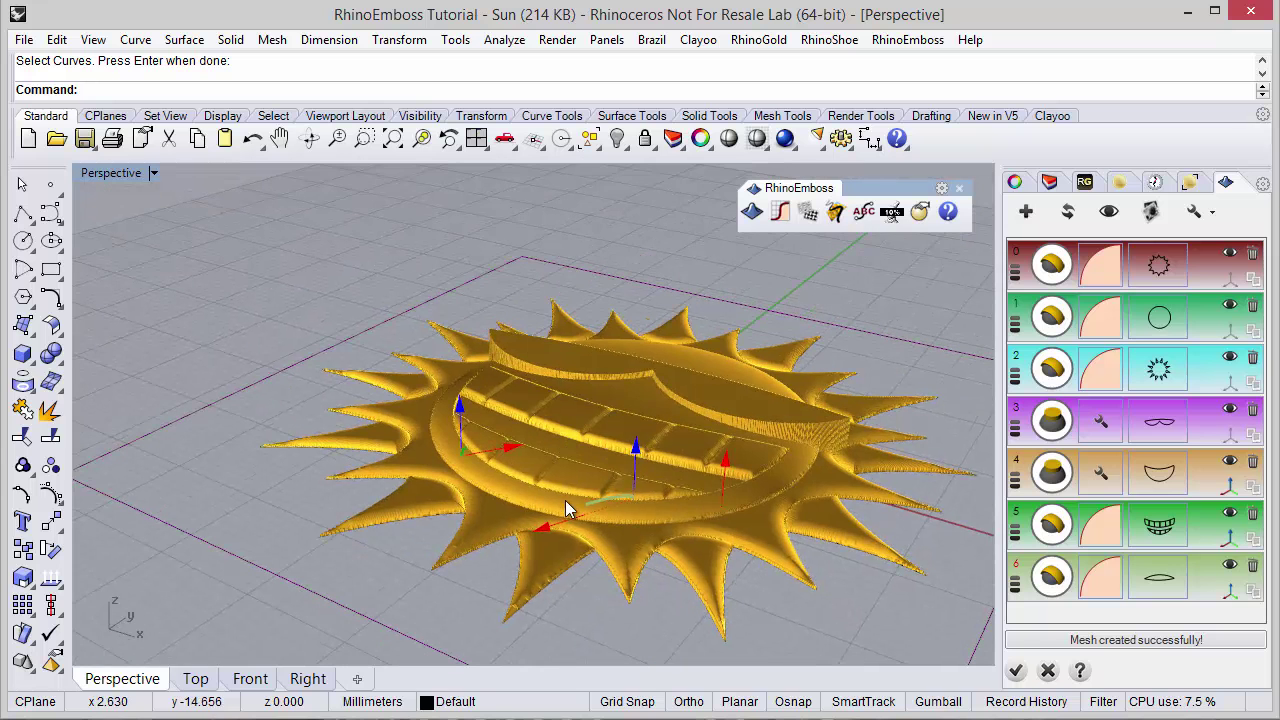
{"action": "left_click", "coordinate": [1067, 211]}
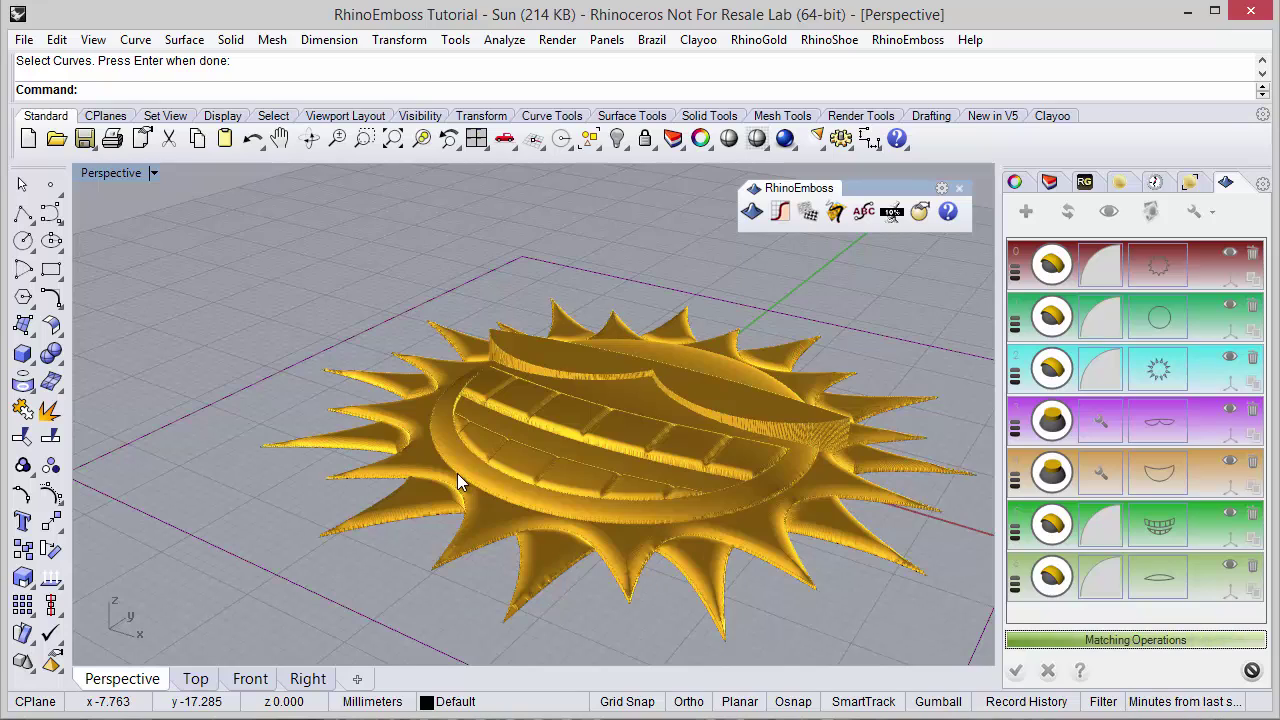
{"action": "right_click_drag", "start_coordinate": [453, 479], "coordinate": [735, 604]}
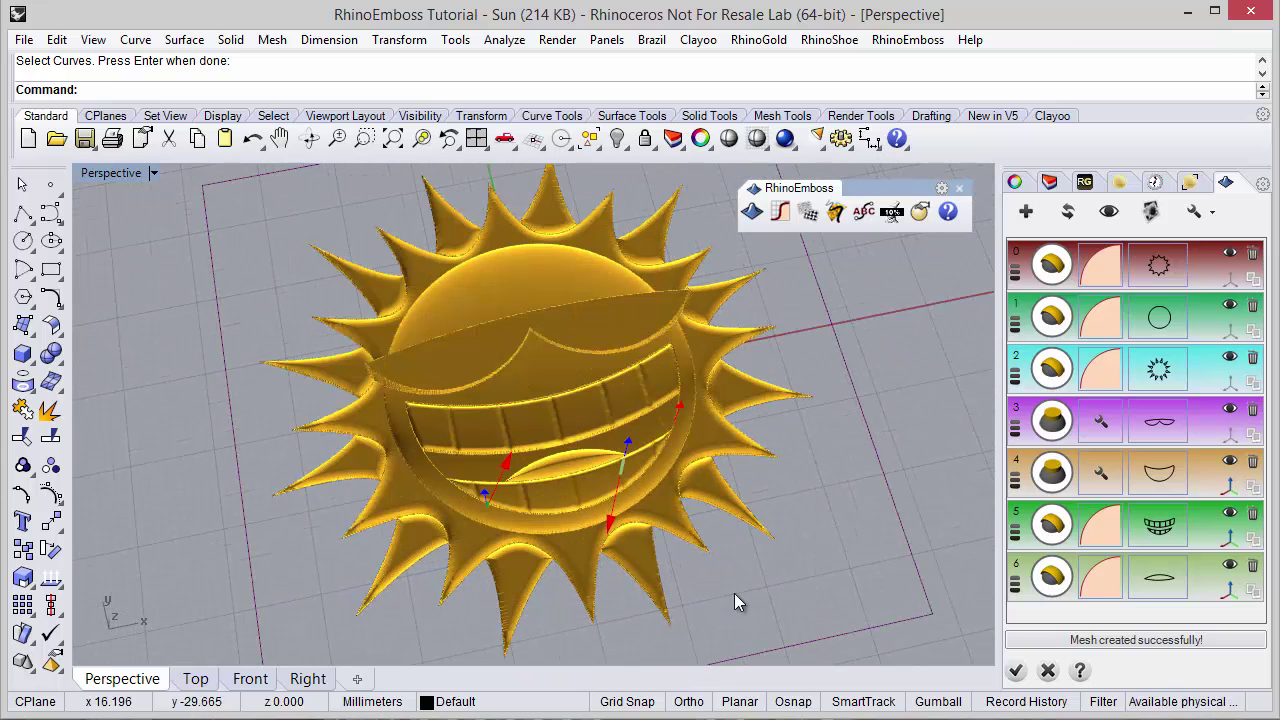
Raise the project resolution two steps to 2,000,720 points (1424 x 1405) and rebuild the relief.
{"action": "left_click", "coordinate": [1192, 214]}
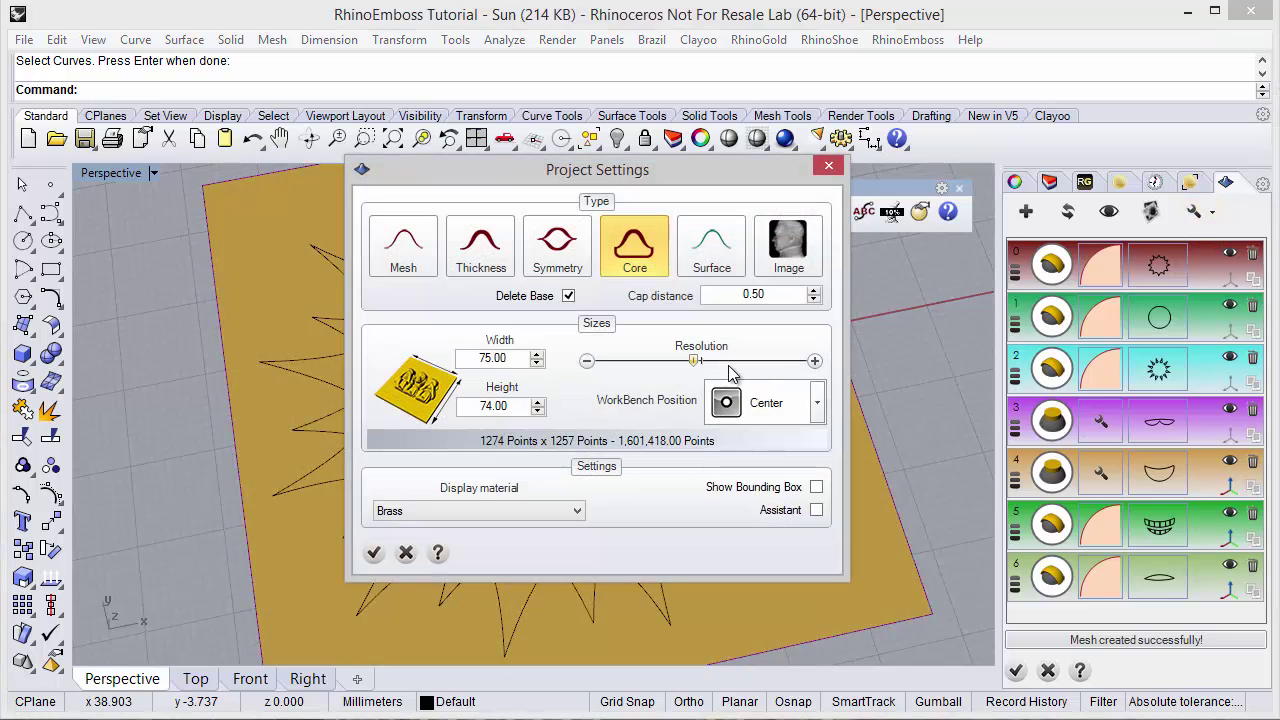
{"action": "left_click", "coordinate": [815, 362]}
{"action": "left_click", "coordinate": [815, 362]}
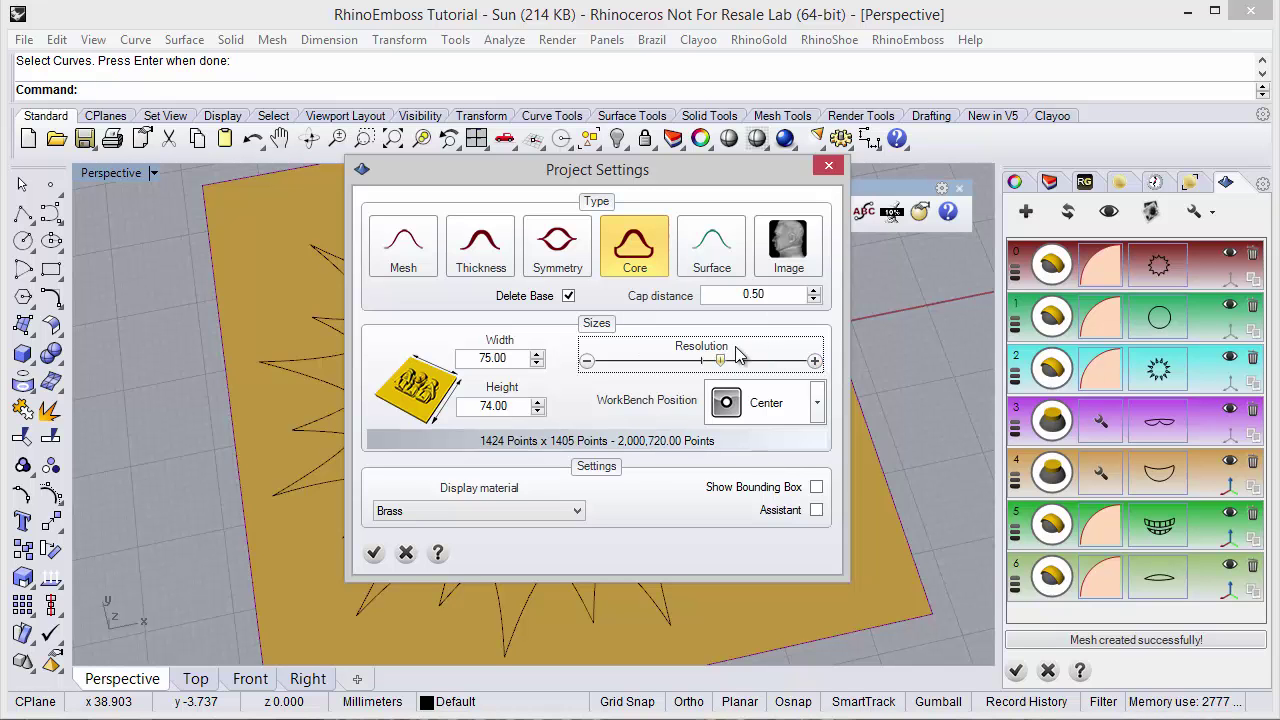
{"action": "left_click", "coordinate": [375, 556]}
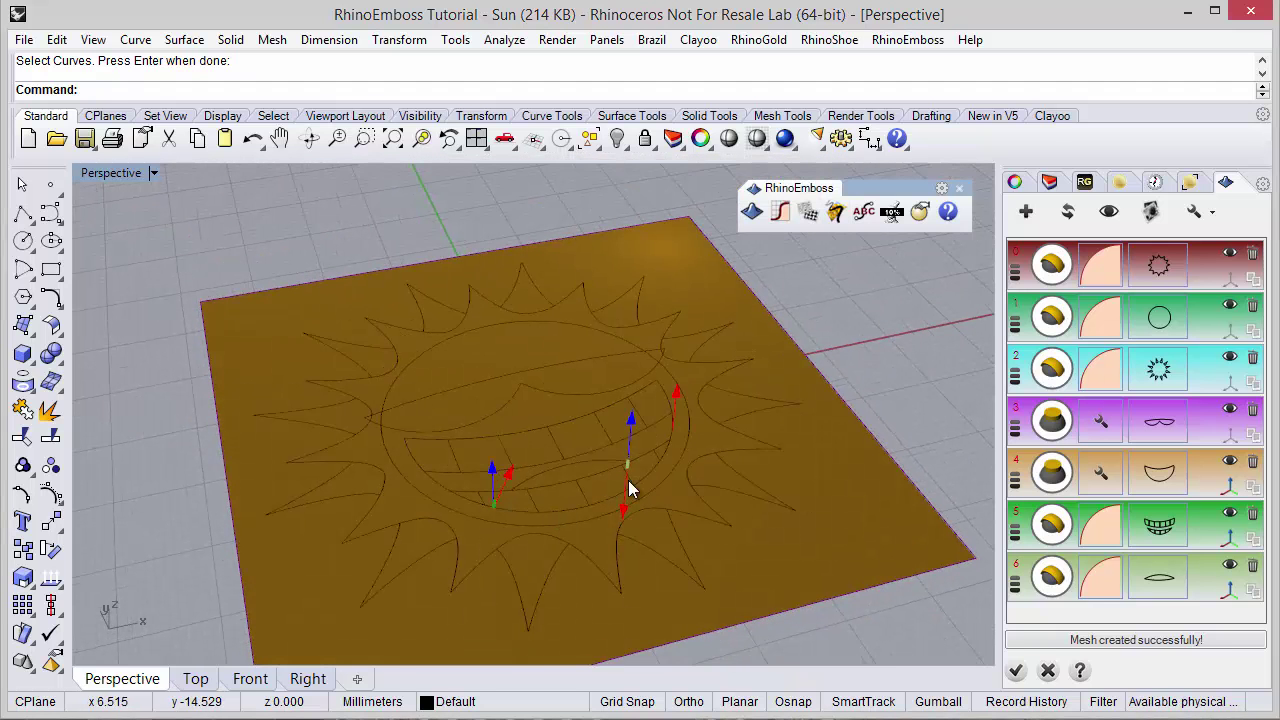
{"action": "left_click", "coordinate": [1060, 214]}
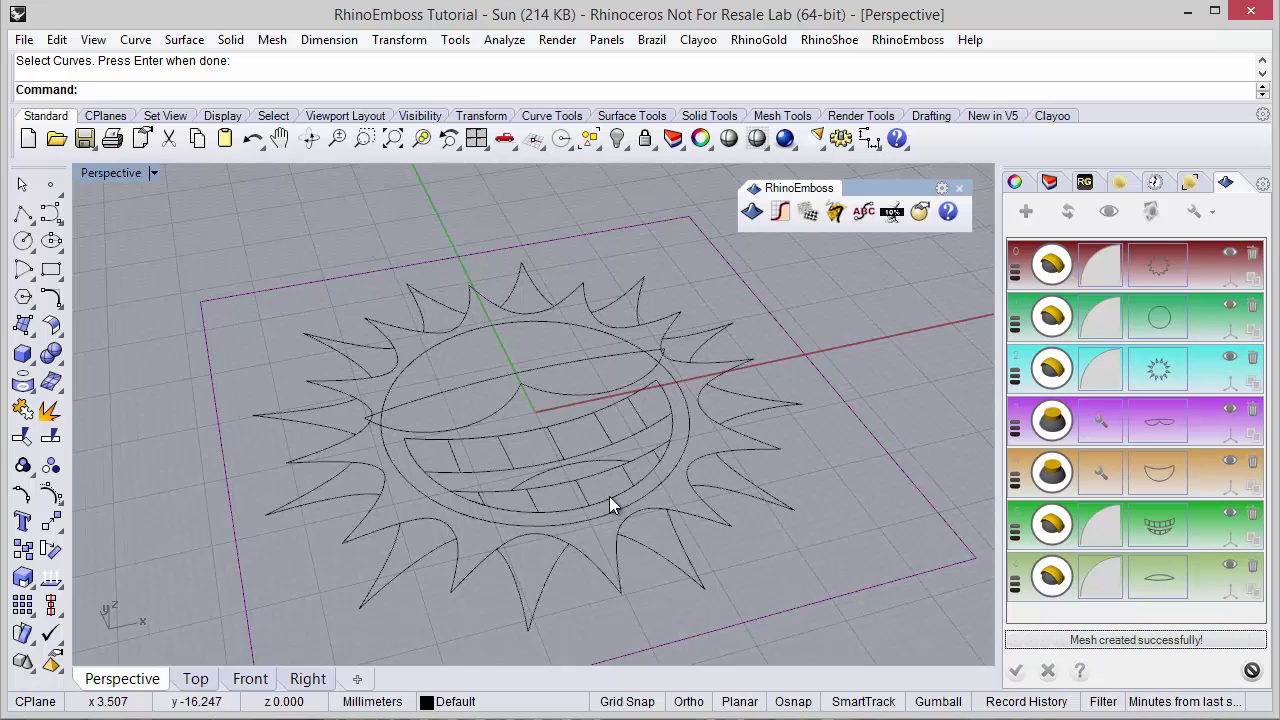
{"action": "right_click_drag", "start_coordinate": [563, 386], "coordinate": [540, 460]}
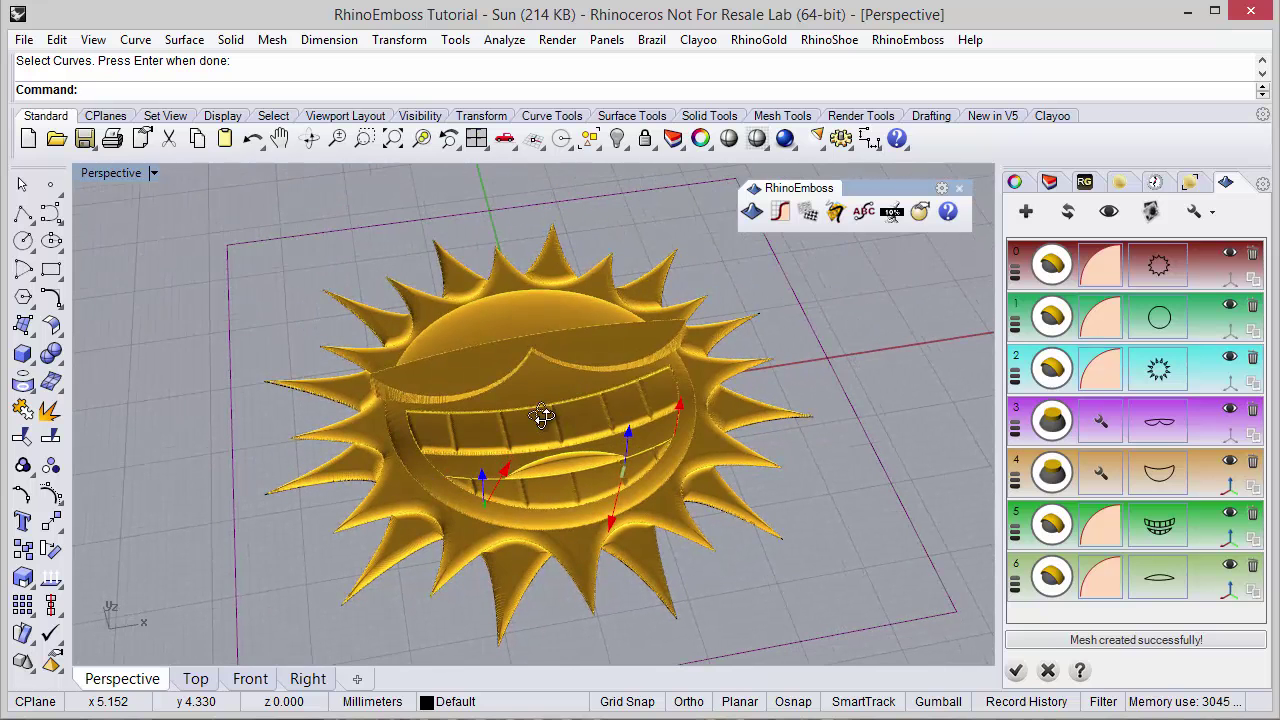
{"action": "left_click", "coordinate": [1228, 590]}
{"action": "right_click_drag", "start_coordinate": [726, 491], "coordinate": [740, 520]}
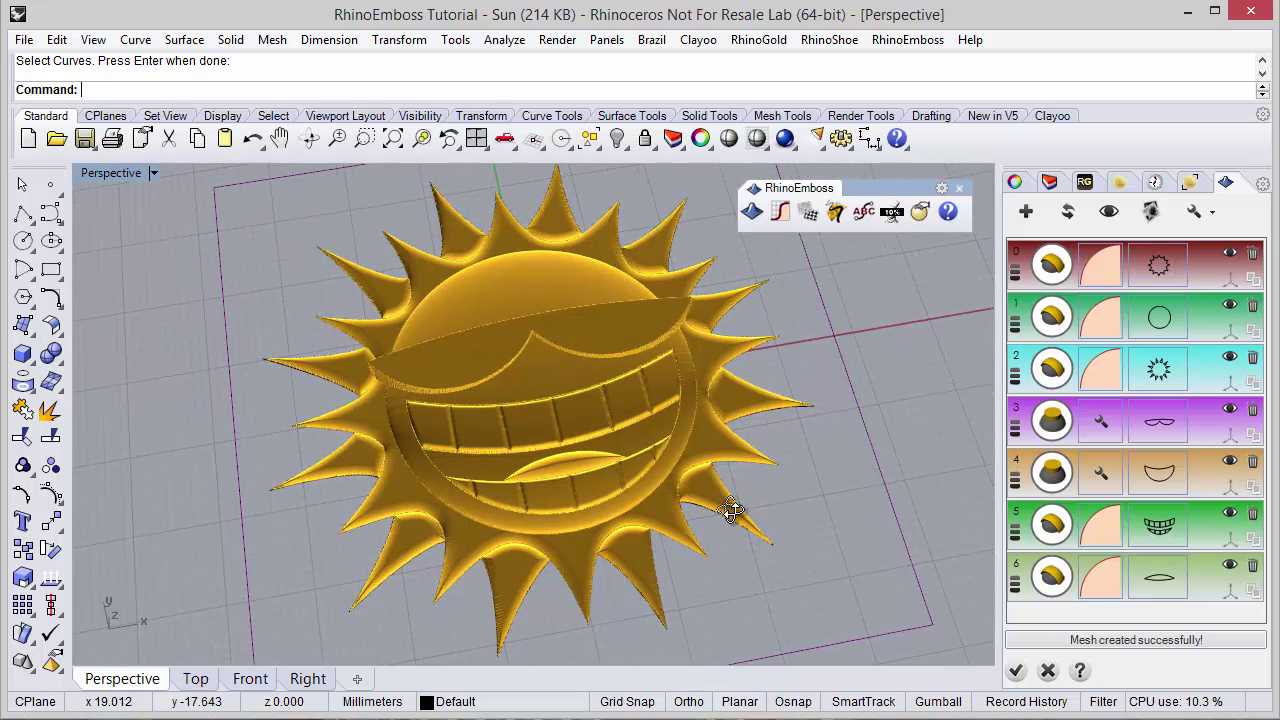
Finish the RhinoEmboss project to generate the sun mesh in the Decimator.
{"action": "left_click", "coordinate": [1016, 672]}
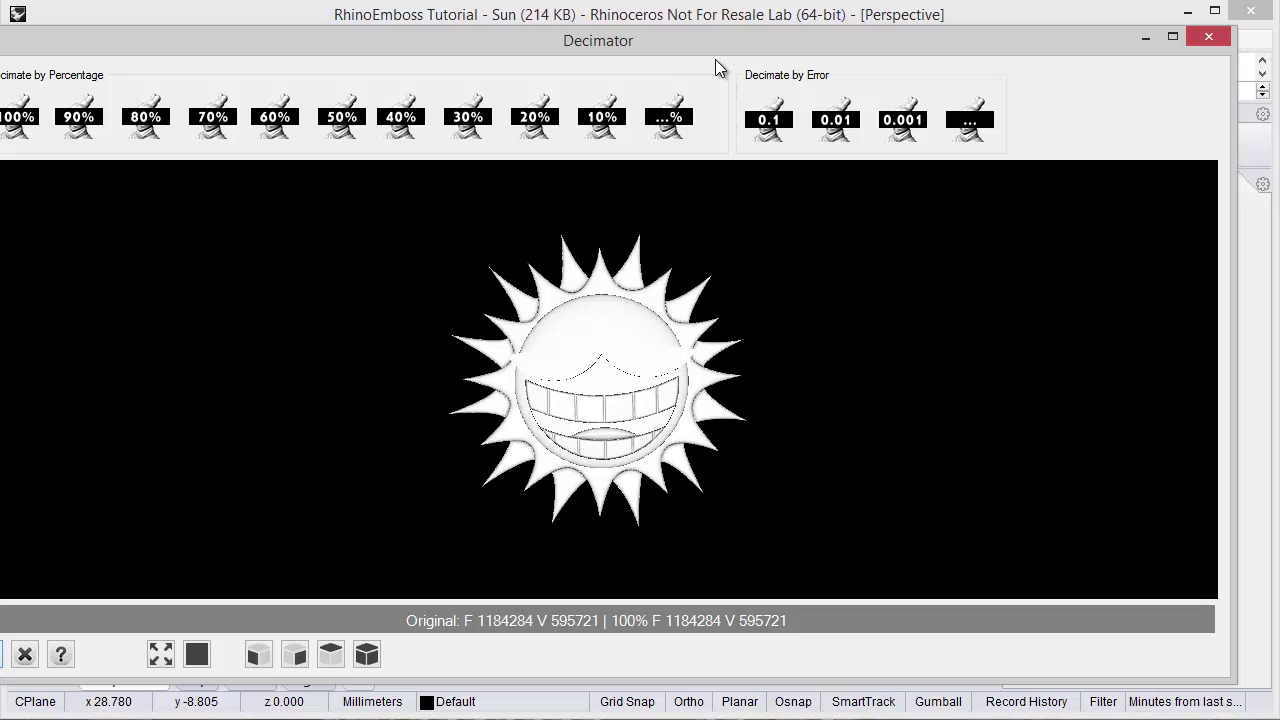
Decimate the sun mesh to 60%, reducing it from 1184284 to 710569 faces.
{"action": "left_click_drag", "start_coordinate": [715, 39], "coordinate": [755, 33]}
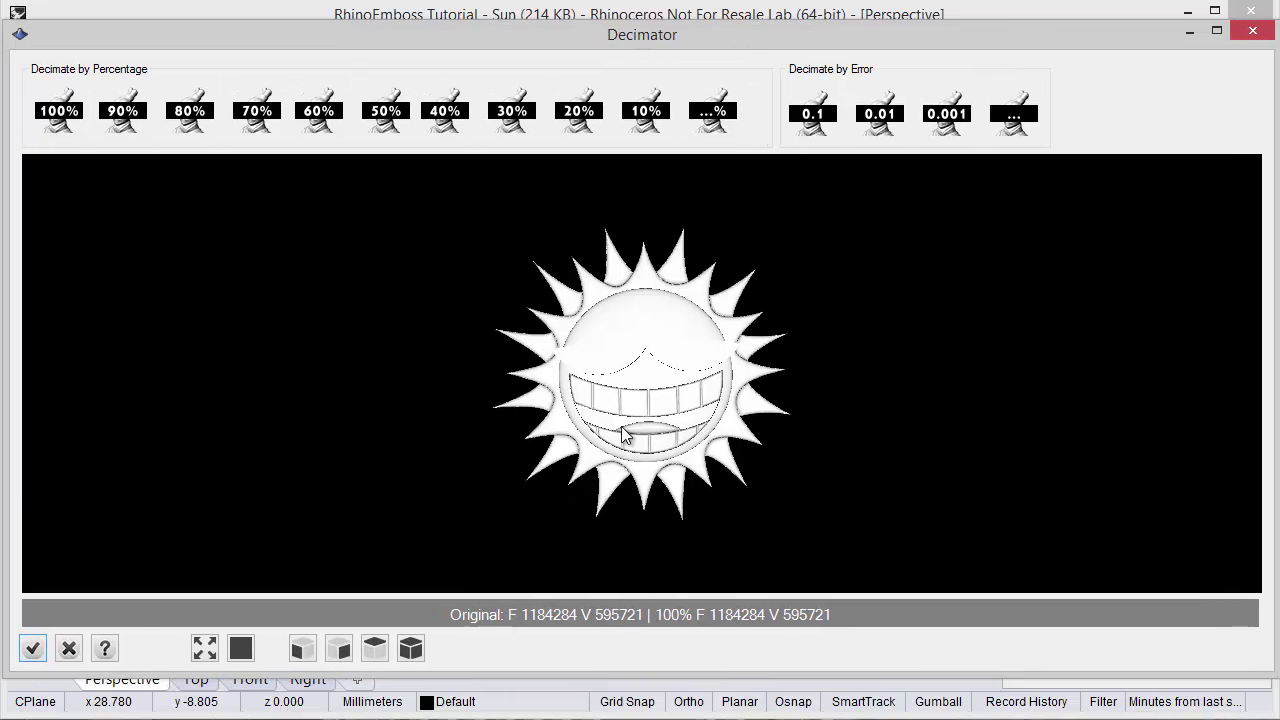
{"action": "scroll", "coordinate": [643, 365], "scroll_direction": "up", "scroll_amount": 5}
{"action": "right_click_drag", "start_coordinate": [645, 428], "coordinate": [605, 425]}
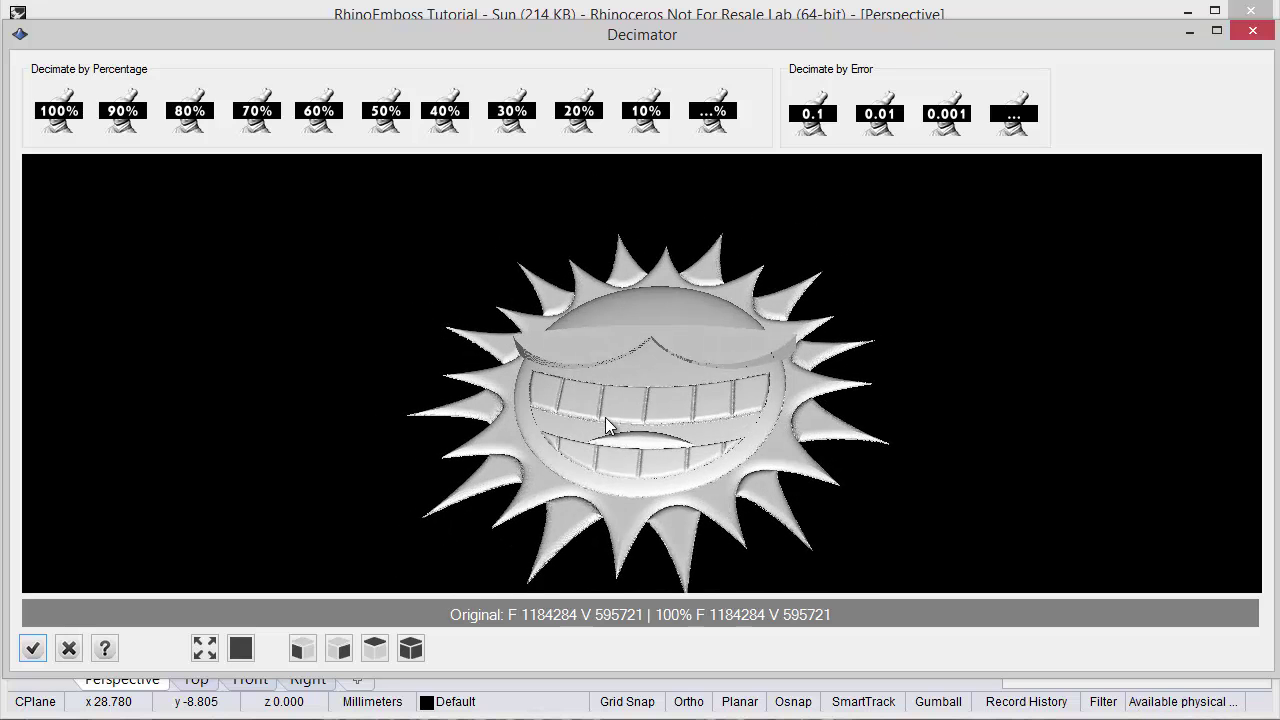
{"action": "scroll", "coordinate": [605, 425], "scroll_direction": "up", "scroll_amount": 3}
{"action": "scroll", "coordinate": [650, 485], "scroll_direction": "up", "scroll_amount": 3}
{"action": "right_click_drag", "start_coordinate": [694, 494], "coordinate": [668, 475]}
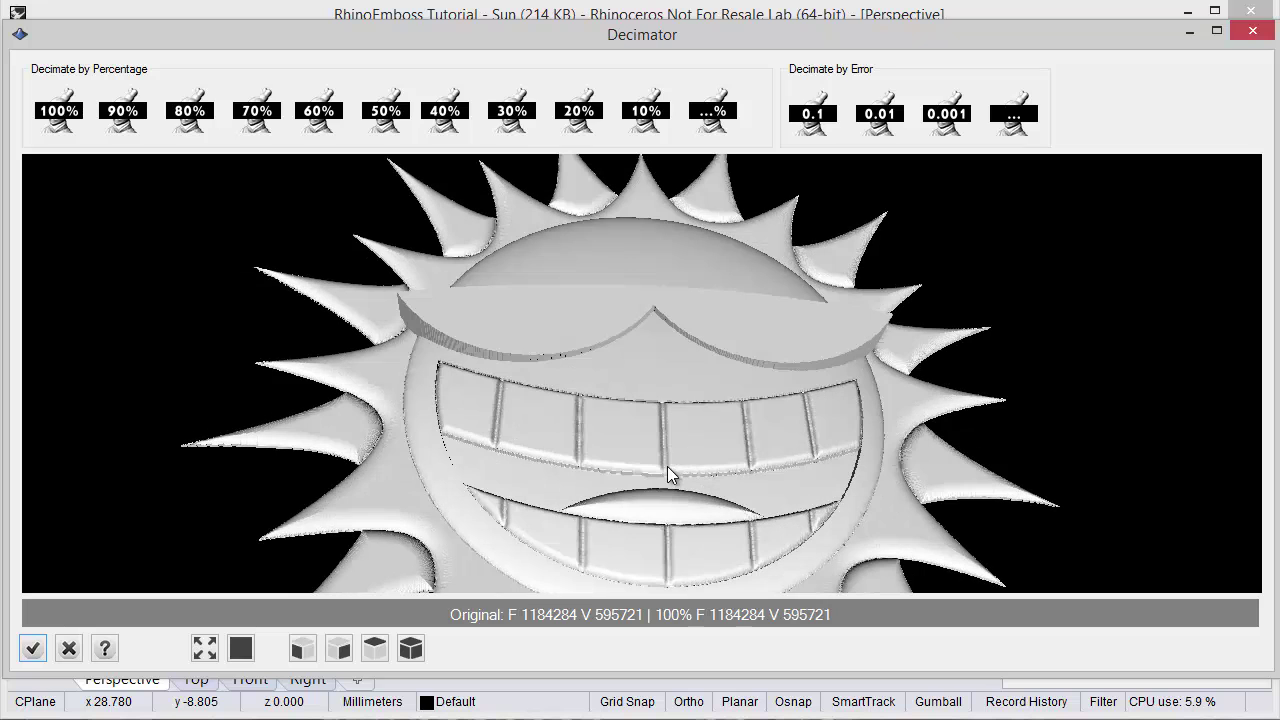
{"action": "left_click", "coordinate": [320, 112]}
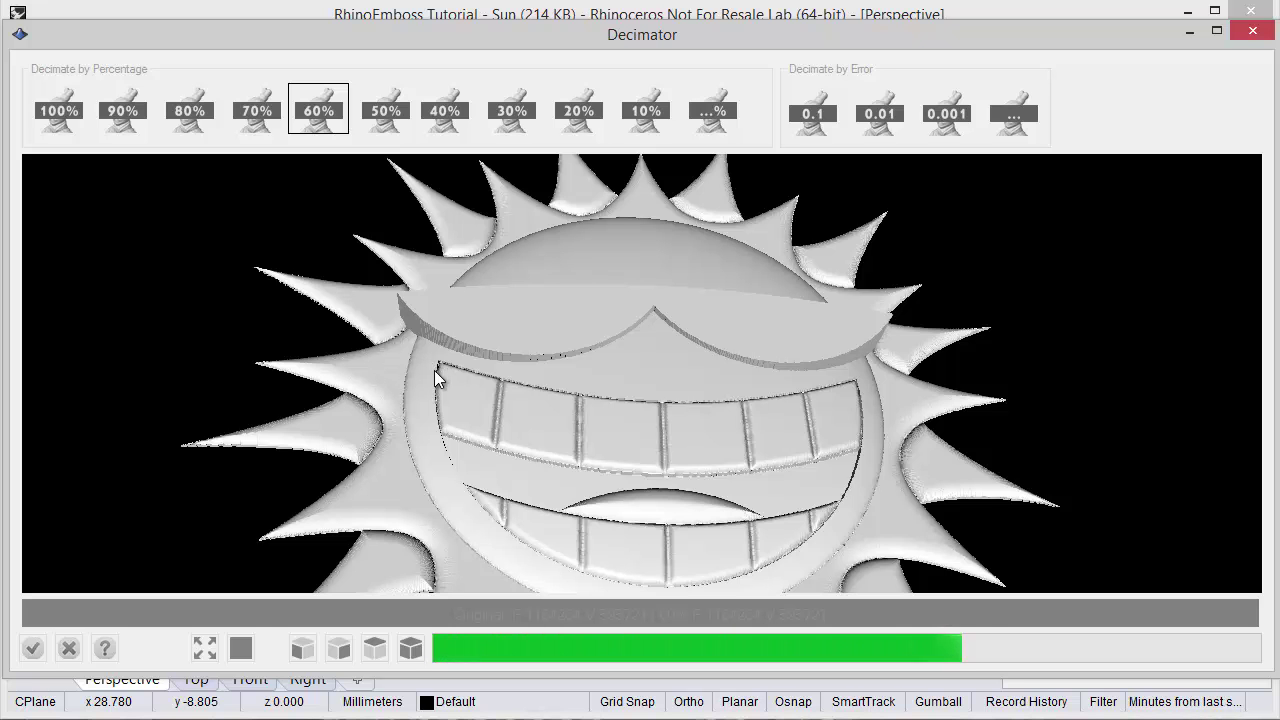
{"action": "right_click_drag", "start_coordinate": [474, 432], "coordinate": [565, 381]}
{"action": "scroll", "coordinate": [609, 388], "scroll_direction": "up", "scroll_amount": 4}
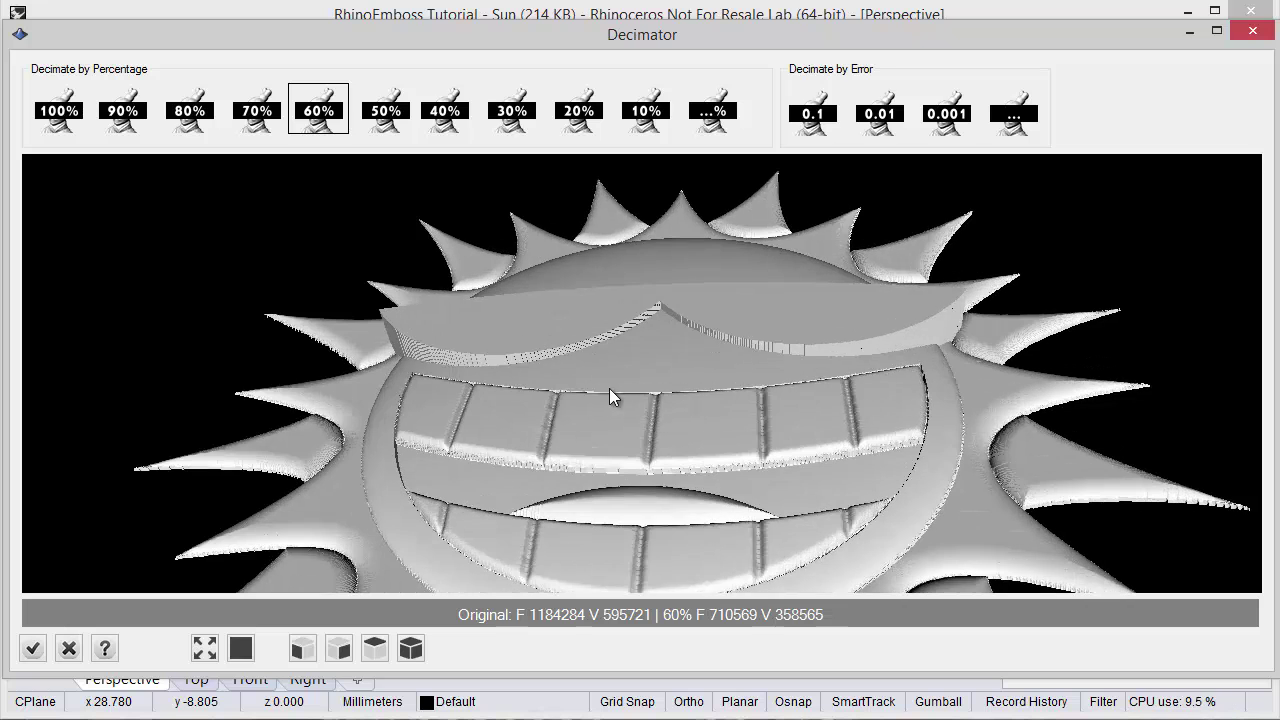
Decimate the sun mesh to 40% (473713 faces) and accept it into the model.
{"action": "left_click", "coordinate": [452, 118]}
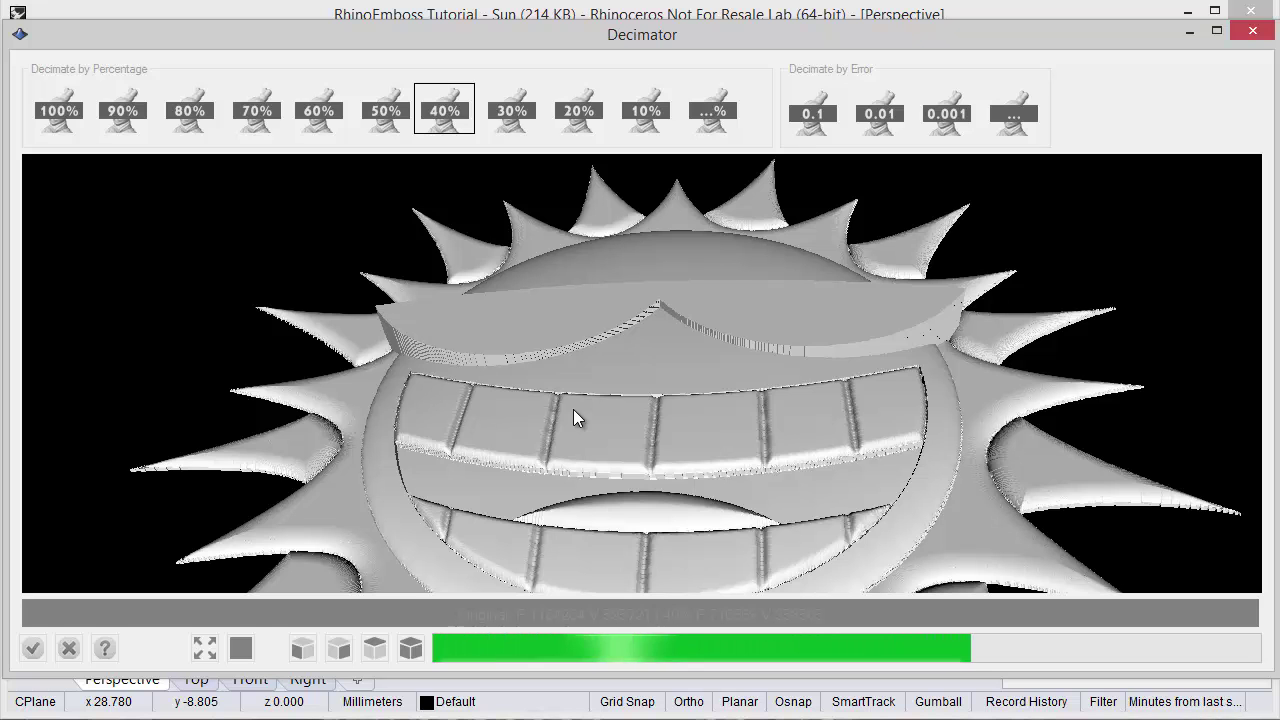
{"action": "left_click_drag", "start_coordinate": [575, 416], "coordinate": [656, 444]}
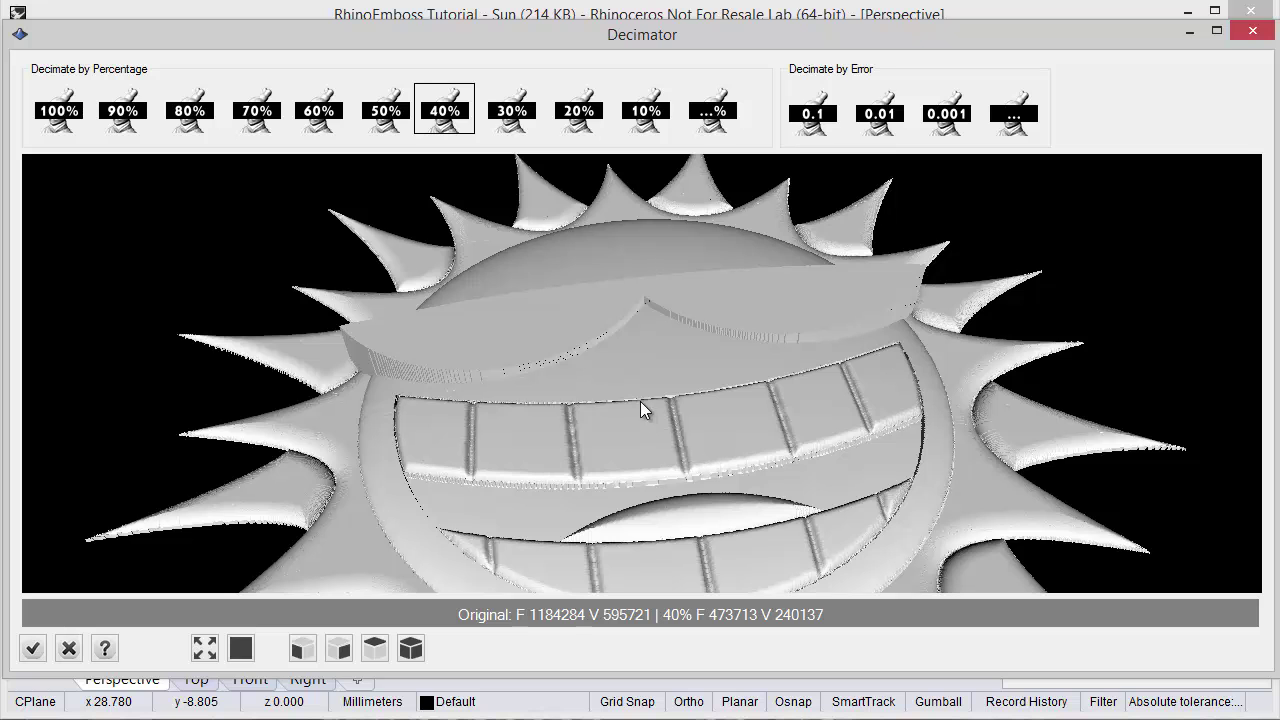
{"action": "left_click_drag", "start_coordinate": [620, 396], "coordinate": [670, 459]}
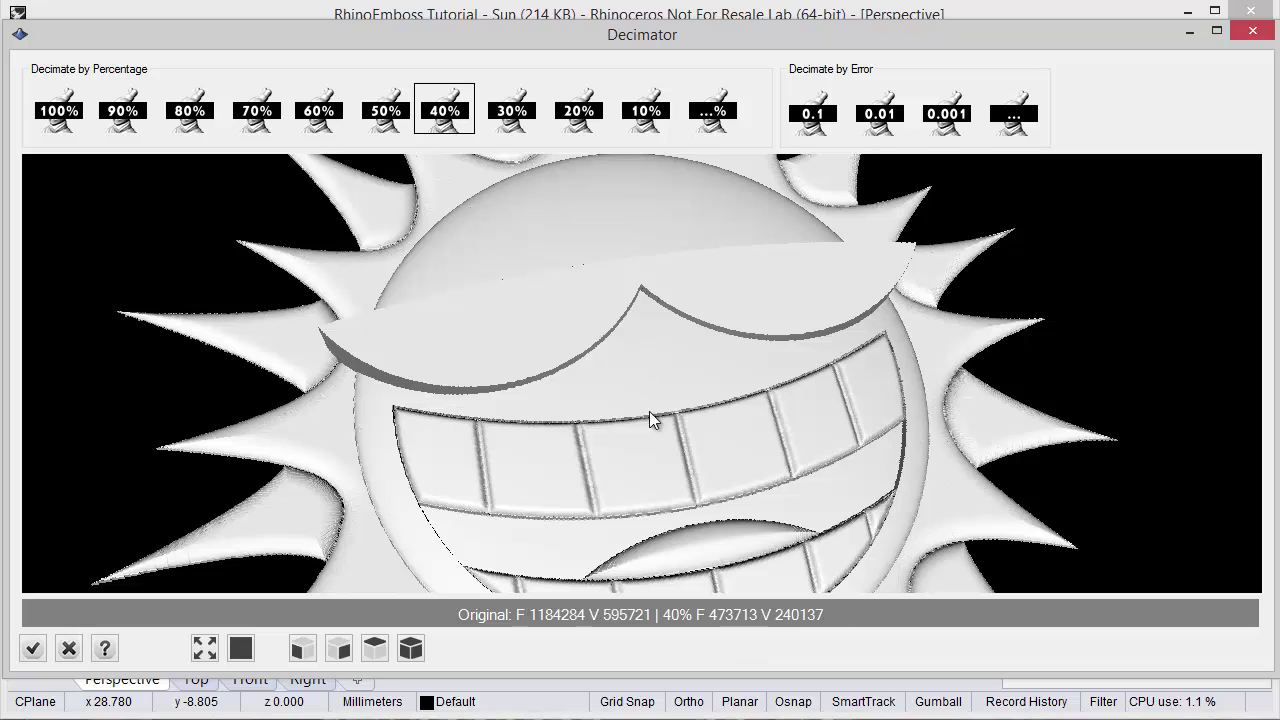
{"action": "right_click_drag", "start_coordinate": [634, 489], "coordinate": [629, 374]}
{"action": "scroll", "coordinate": [630, 290], "scroll_direction": "down", "scroll_amount": 3}
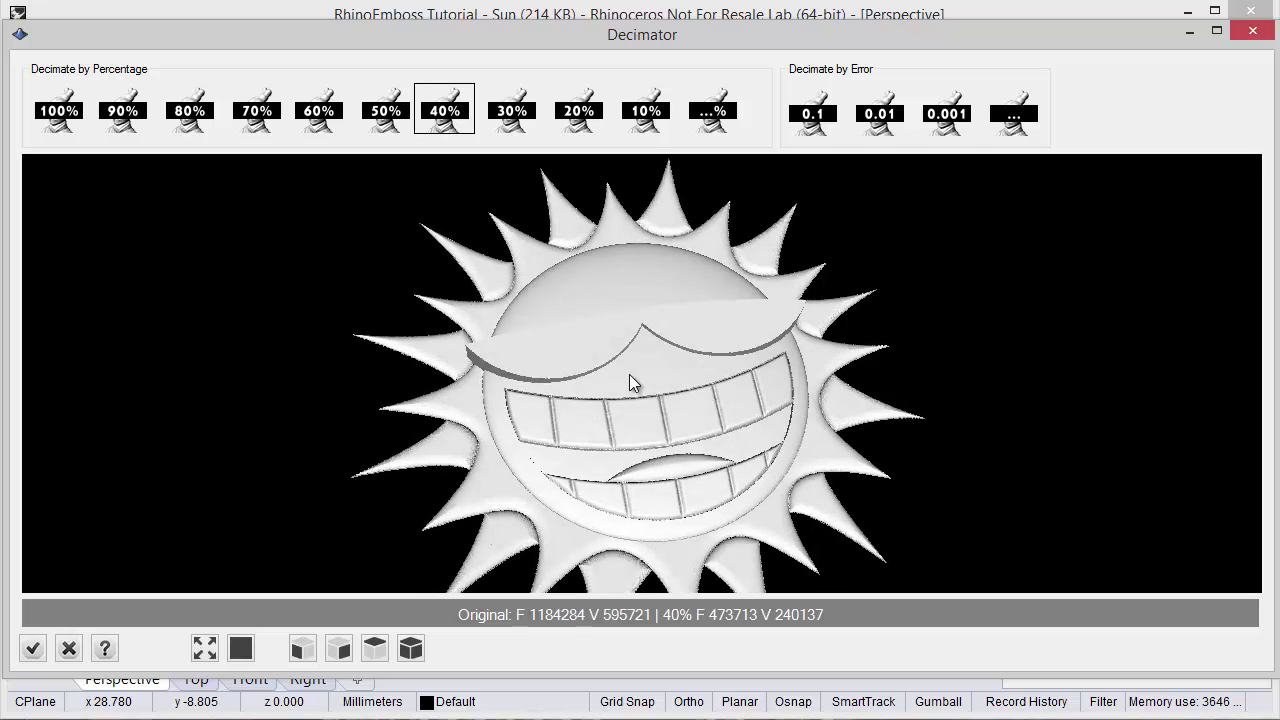
{"action": "left_click", "coordinate": [31, 650]}
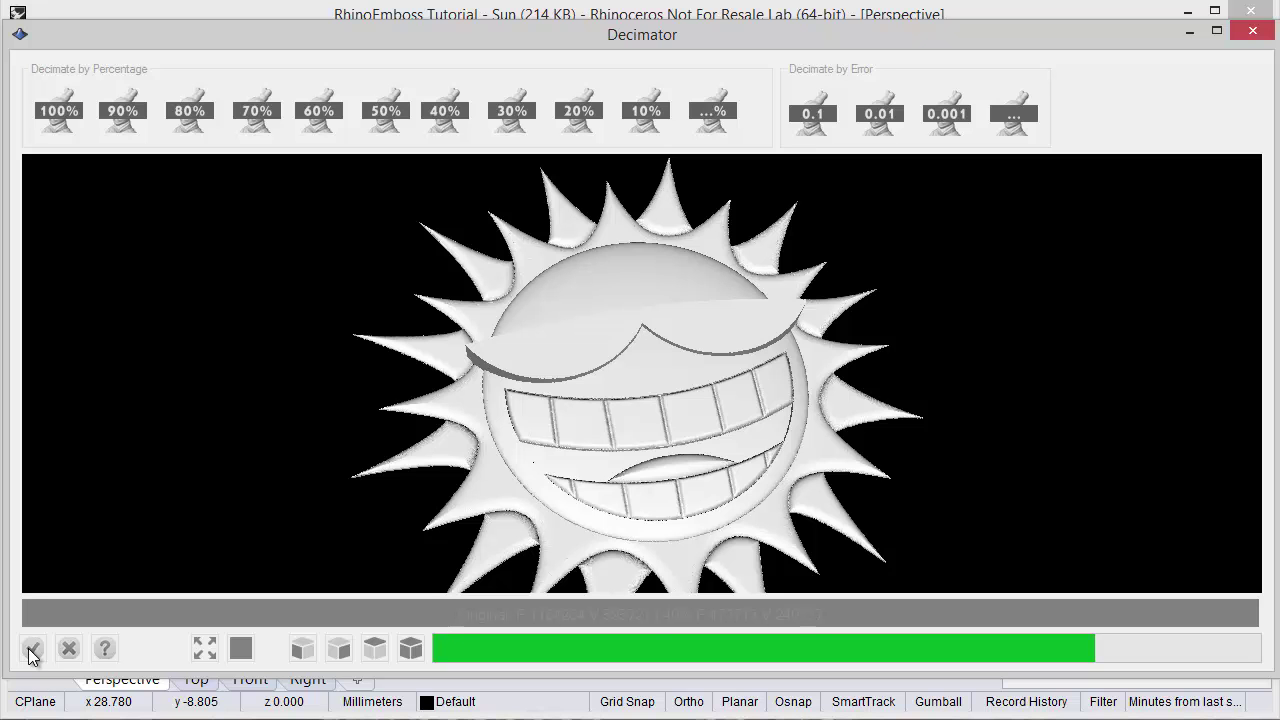
{"action": "left_click", "coordinate": [31, 650]}
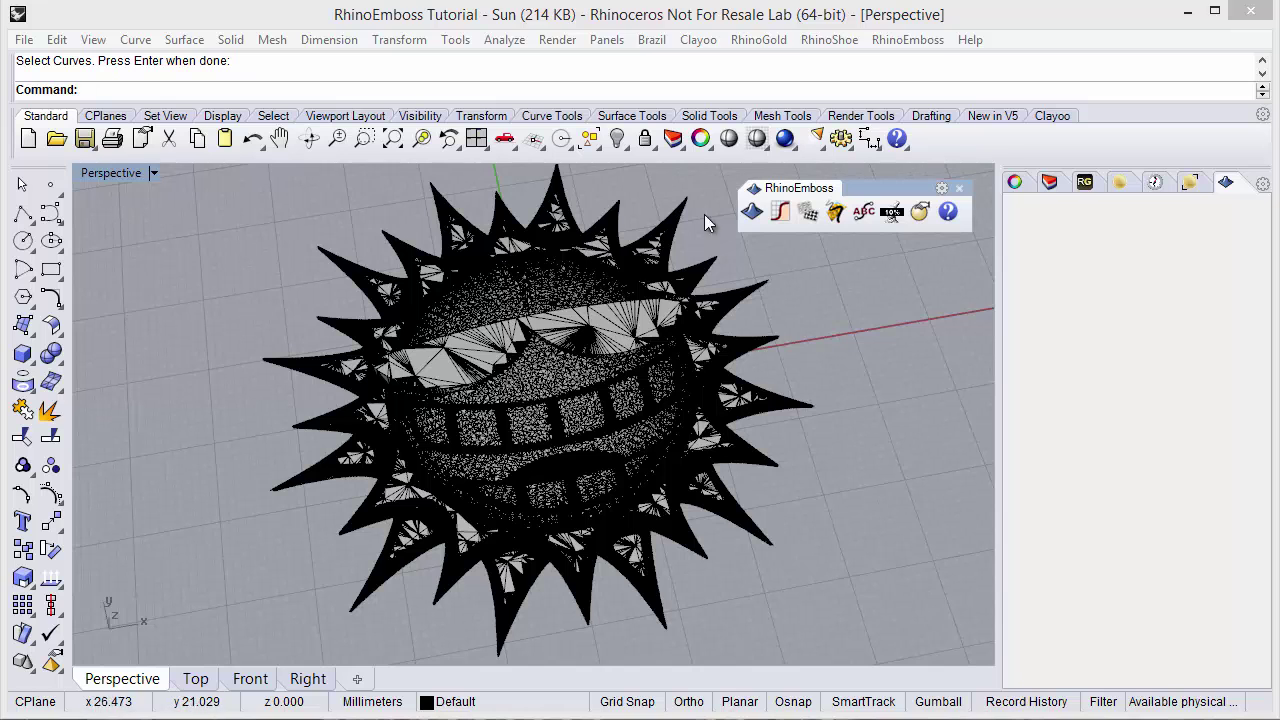
Switch the Perspective viewport to Rendered display mode and orbit to inspect the sun relief.
{"action": "left_click", "coordinate": [757, 138]}
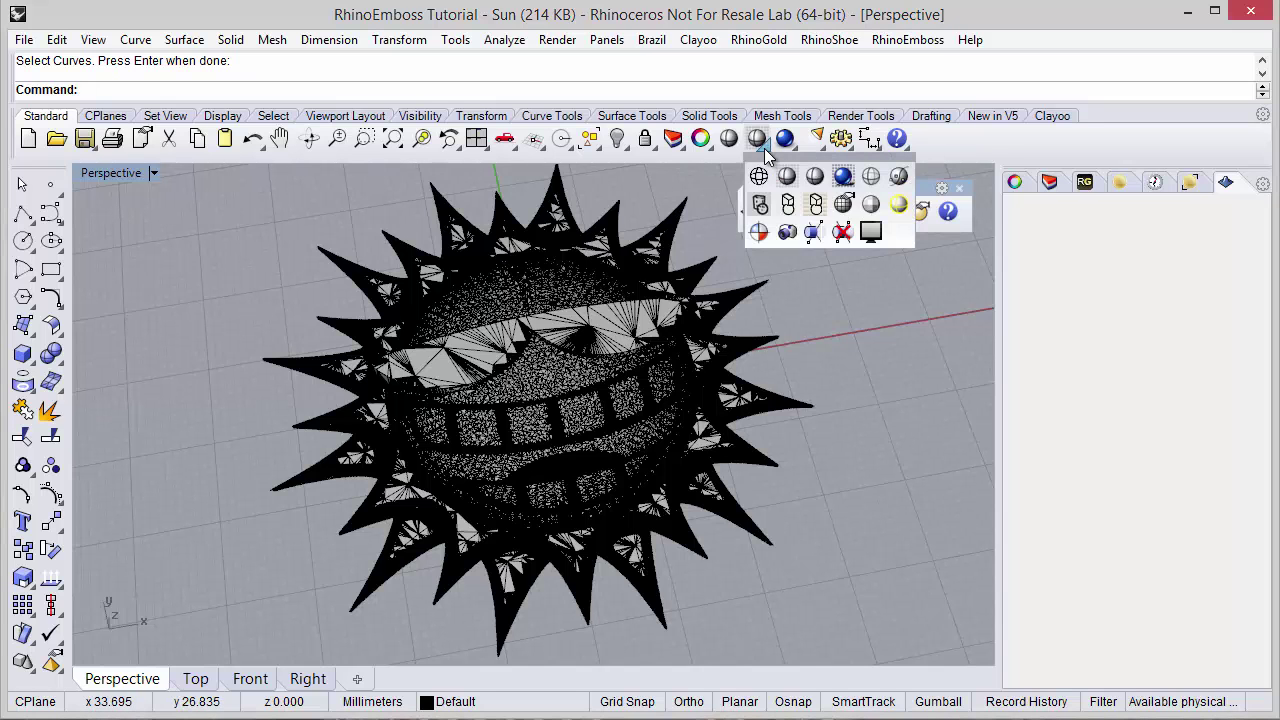
{"action": "left_click", "coordinate": [843, 177]}
{"action": "right_click_drag", "start_coordinate": [609, 557], "coordinate": [469, 543]}
{"action": "scroll", "coordinate": [580, 325], "scroll_direction": "down", "scroll_amount": 4}
{"action": "right_click_drag", "start_coordinate": [524, 263], "coordinate": [500, 597]}
{"action": "right_click_drag", "start_coordinate": [523, 397], "coordinate": [504, 590]}
{"action": "scroll", "coordinate": [504, 590], "scroll_direction": "up", "scroll_amount": 4}
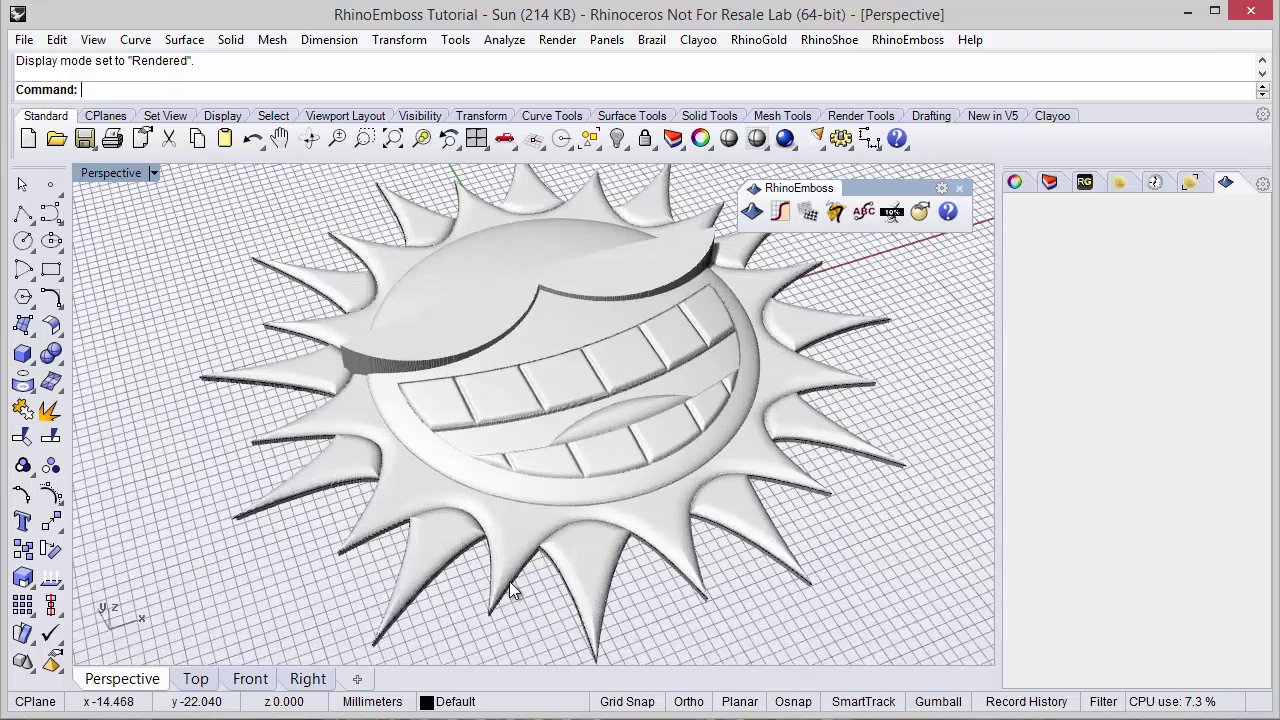
{"action": "scroll", "coordinate": [570, 540], "scroll_direction": "down", "scroll_amount": 2}
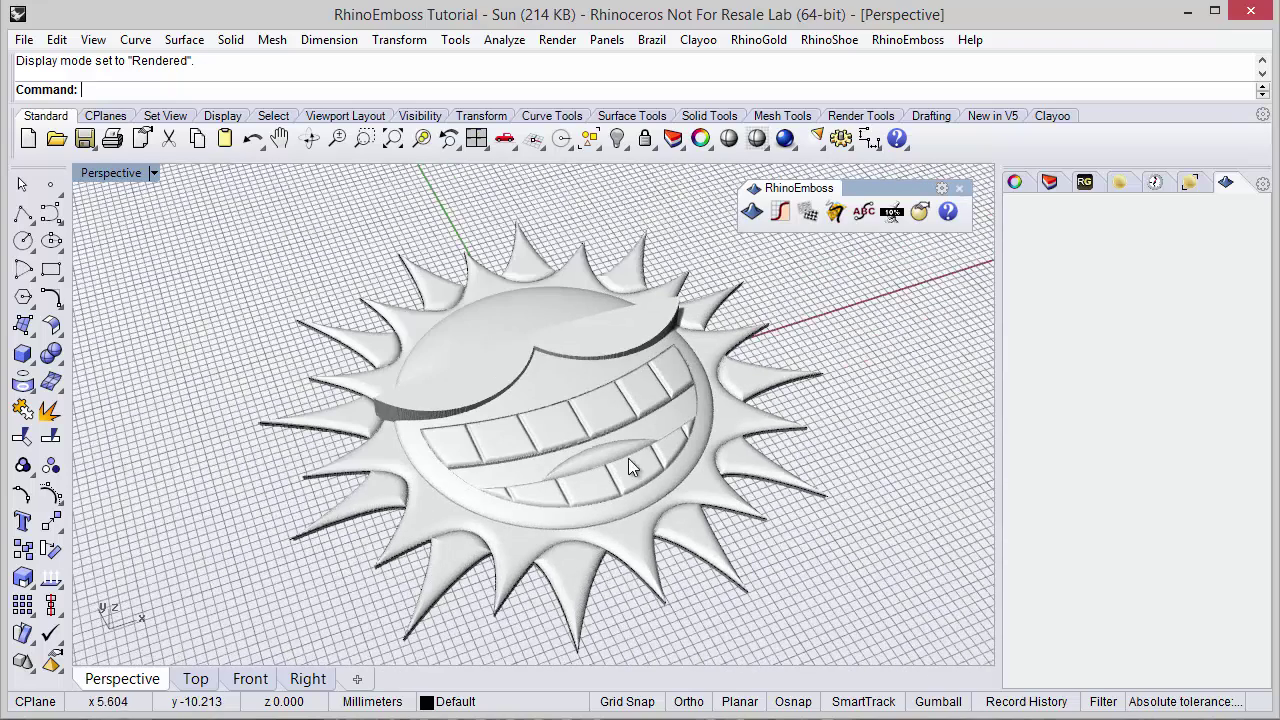
{"action": "left_click", "coordinate": [750, 213]}
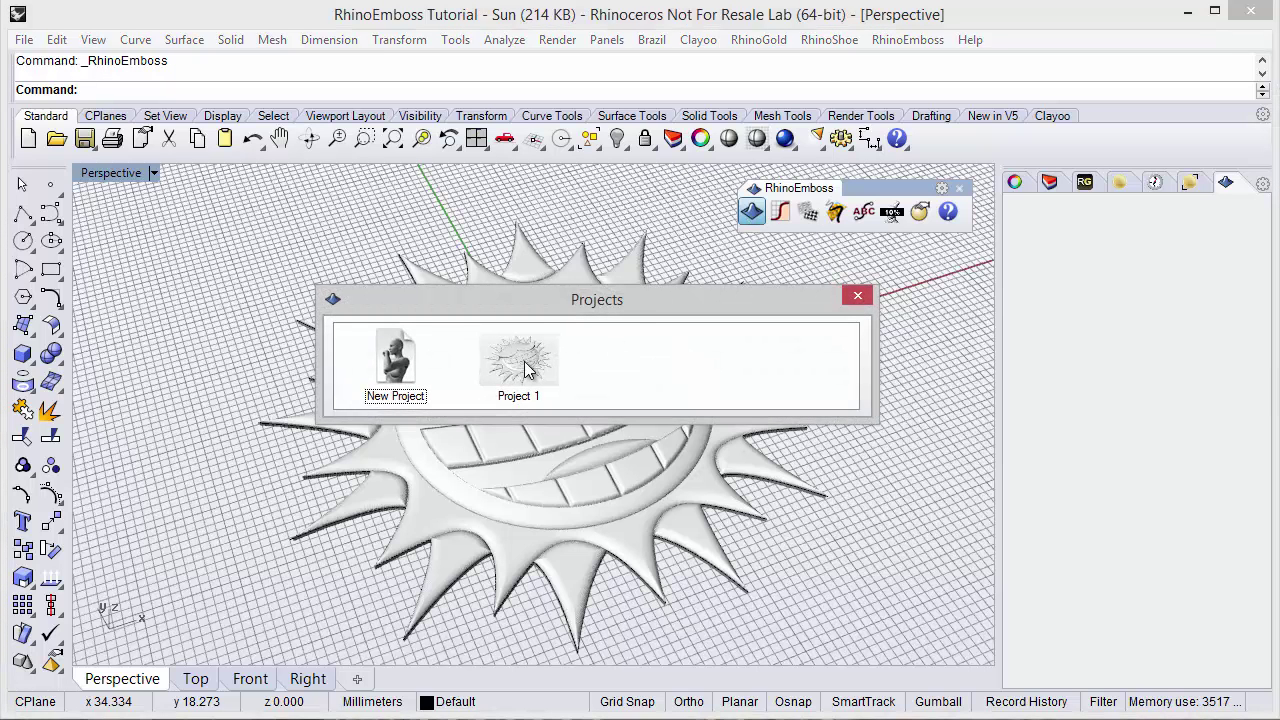
{"action": "double_click", "coordinate": [503, 368]}
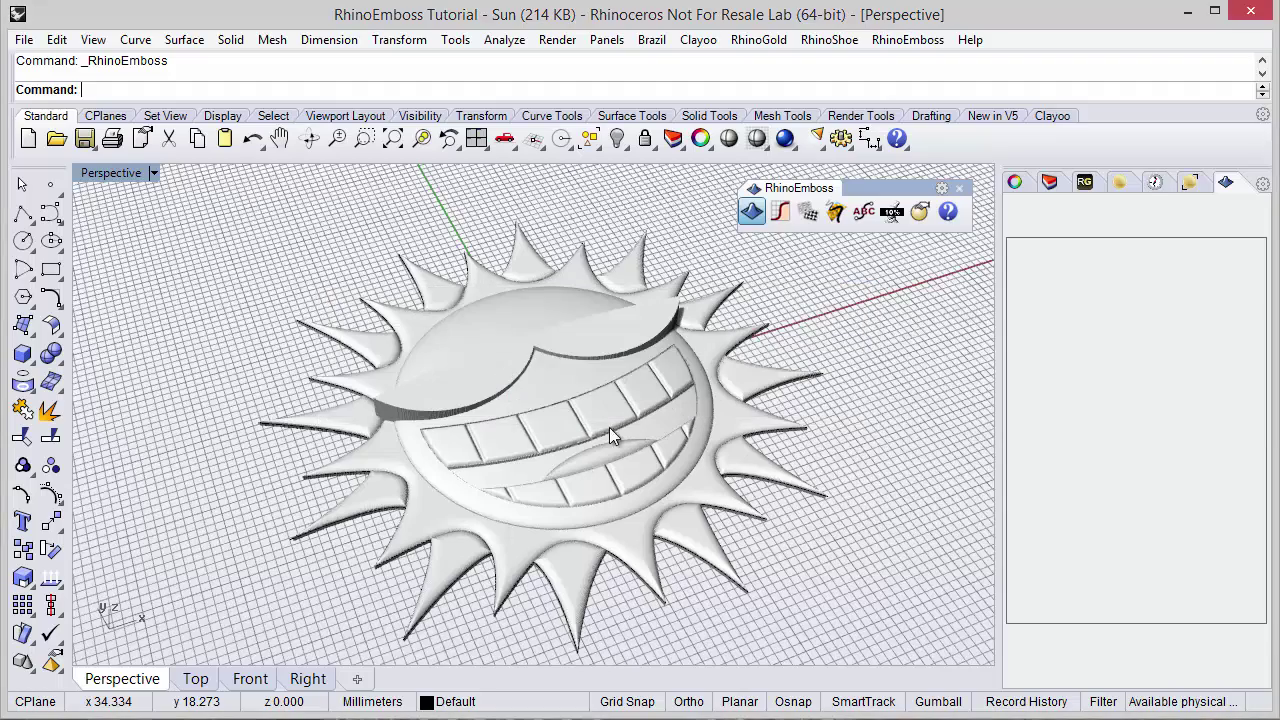
{"action": "right_click_drag", "start_coordinate": [599, 415], "coordinate": [875, 580]}
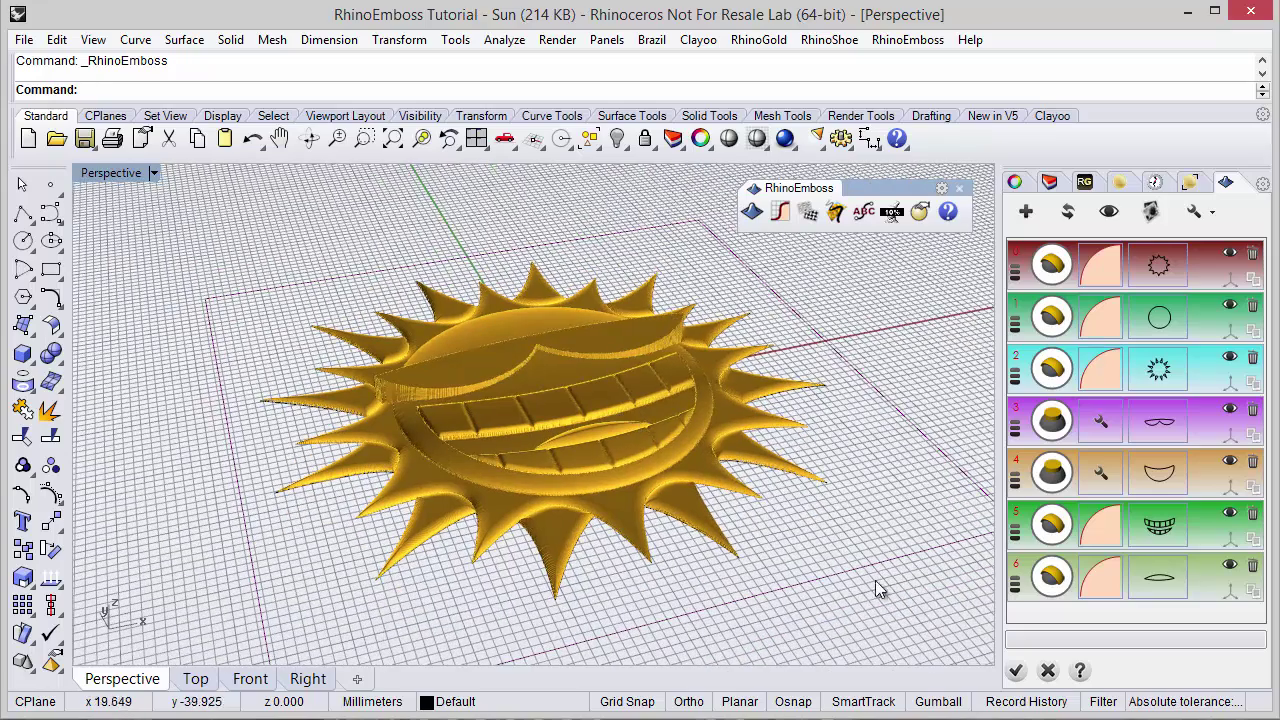
{"action": "left_click", "coordinate": [1048, 671]}
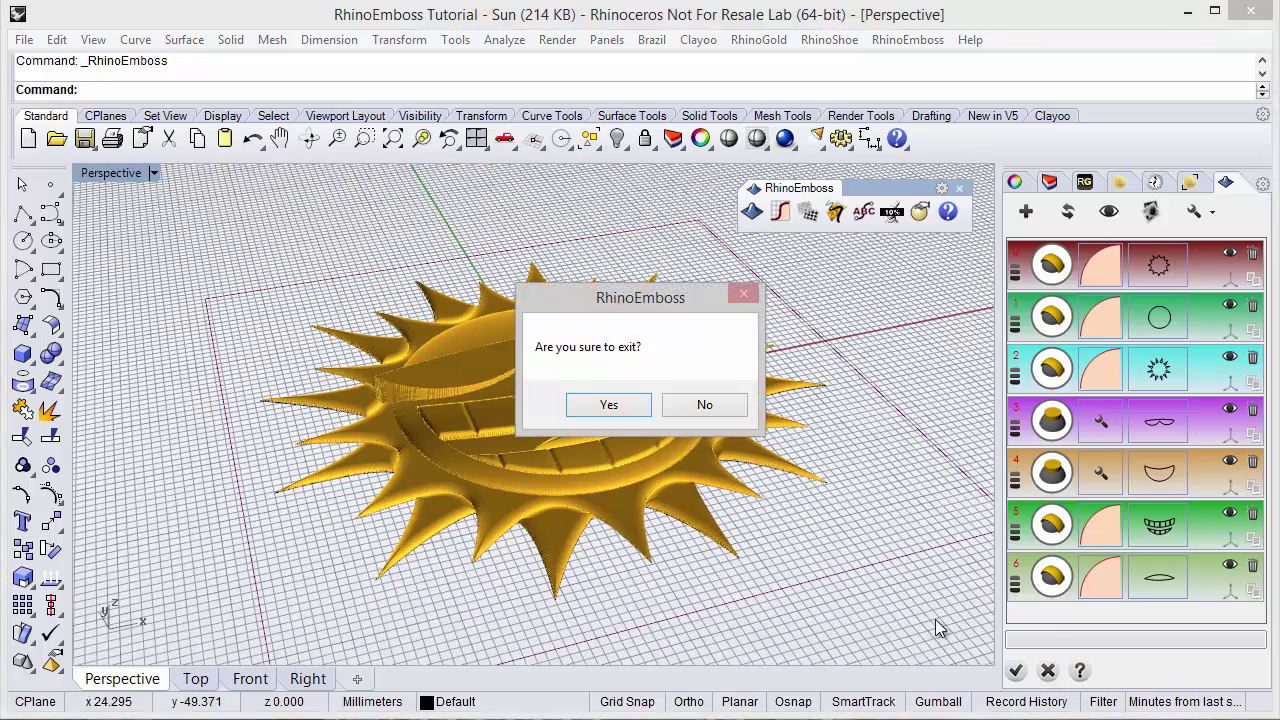
{"action": "left_click", "coordinate": [607, 405]}
{"action": "right_click_drag", "start_coordinate": [605, 395], "coordinate": [461, 393]}
{"action": "right_click_drag", "start_coordinate": [501, 337], "coordinate": [510, 386]}
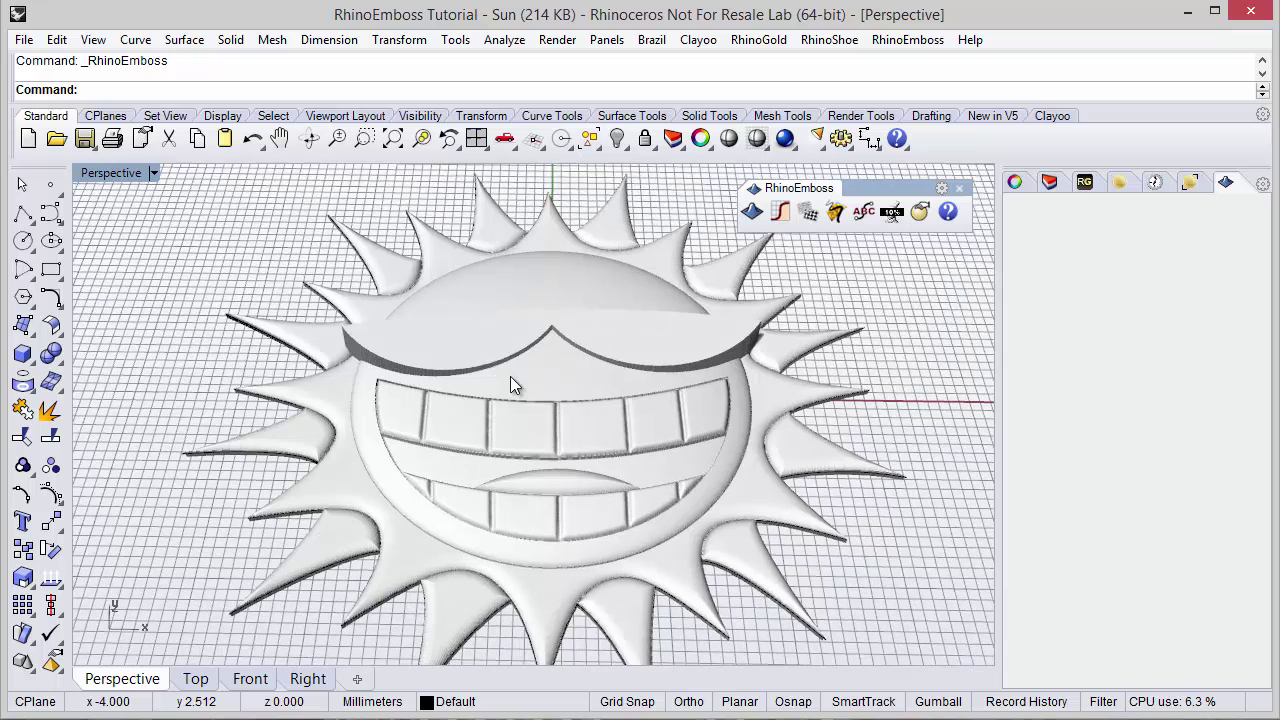